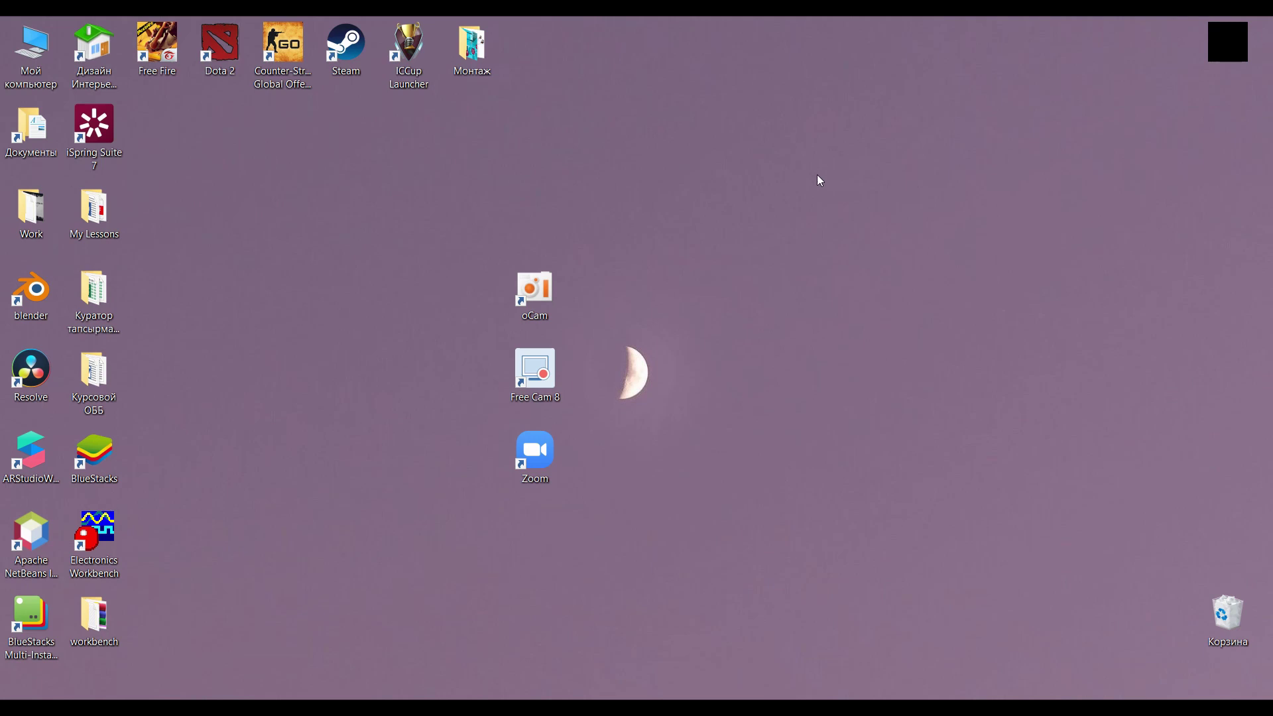
Step: Open oCam from the desktop, look over its recording window and main menu entries, and minimize it
double_click(553, 299)
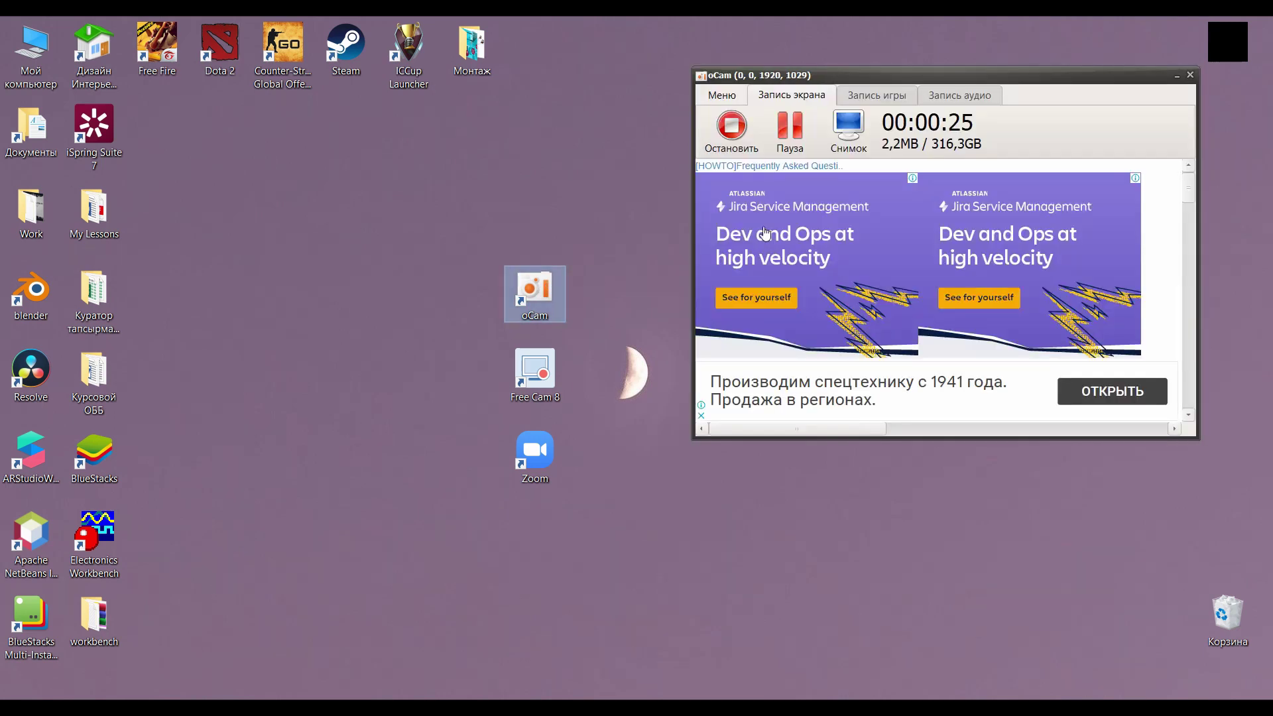
drag(1042, 81, 1058, 71)
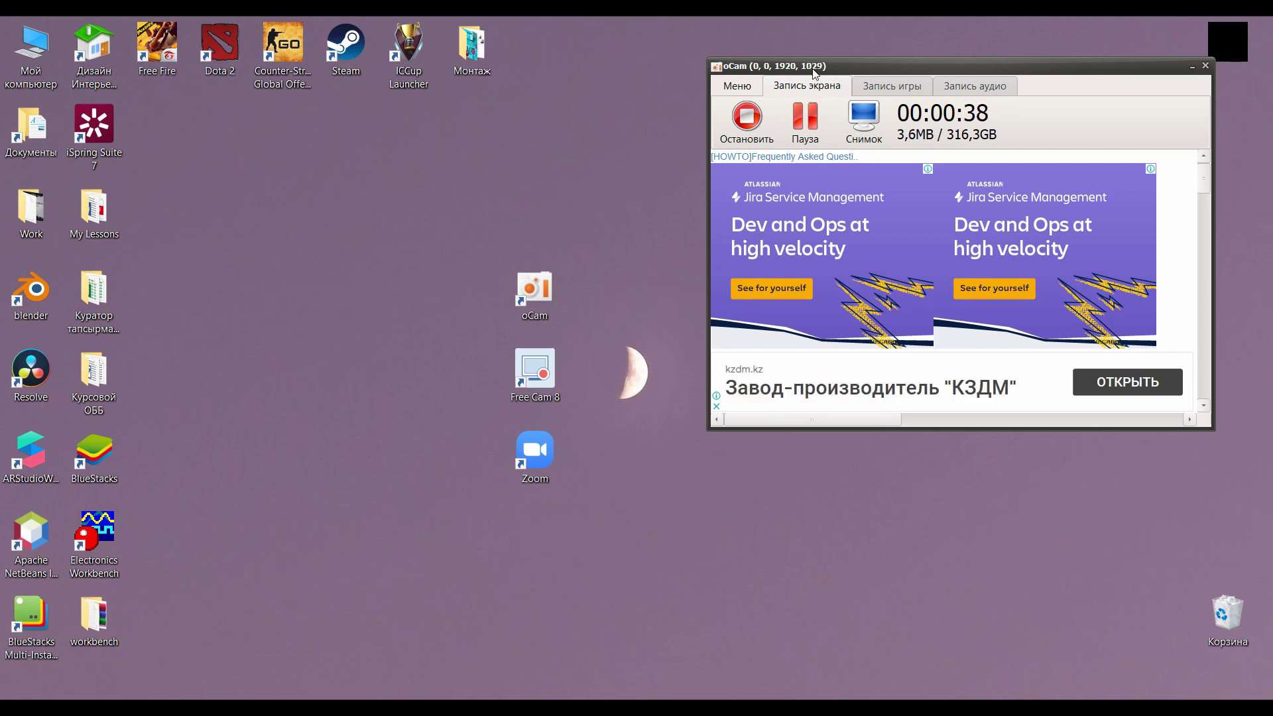
mouse_move(853, 71)
mouse_down()
mouse_move(857, 94)
mouse_move(866, 31)
mouse_move(873, 67)
mouse_up()
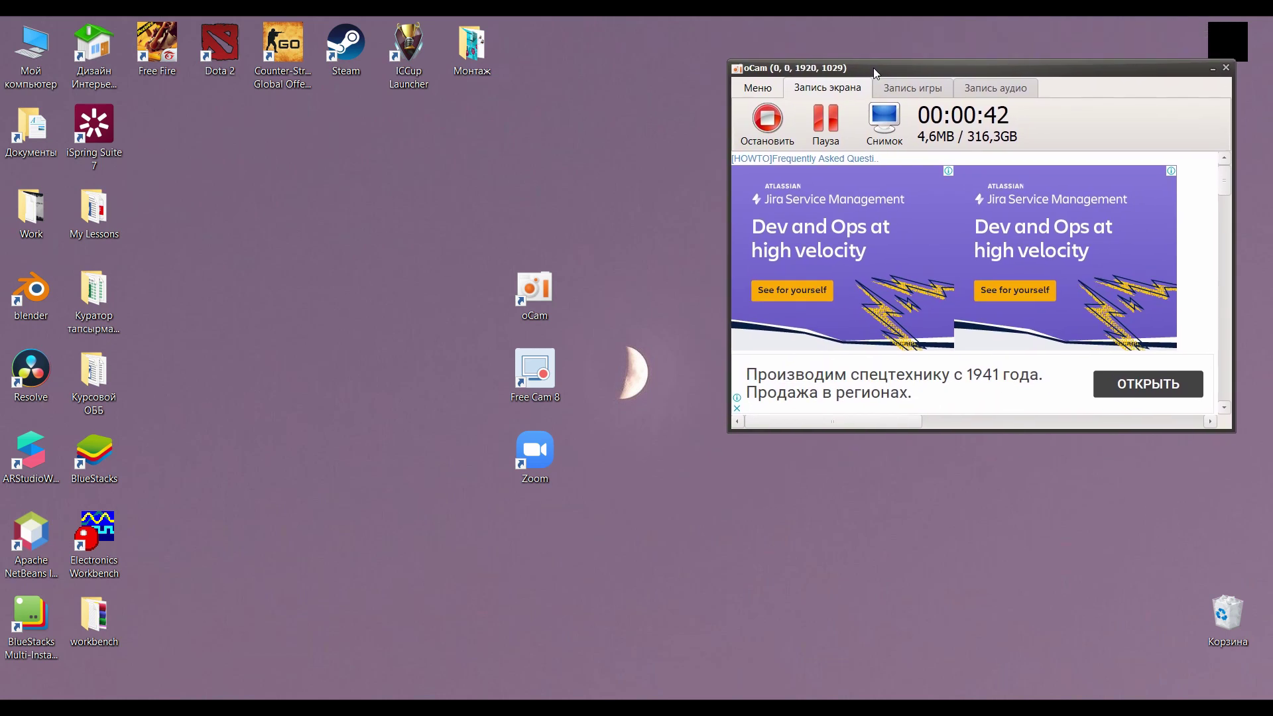
click(772, 86)
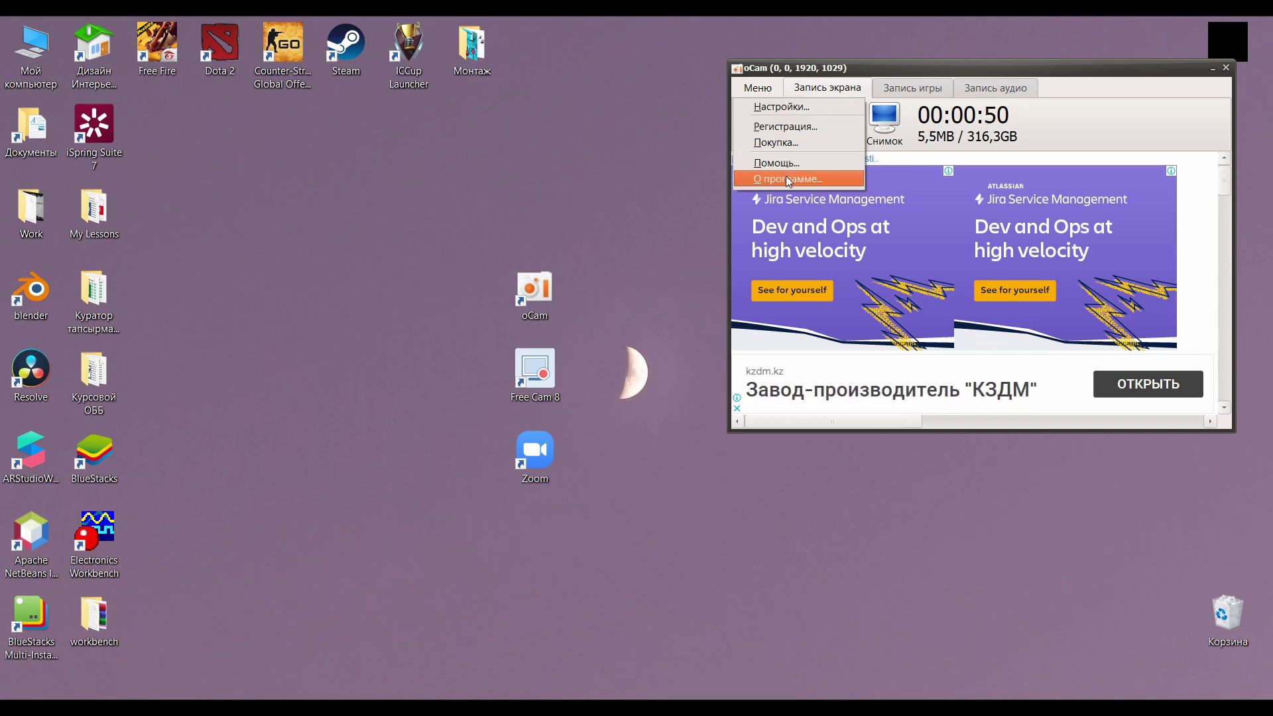
click(860, 71)
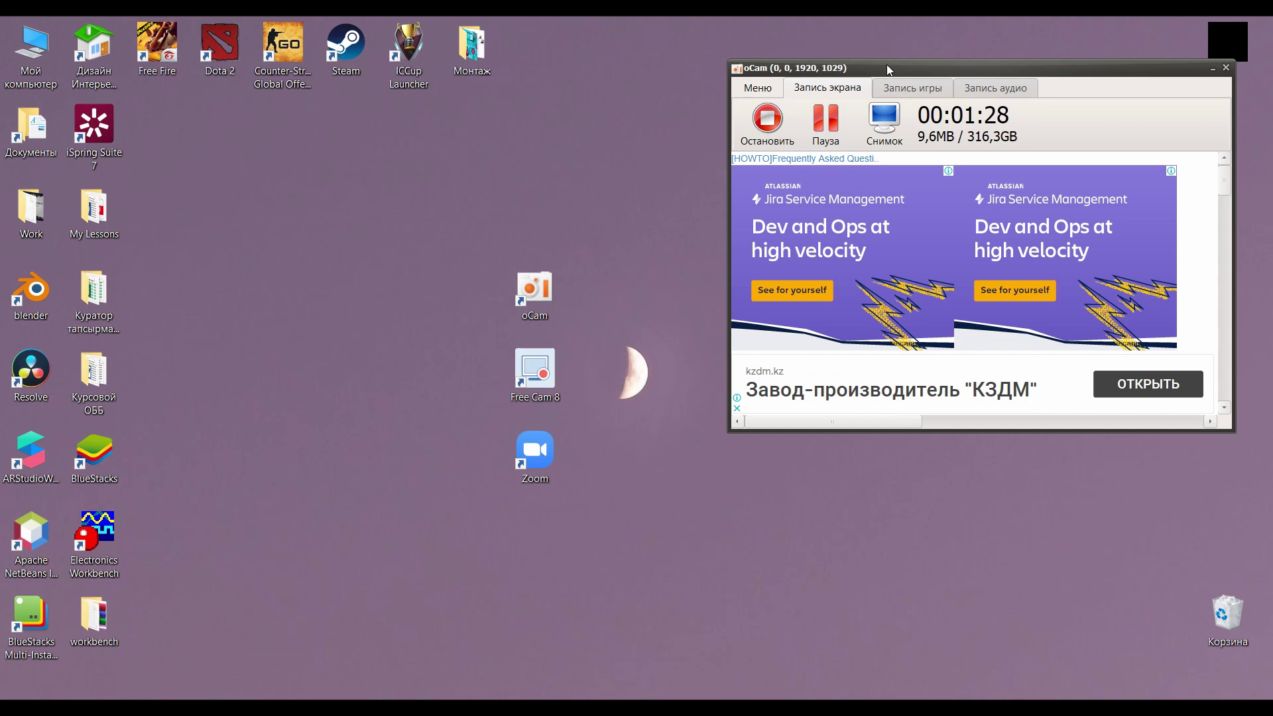
drag(952, 66, 941, 50)
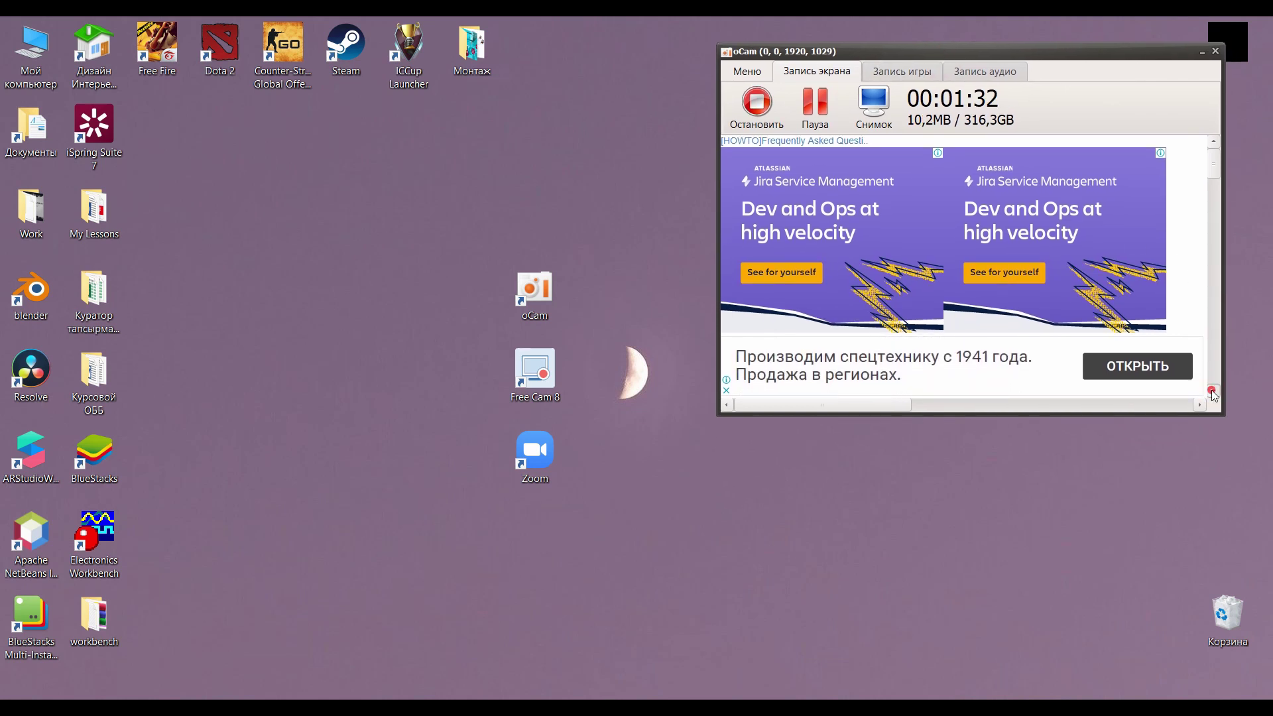
mouse_move(1214, 169)
mouse_down()
mouse_move(1207, 297)
mouse_move(1218, 162)
mouse_up()
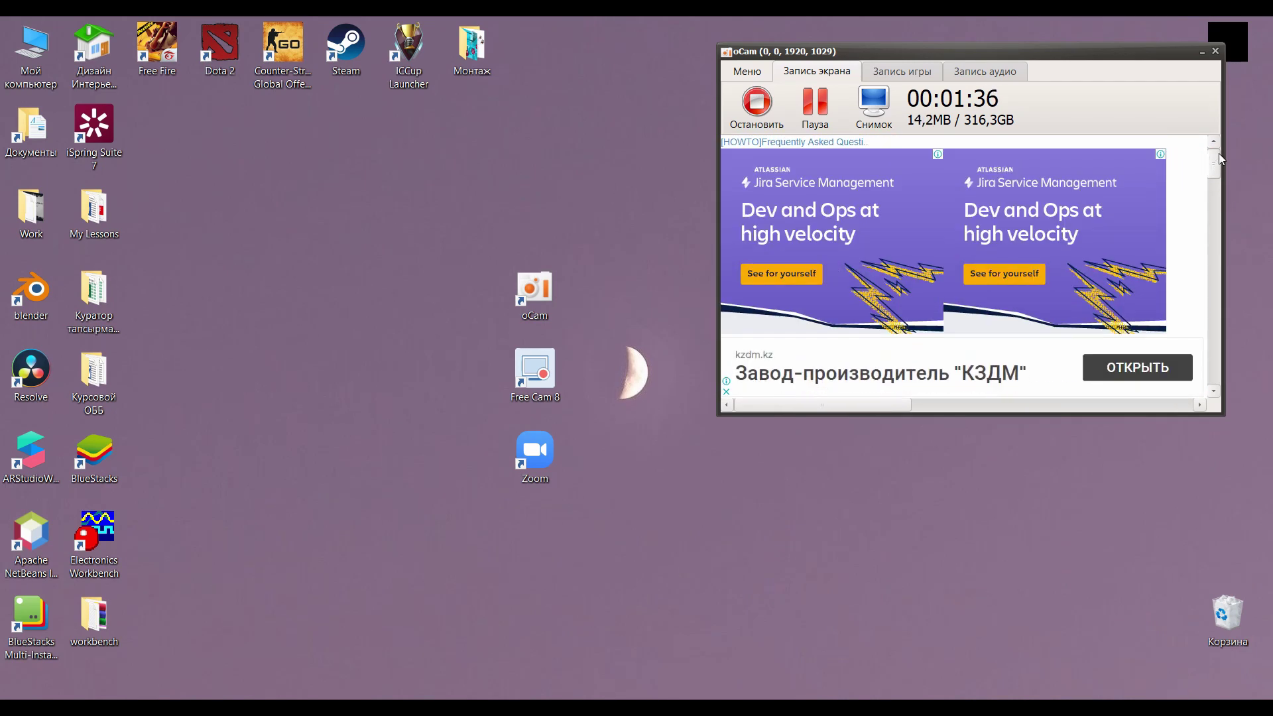
drag(1058, 59, 1075, 85)
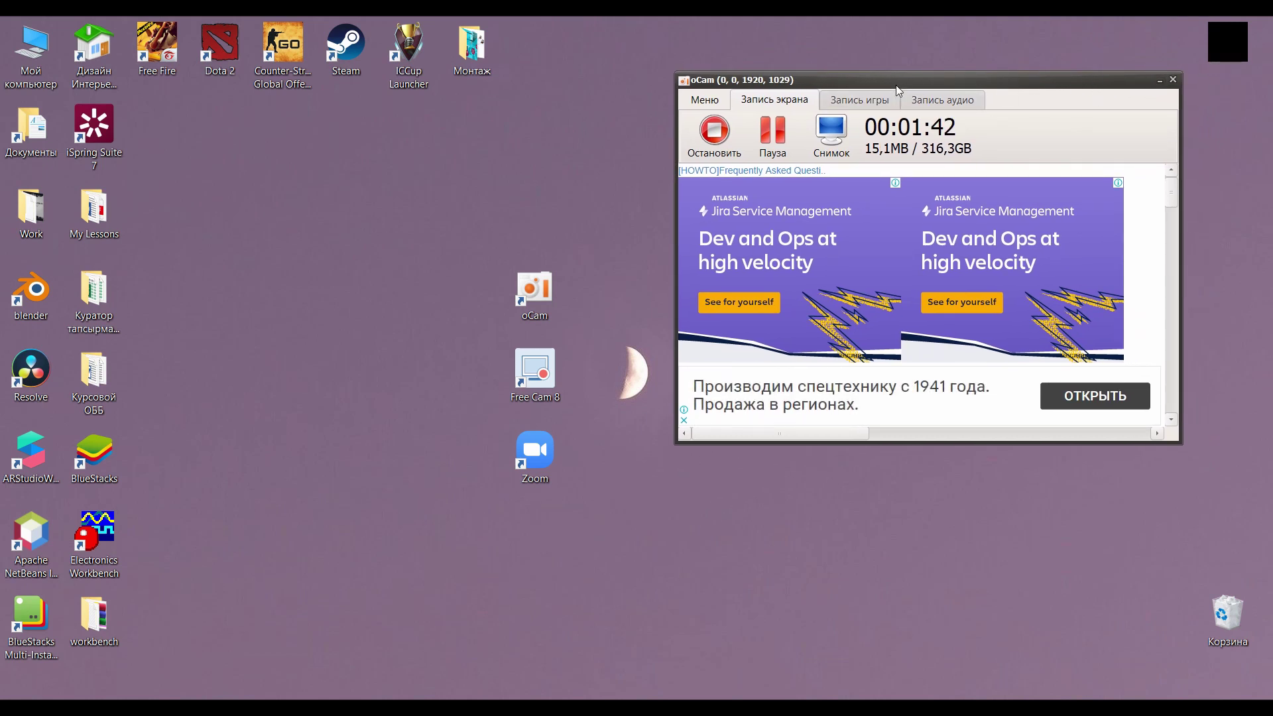
click(1160, 80)
Step: Launch Free Cam 8 from the desktop and maximize its window
click(534, 371)
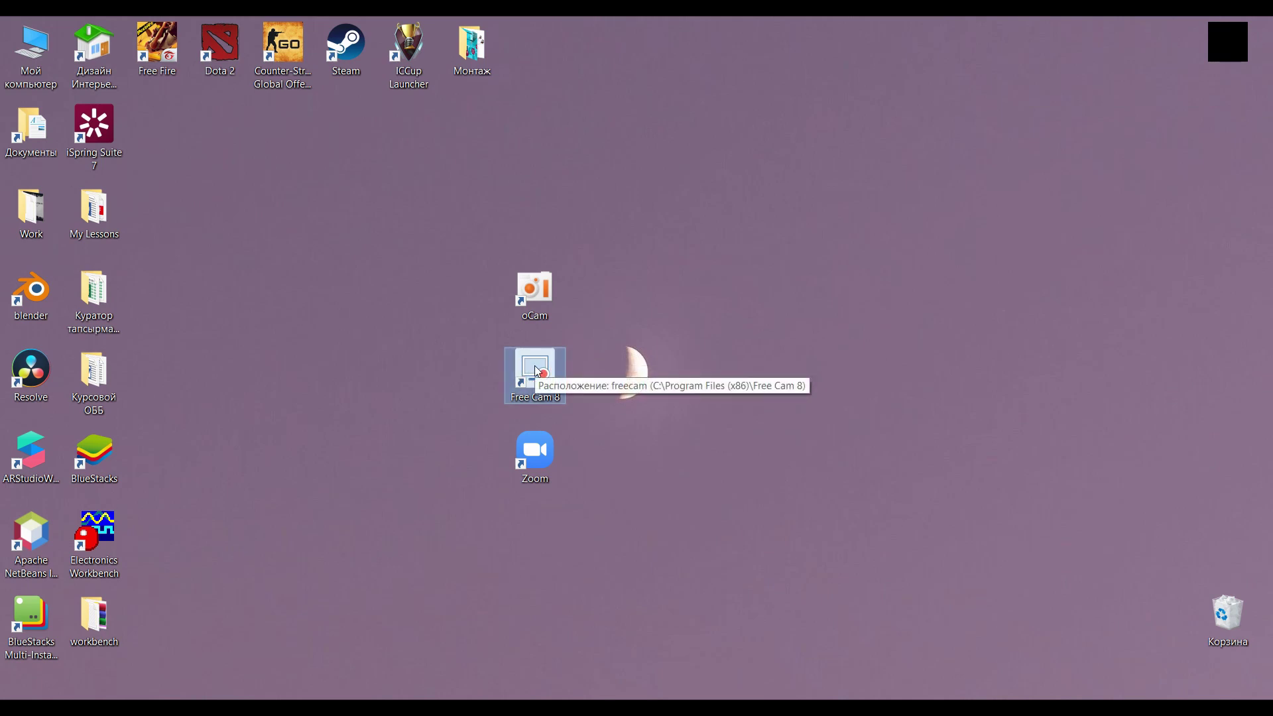
double_click(537, 370)
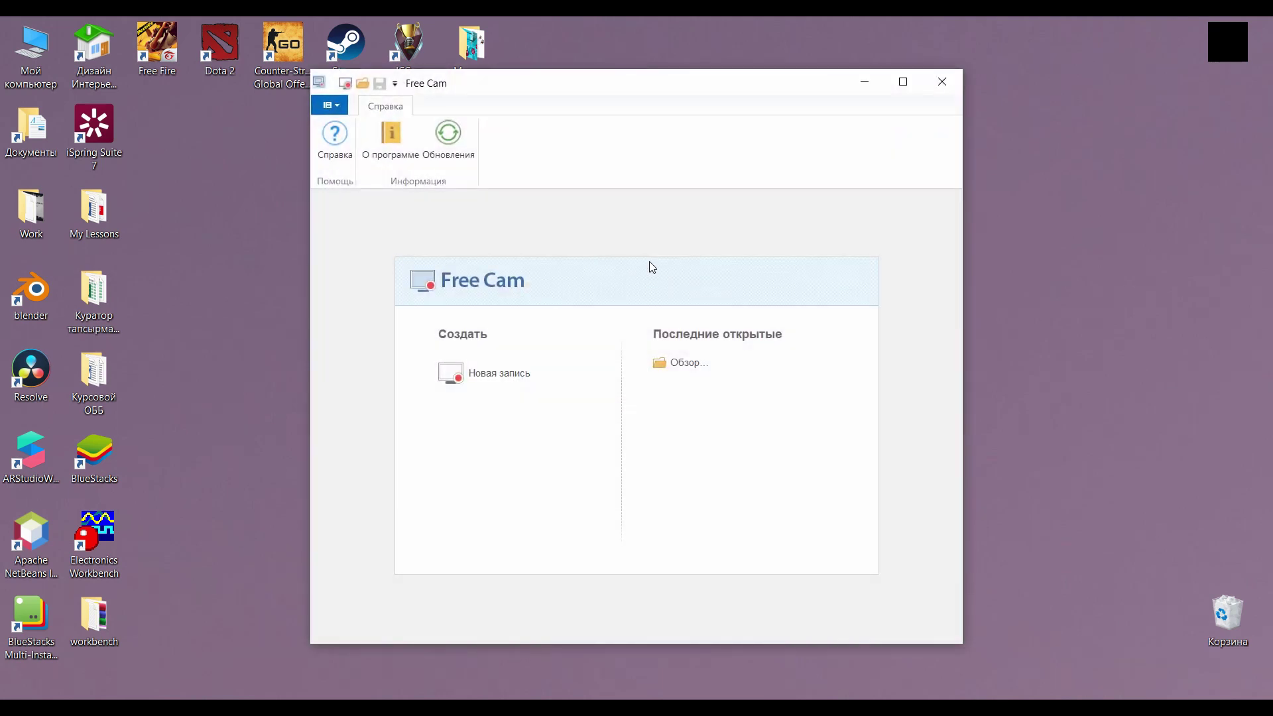
drag(682, 87, 718, 66)
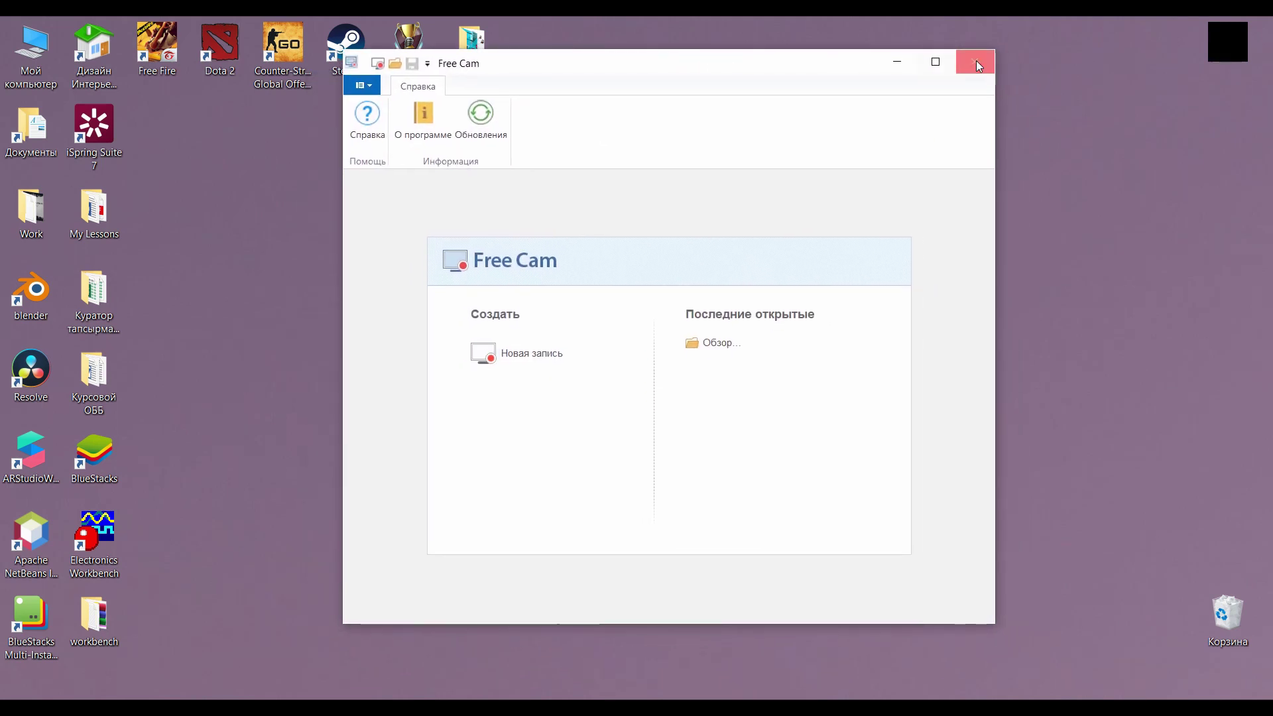
click(938, 63)
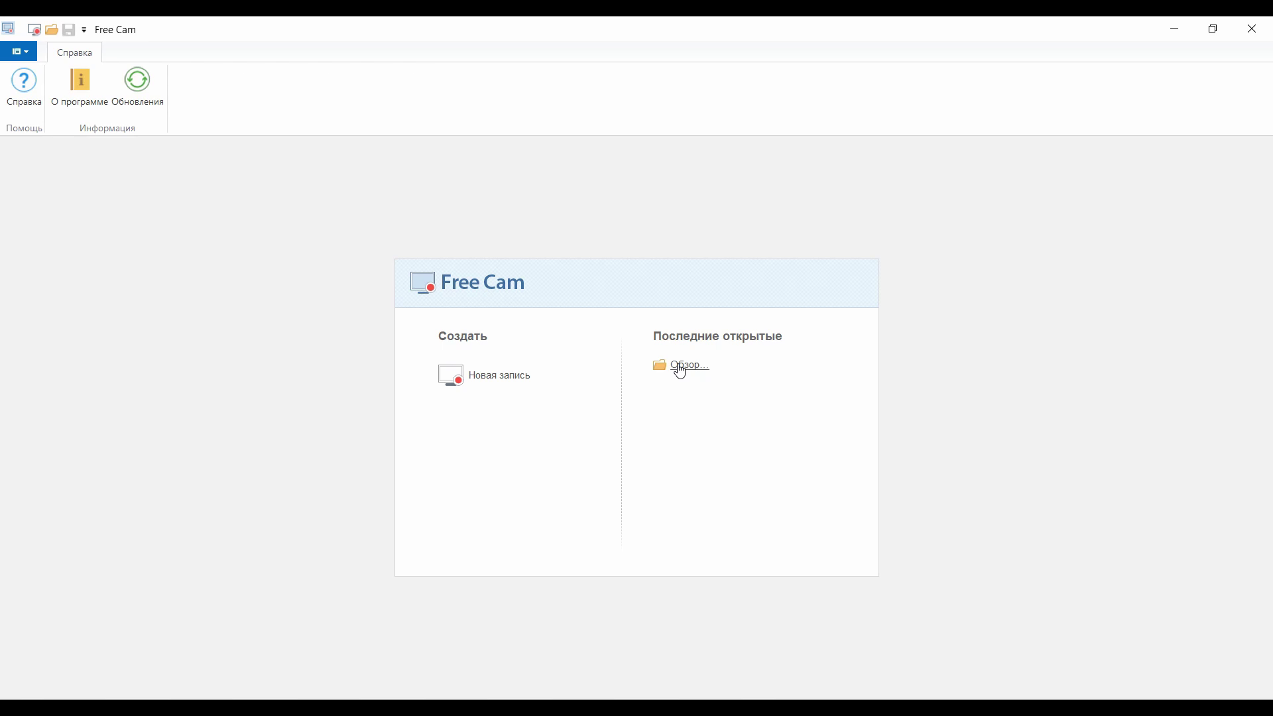
Step: Look through the project and export commands and start a new recording
click(28, 51)
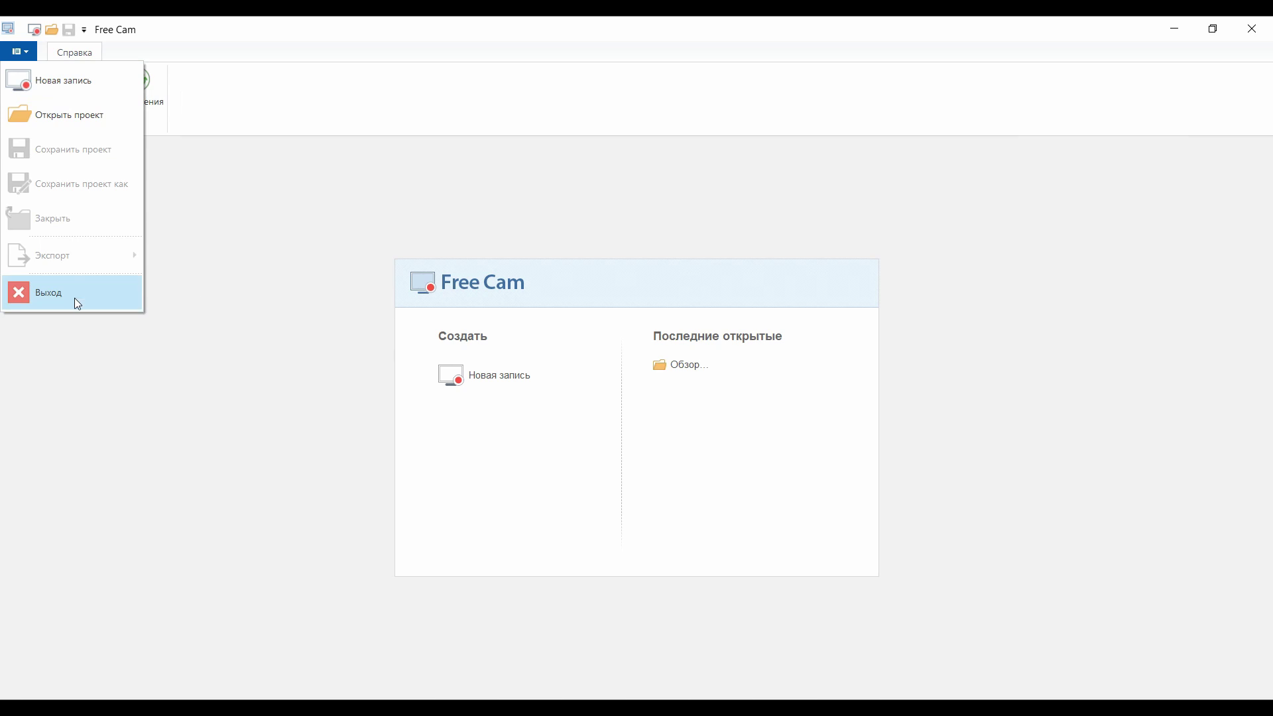
click(80, 258)
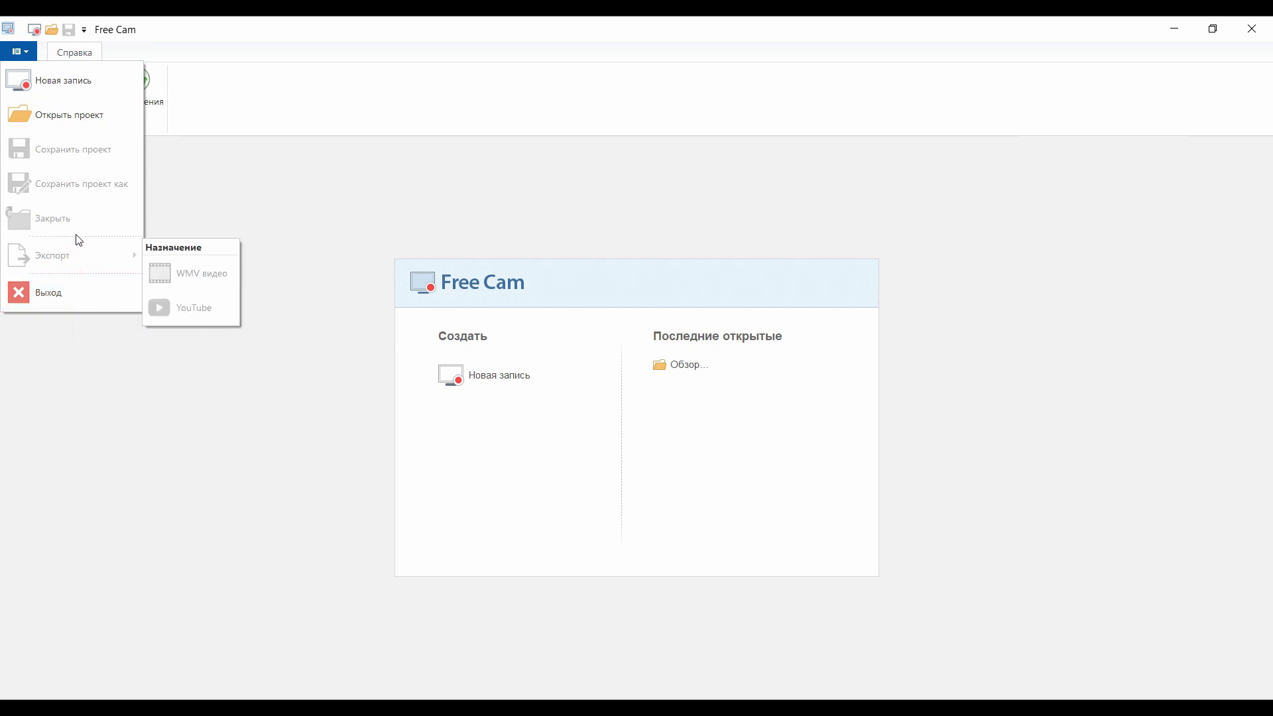
click(77, 217)
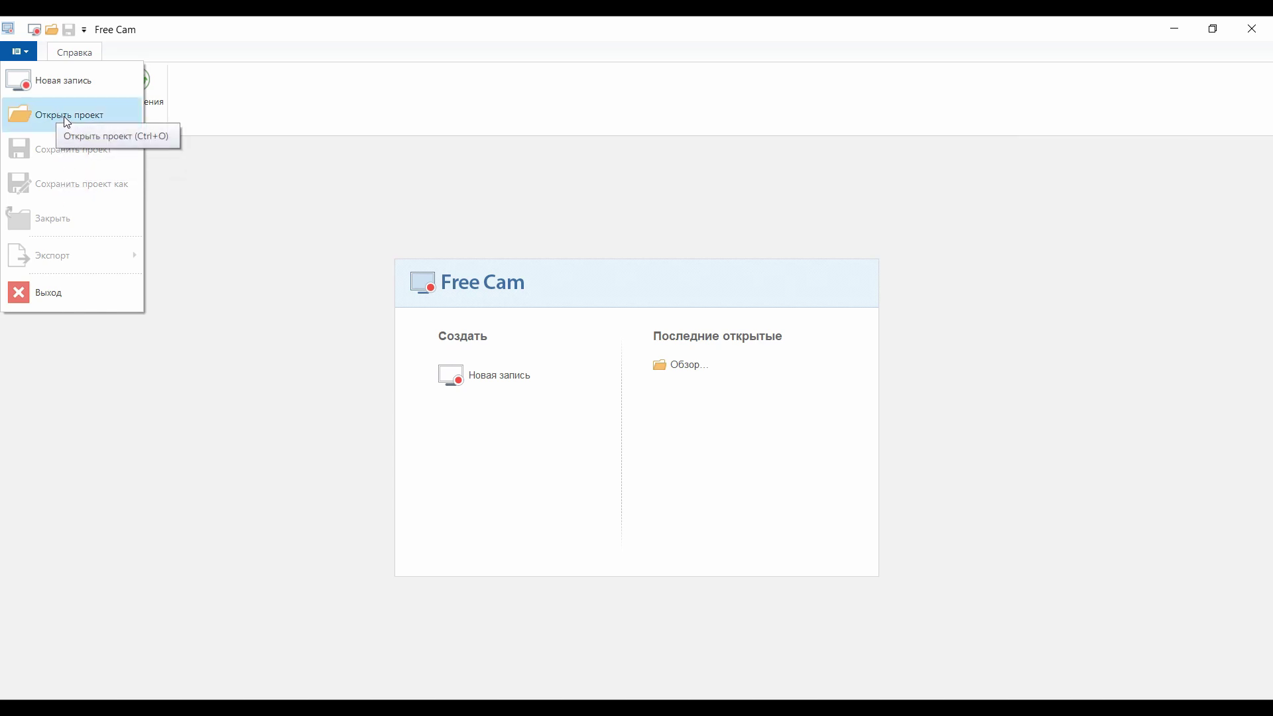
click(65, 86)
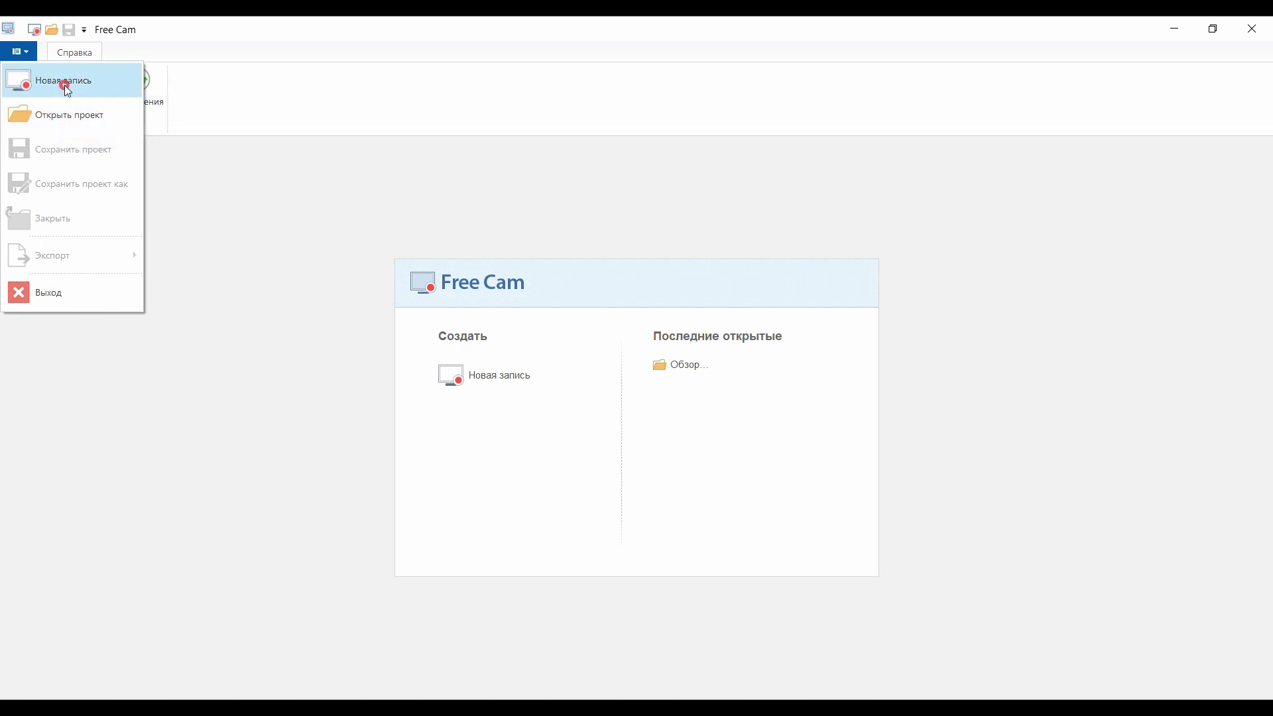
Step: Move the recording frame around the desktop and resize it freehand to about 1356 × 728
mouse_move(636, 374)
mouse_down()
mouse_move(639, 349)
mouse_move(602, 275)
mouse_move(570, 329)
mouse_move(417, 255)
mouse_move(491, 295)
mouse_move(647, 307)
mouse_move(640, 360)
mouse_up()
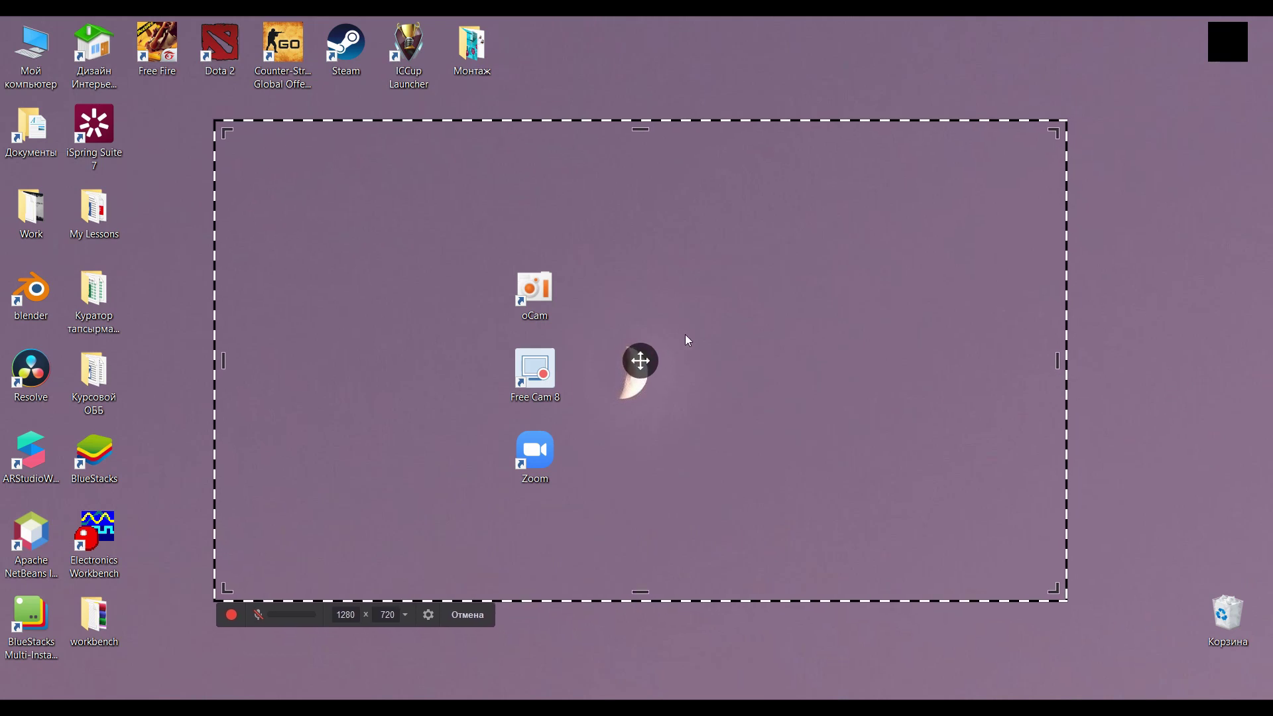
drag(639, 360, 679, 368)
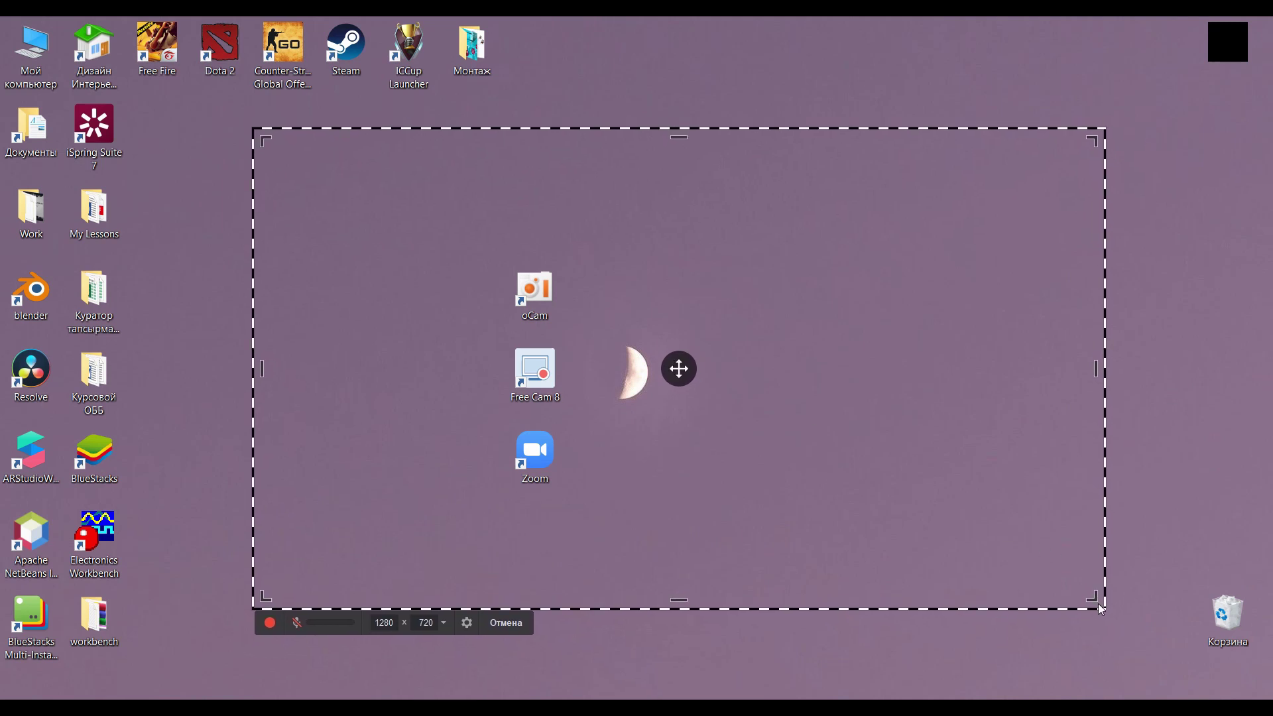
drag(1092, 595, 1068, 601)
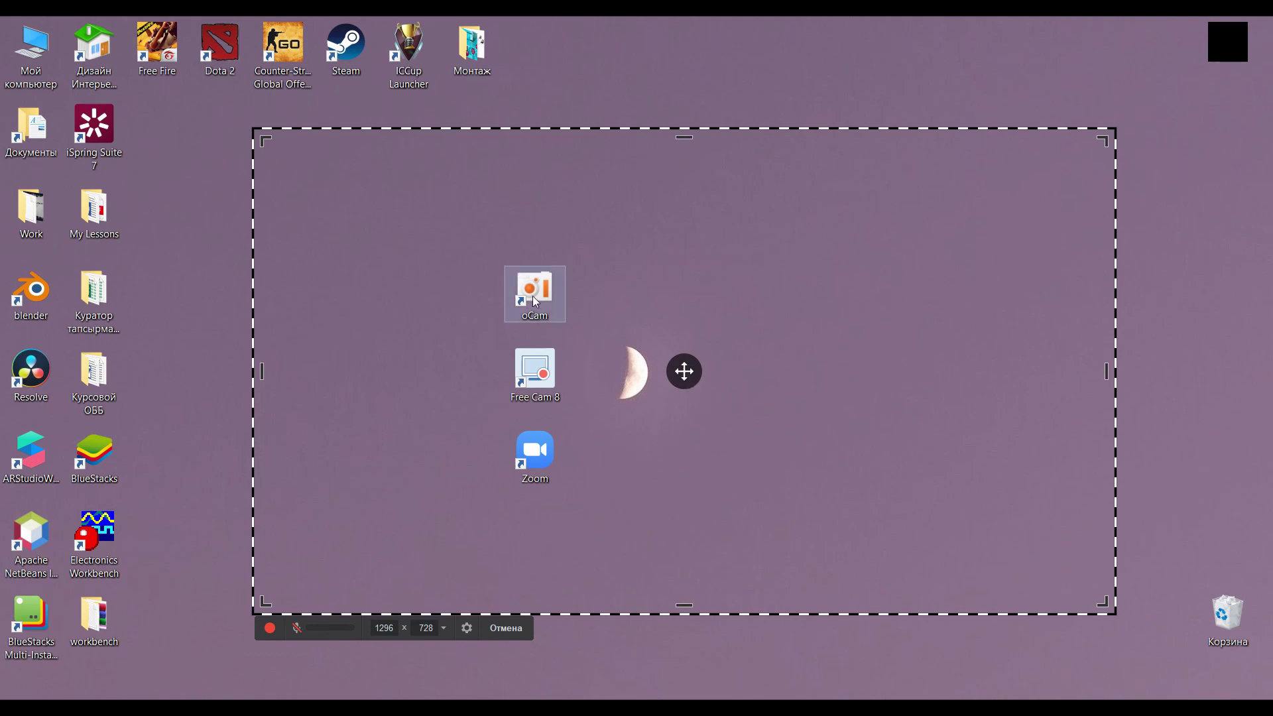
mouse_move(684, 371)
mouse_down()
mouse_move(683, 411)
mouse_move(669, 365)
mouse_up()
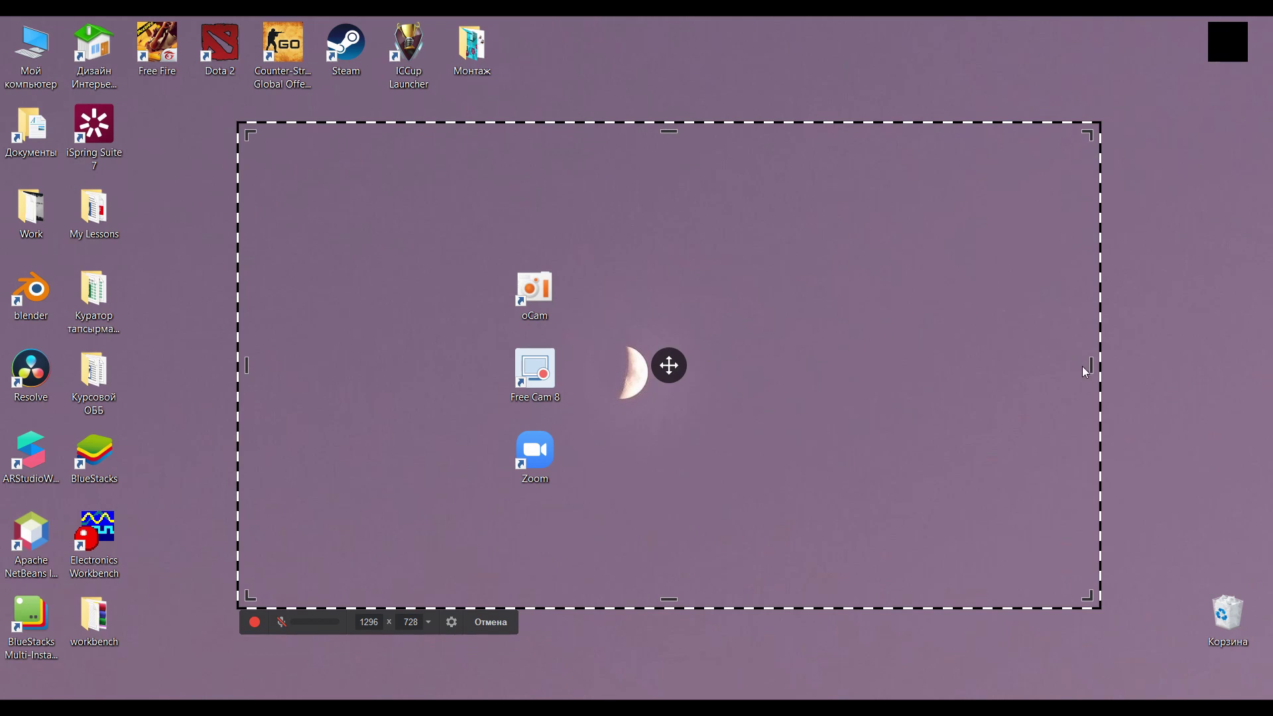
drag(1091, 365, 1135, 382)
mouse_move(687, 366)
mouse_down()
mouse_move(577, 346)
mouse_move(597, 363)
mouse_move(668, 375)
mouse_up()
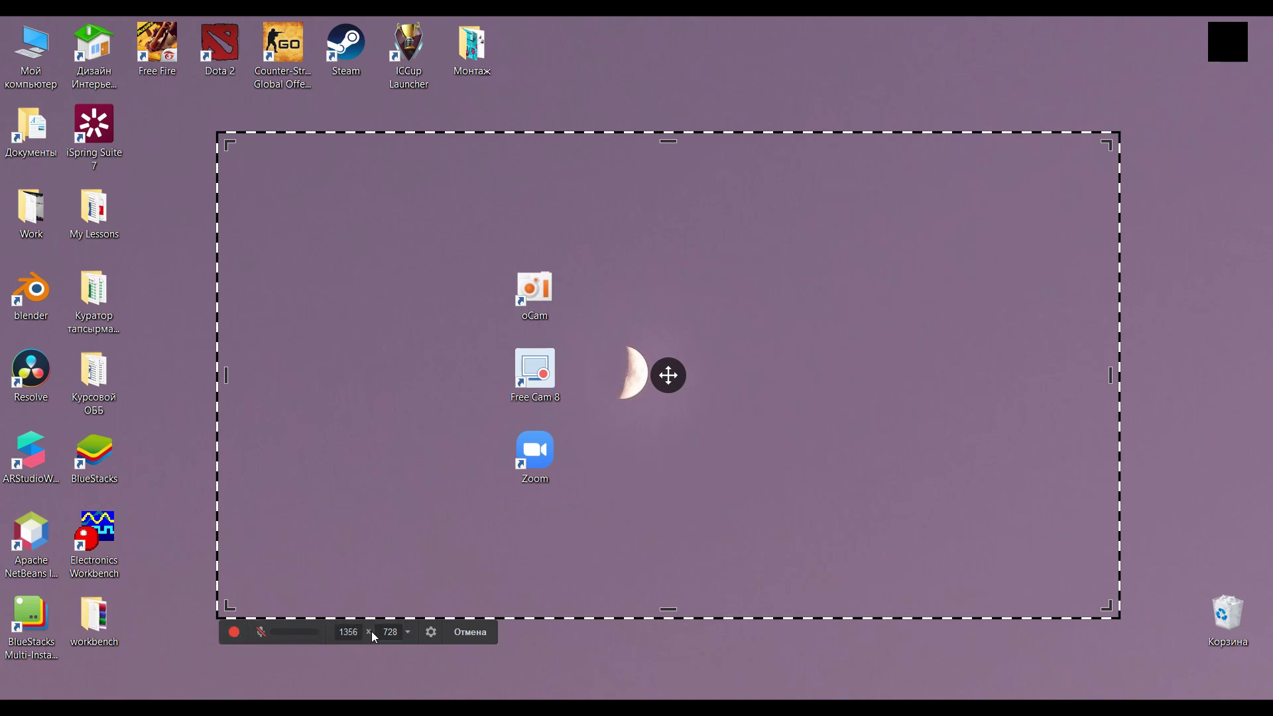
Step: Apply the 16:9 720p preset to the recording area, and switch it to full screen
click(408, 632)
click(402, 542)
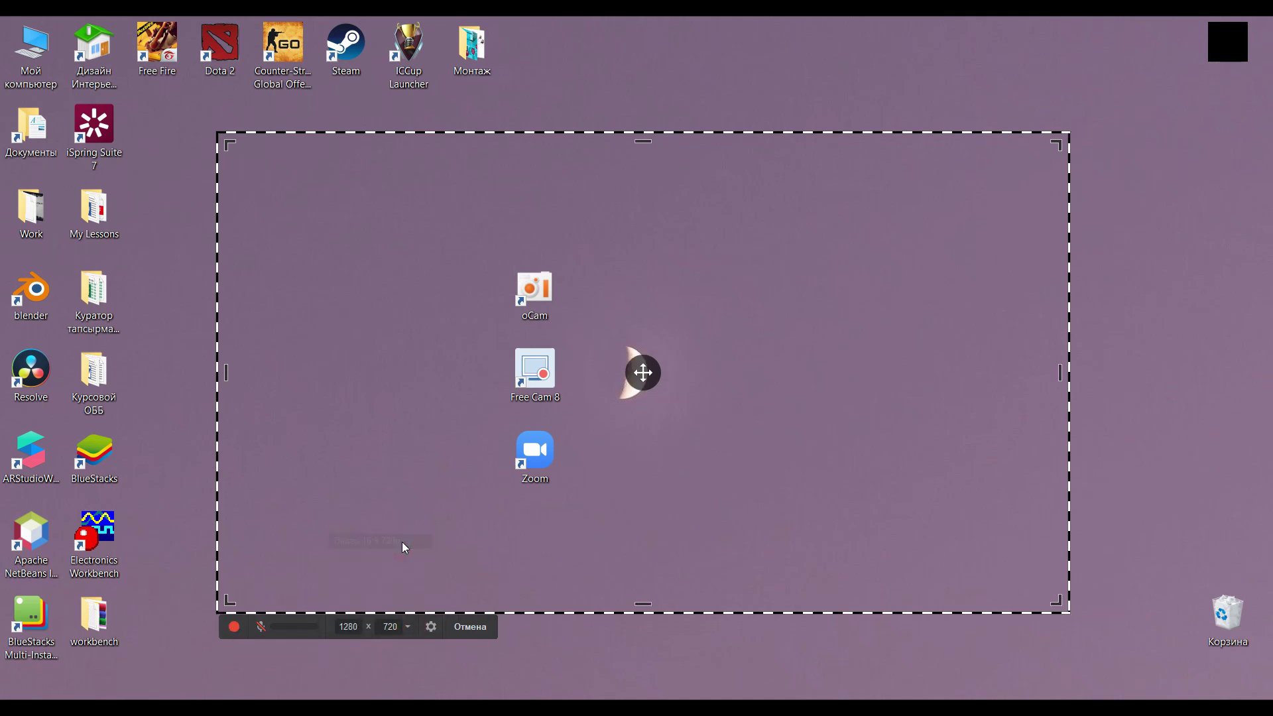
click(407, 630)
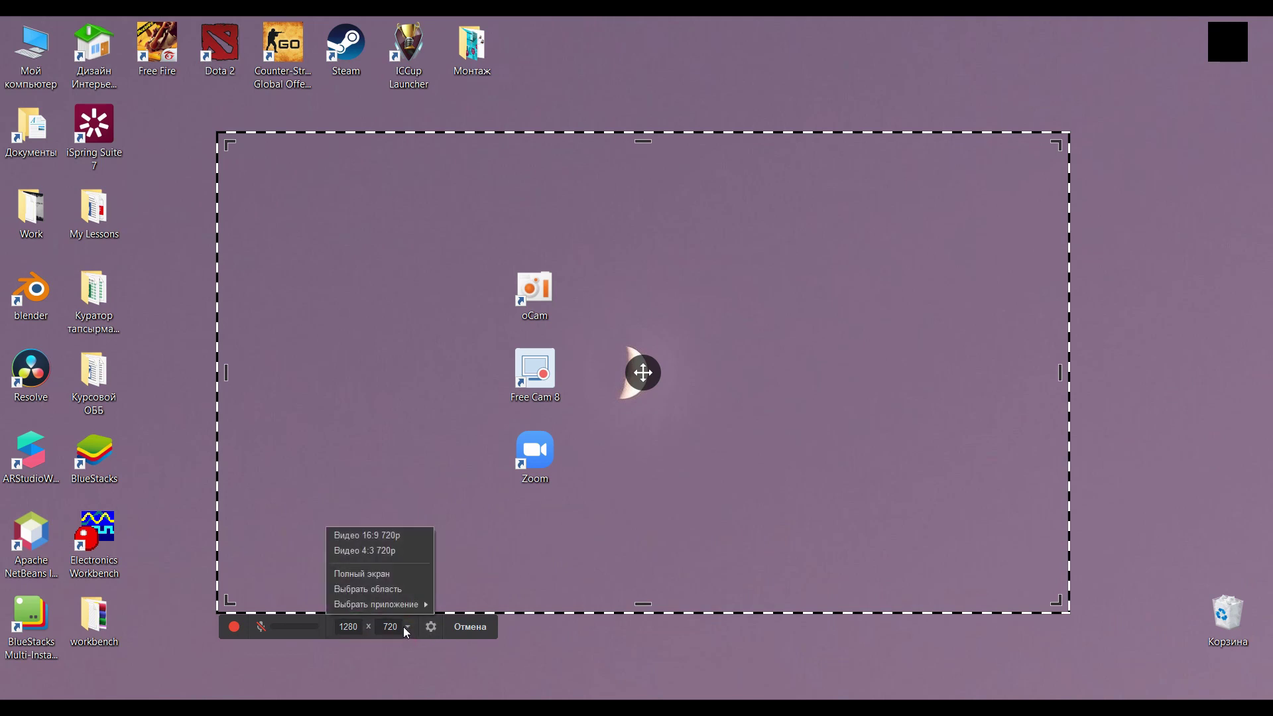
click(395, 575)
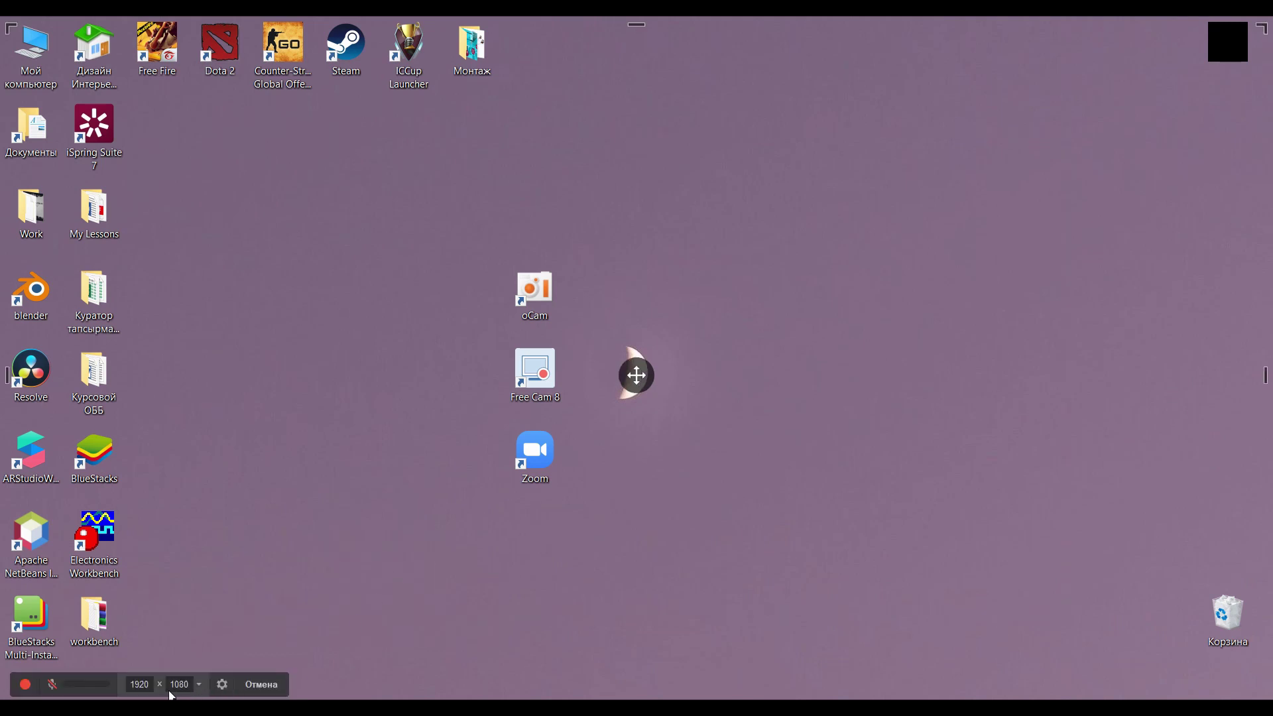
Step: Use area selection to pick the highlighted 1280 × 960 desktop region as the recording area, and move the frame closer to the desktop's centre
click(199, 683)
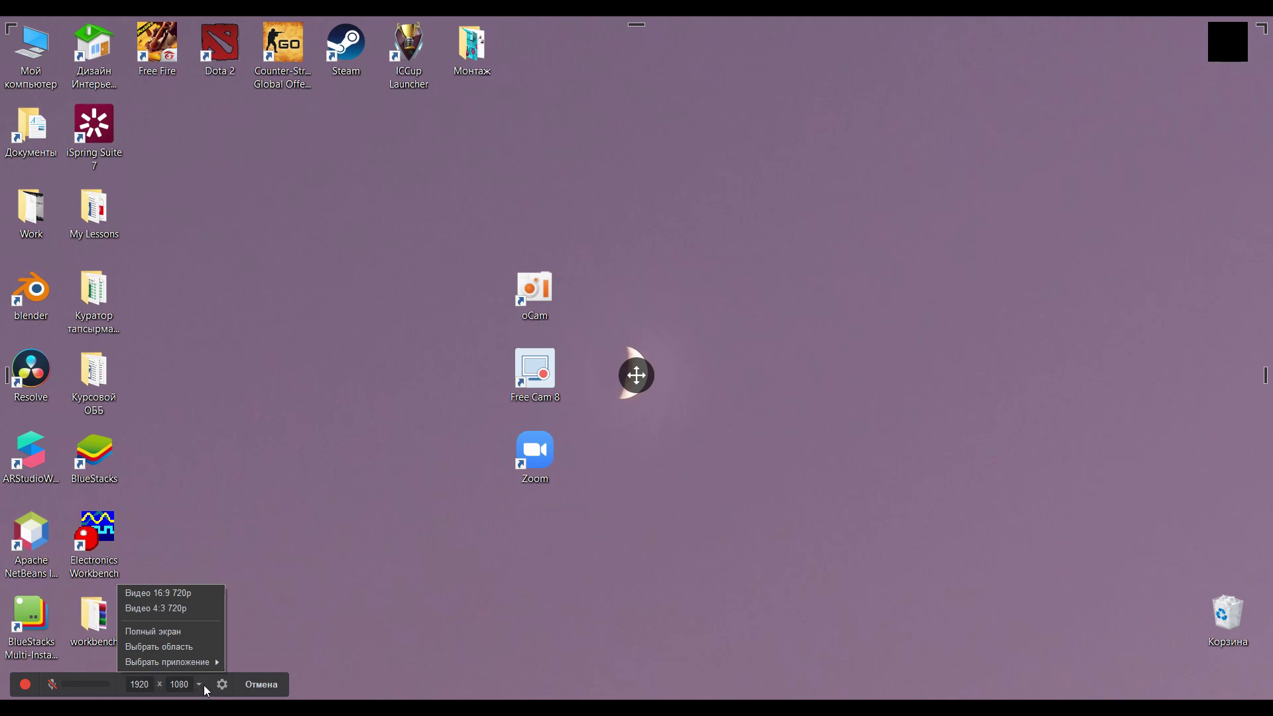
mouse_move(196, 662)
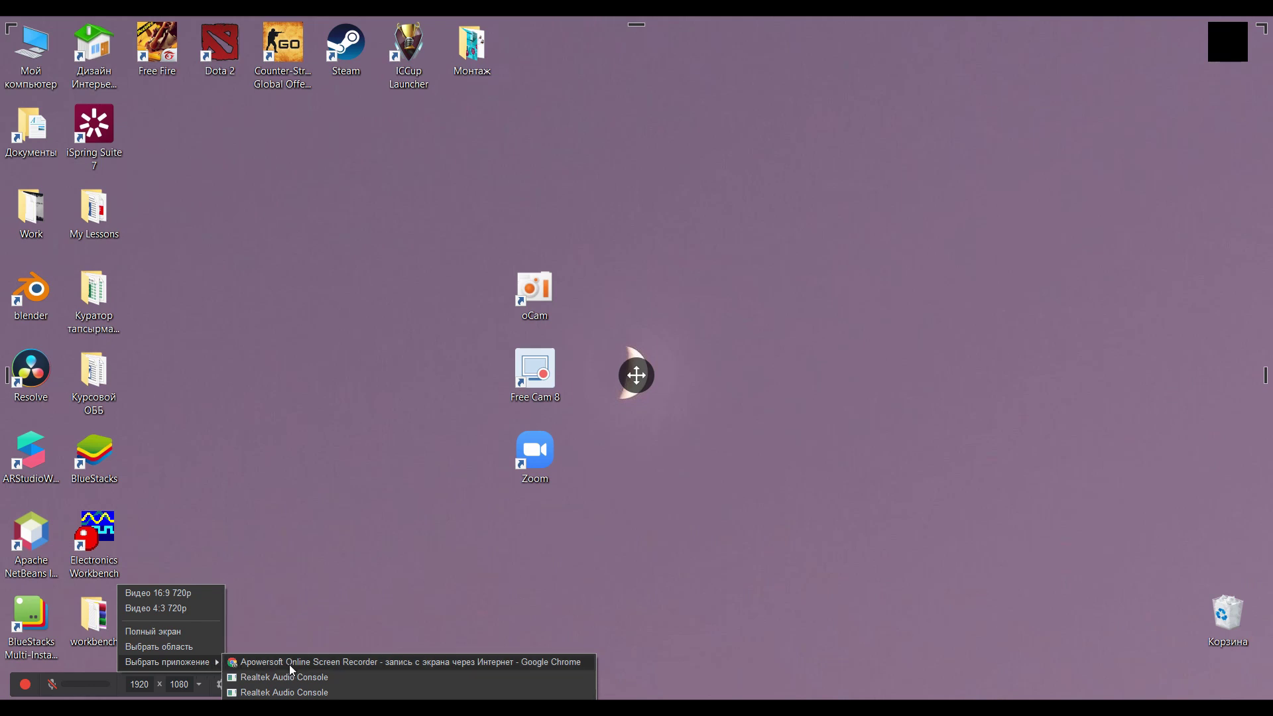
click(191, 647)
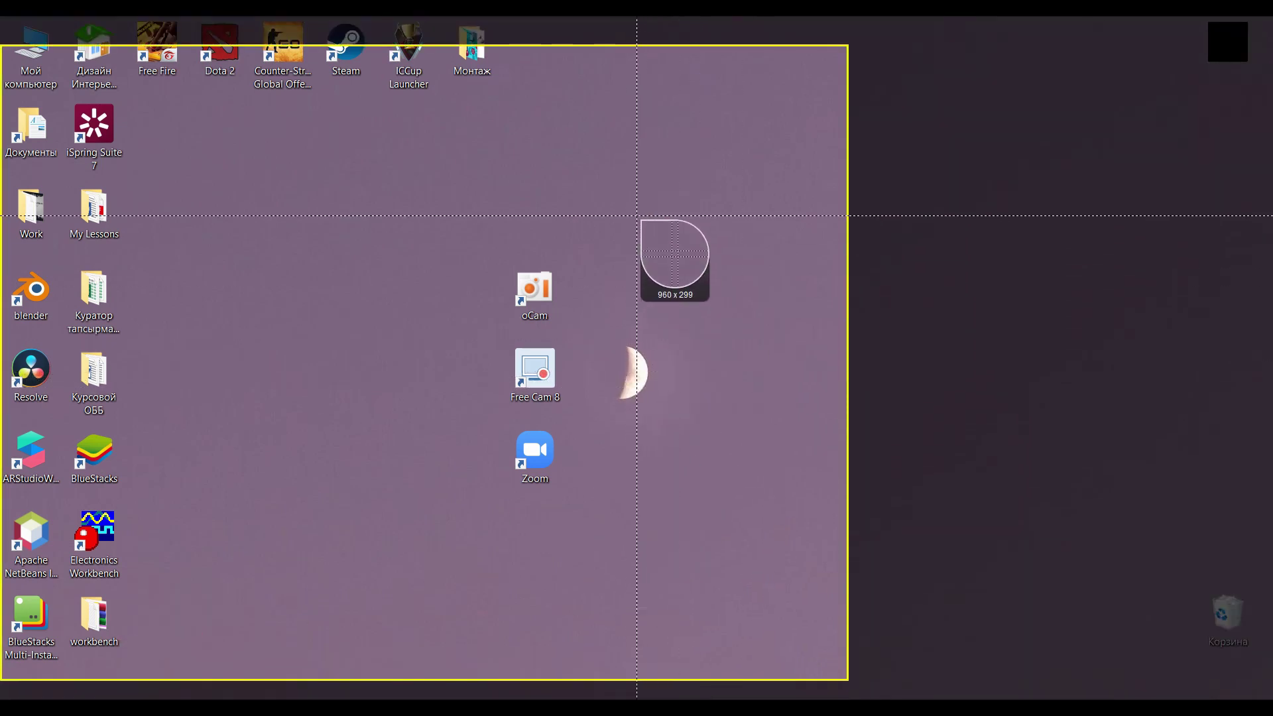
click(645, 184)
drag(418, 356, 615, 347)
Step: Review the recording settings for hotkeys, sound sources, new windows and mouse cursor, and close them without changes
click(413, 688)
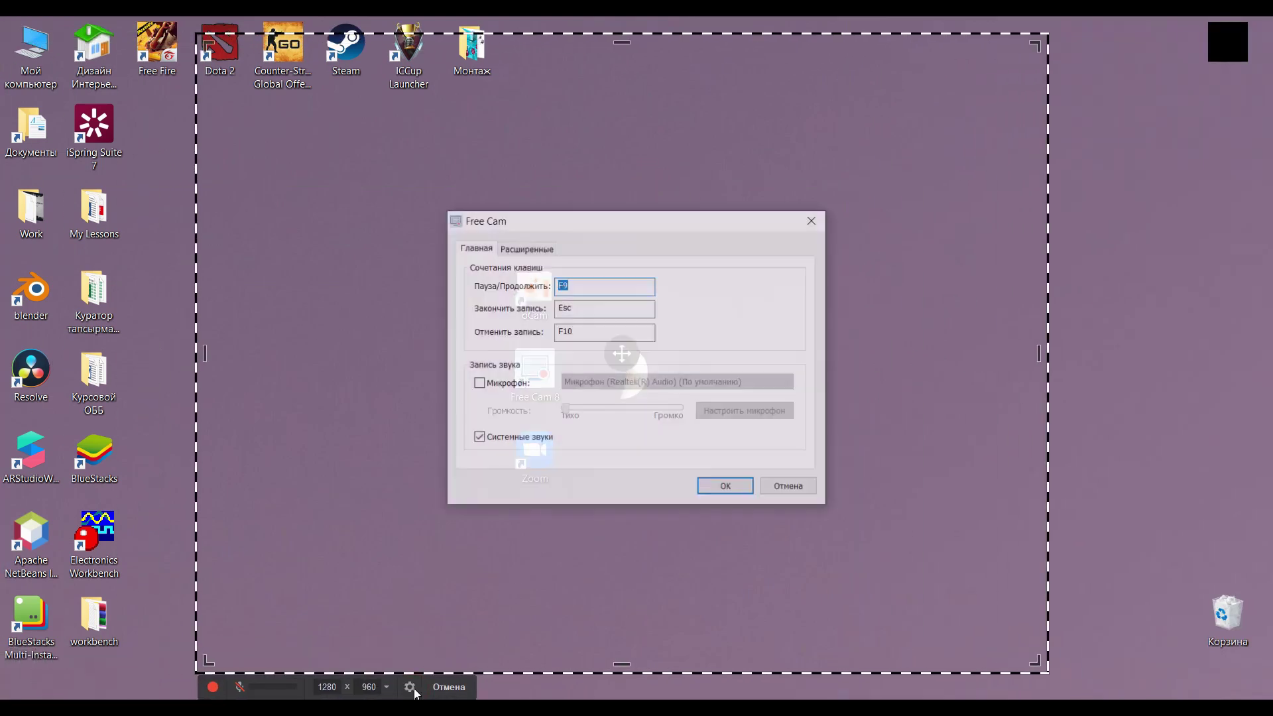
click(574, 287)
click(583, 309)
click(587, 330)
click(588, 310)
click(584, 285)
click(526, 249)
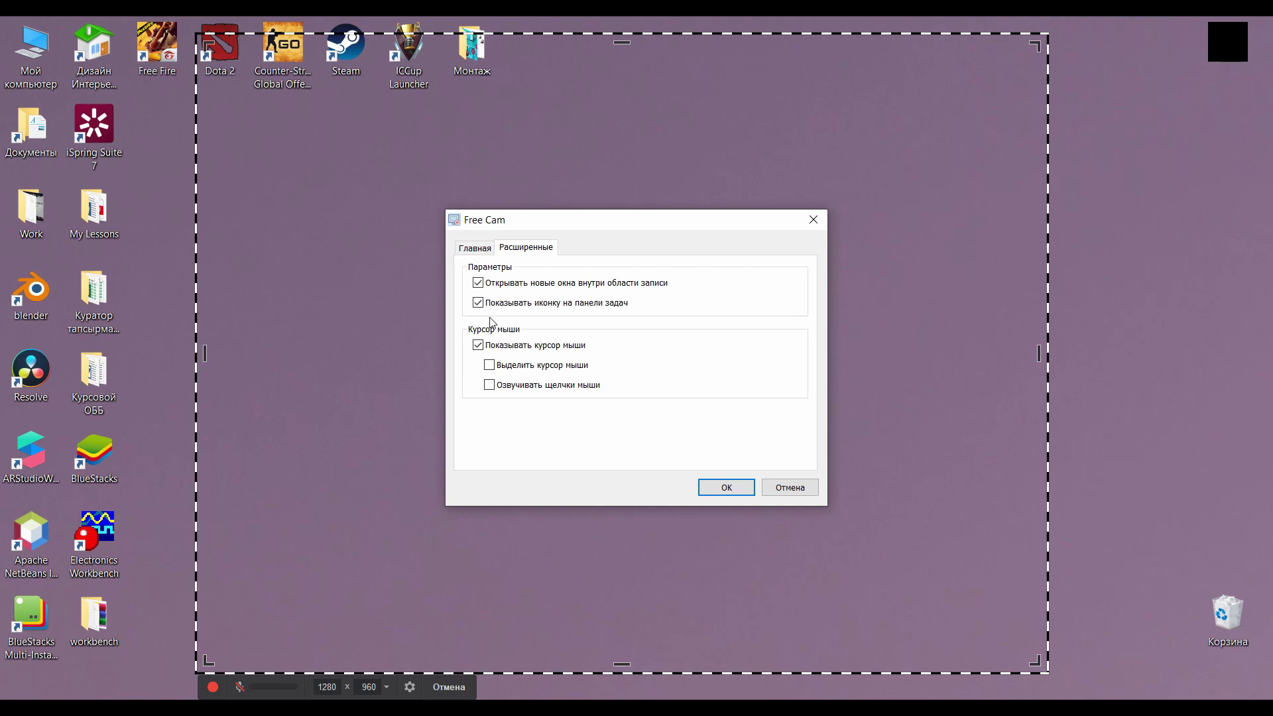
click(491, 252)
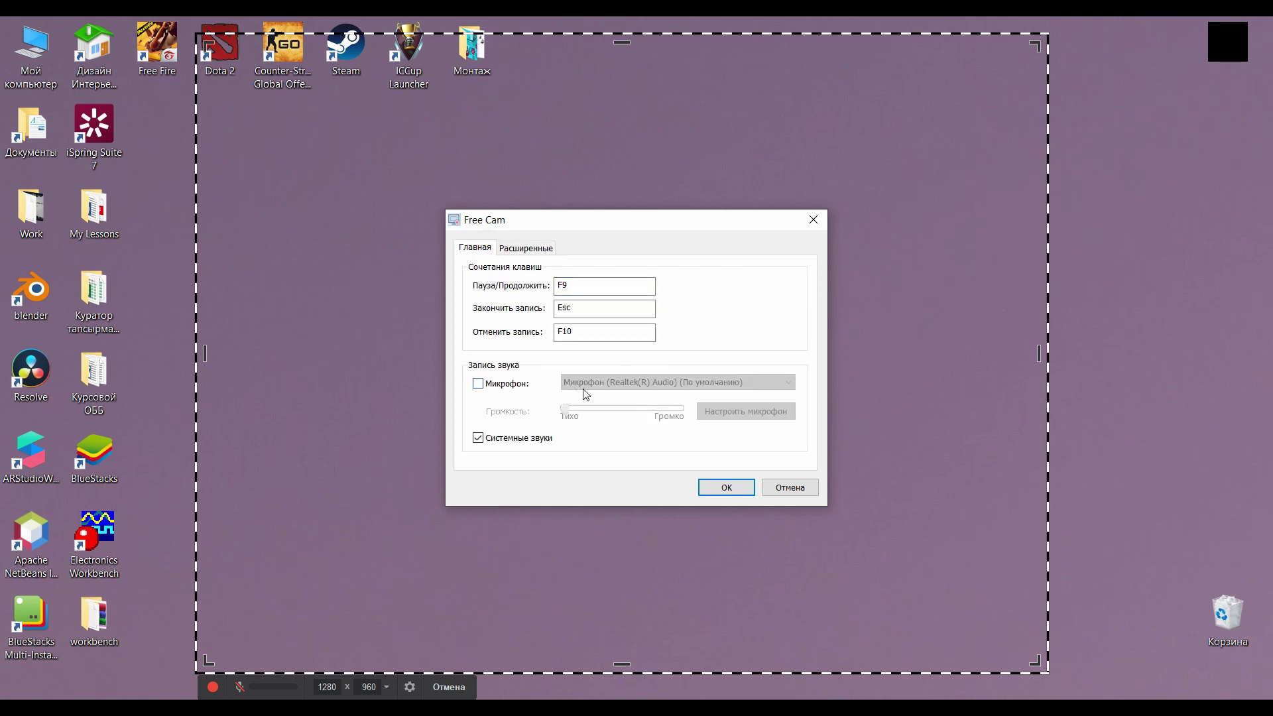
click(710, 484)
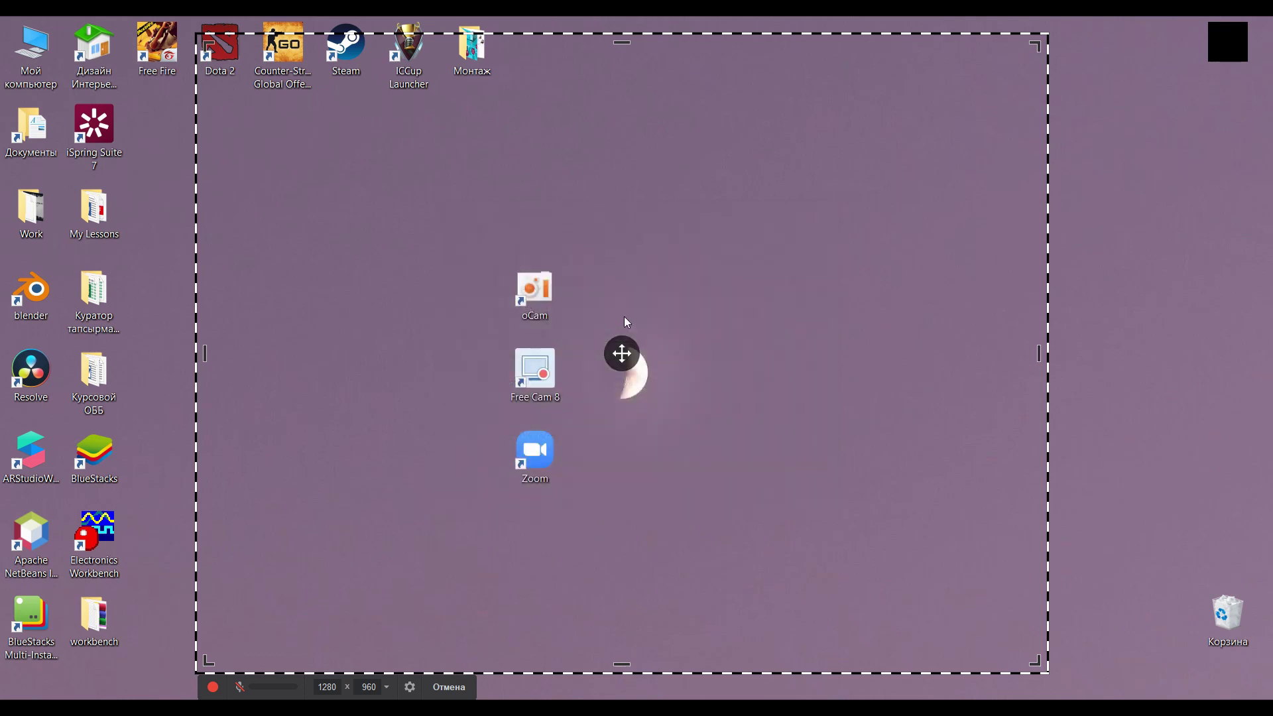
Step: Shift the recording frame slightly, record about 5 seconds of the desktop, and pause and finish the recording
mouse_move(607, 360)
mouse_down()
mouse_move(685, 357)
mouse_move(417, 340)
mouse_move(614, 352)
mouse_up()
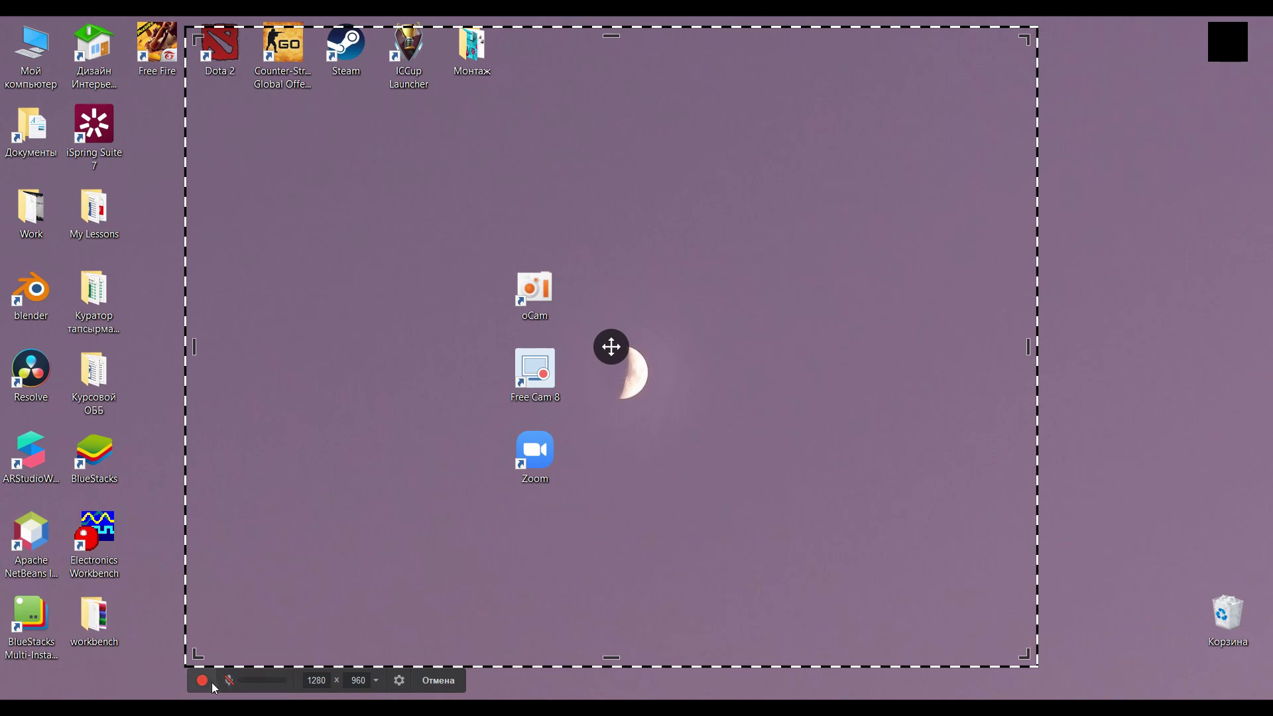
click(202, 681)
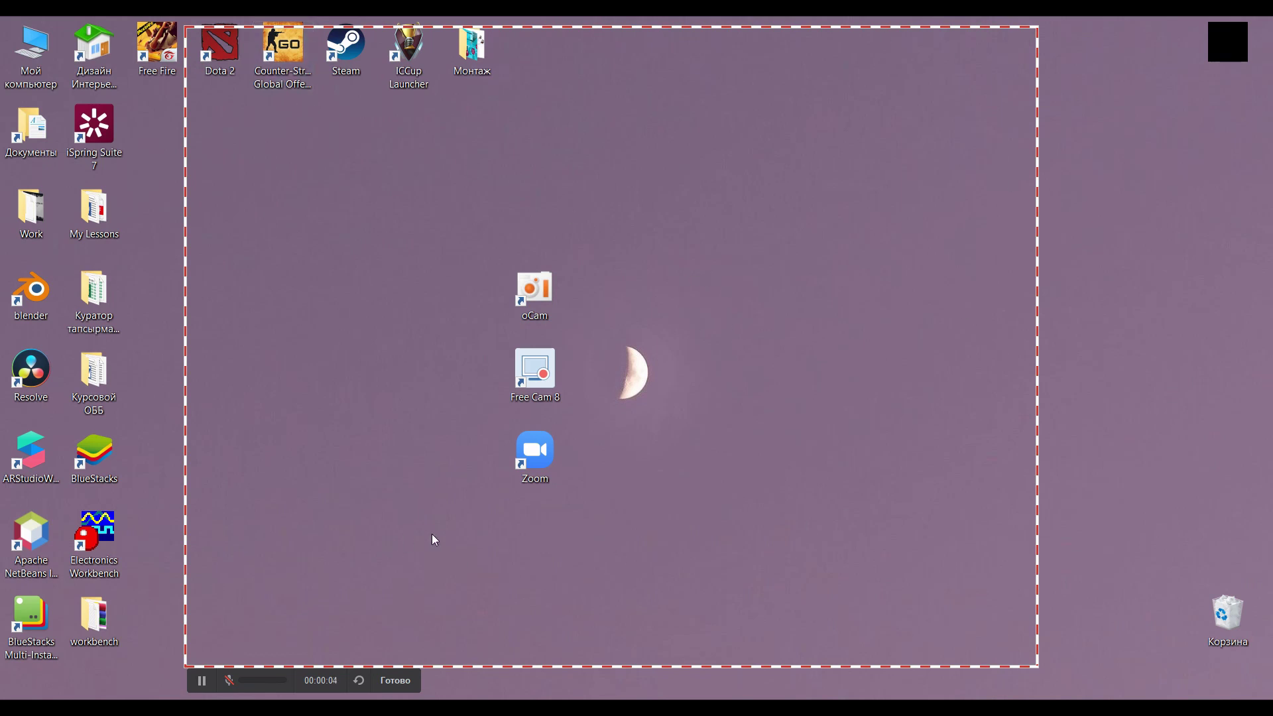
click(200, 681)
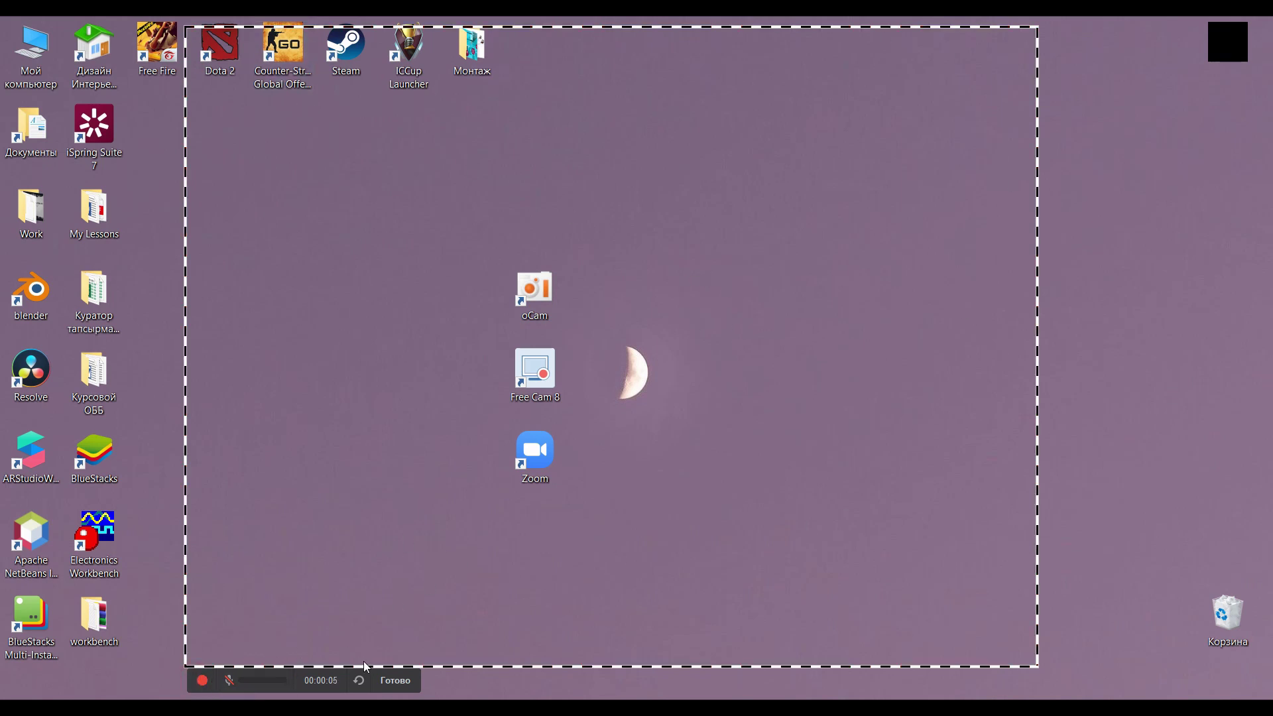
click(387, 678)
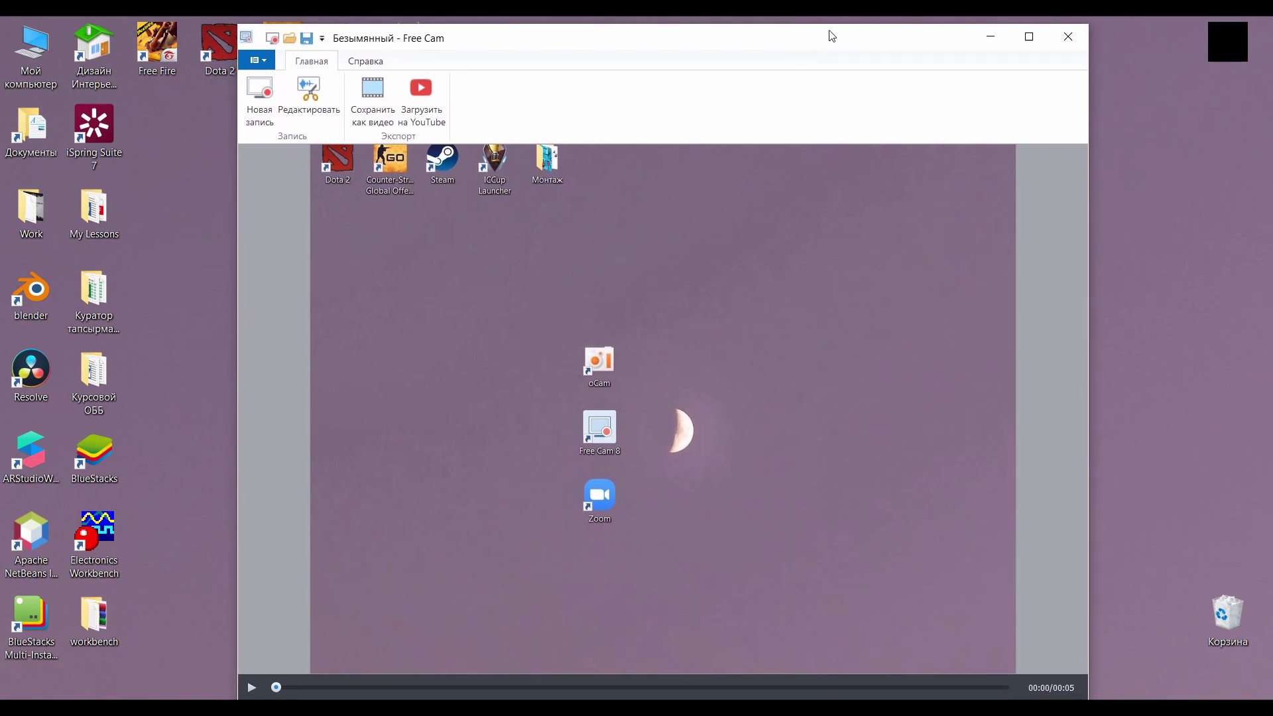
Step: Preview the start of the recording in the maximized window, and open it in the video editor with the playhead at 00:01.71
click(1027, 38)
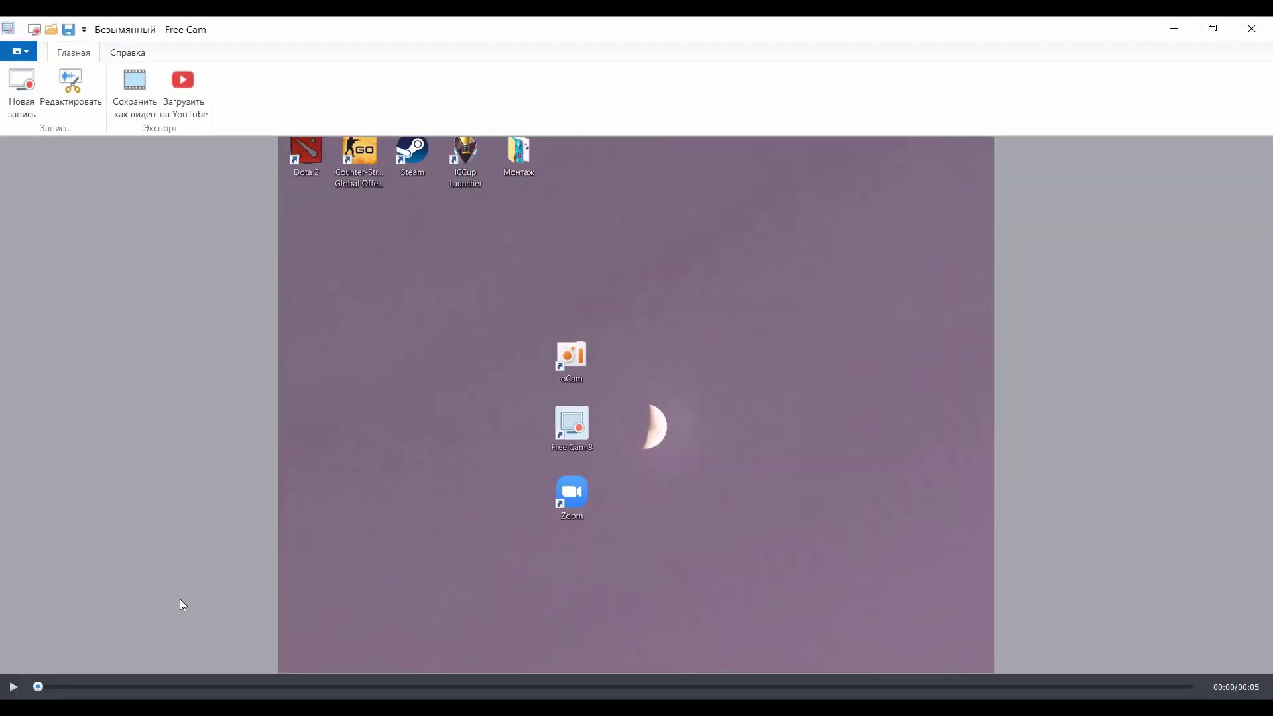
click(18, 689)
click(13, 687)
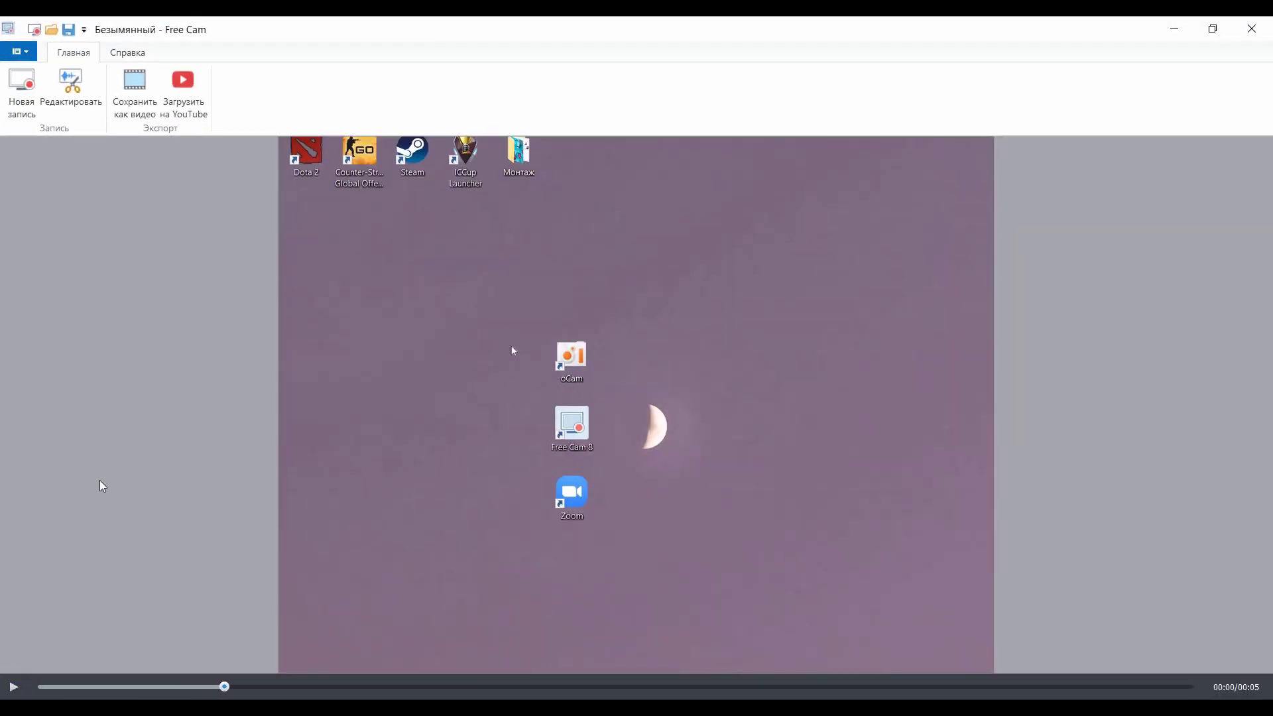
click(80, 93)
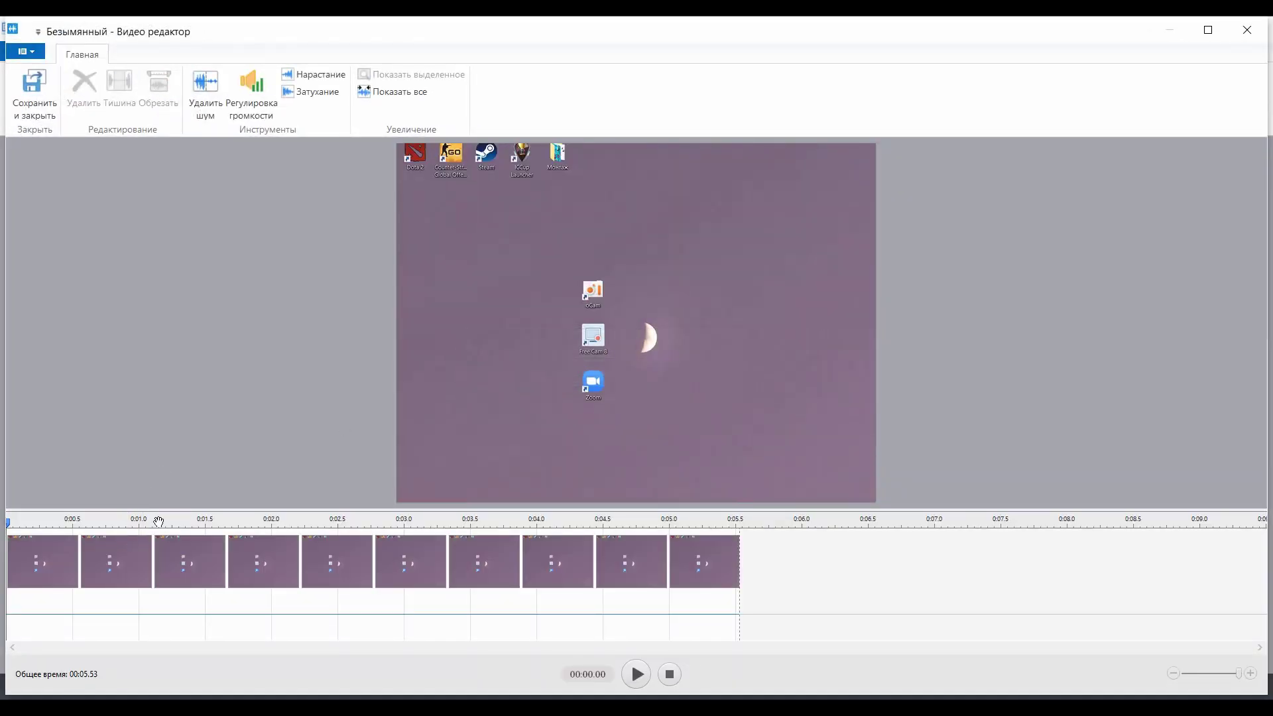
drag(10, 527, 235, 557)
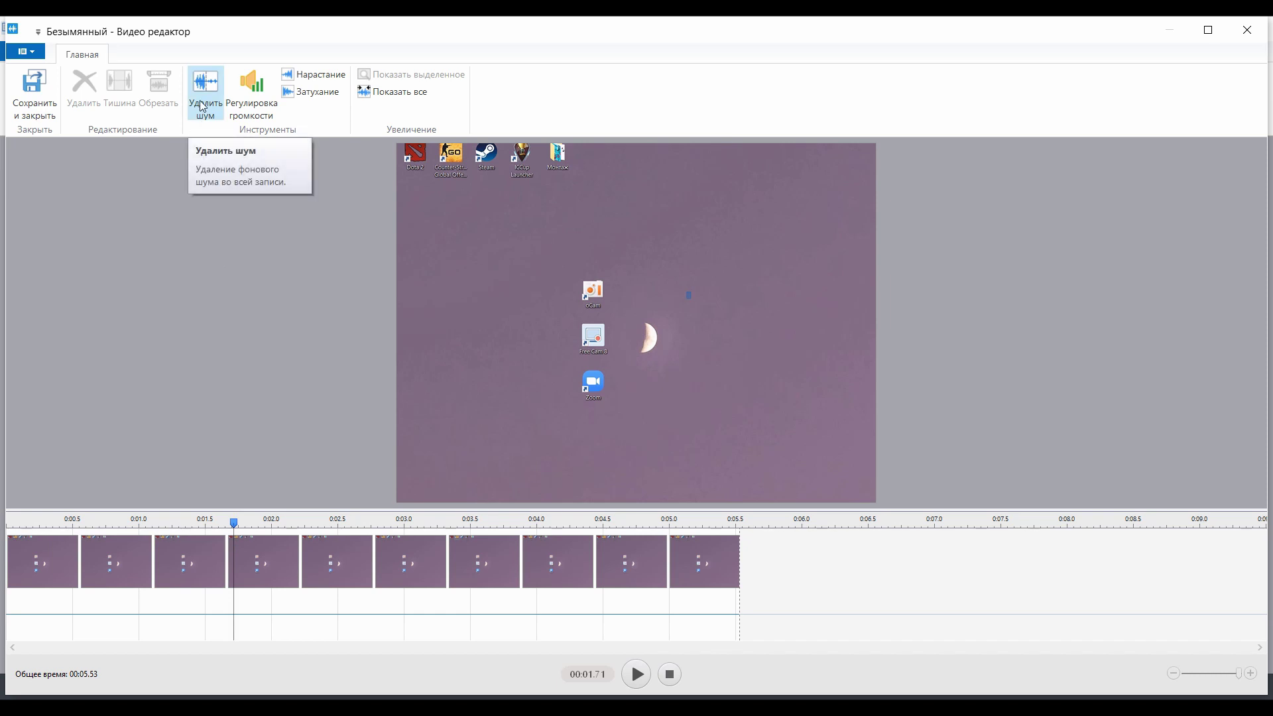
Step: Try a volume adjustment of -2% for the recording, and cancel it
click(244, 95)
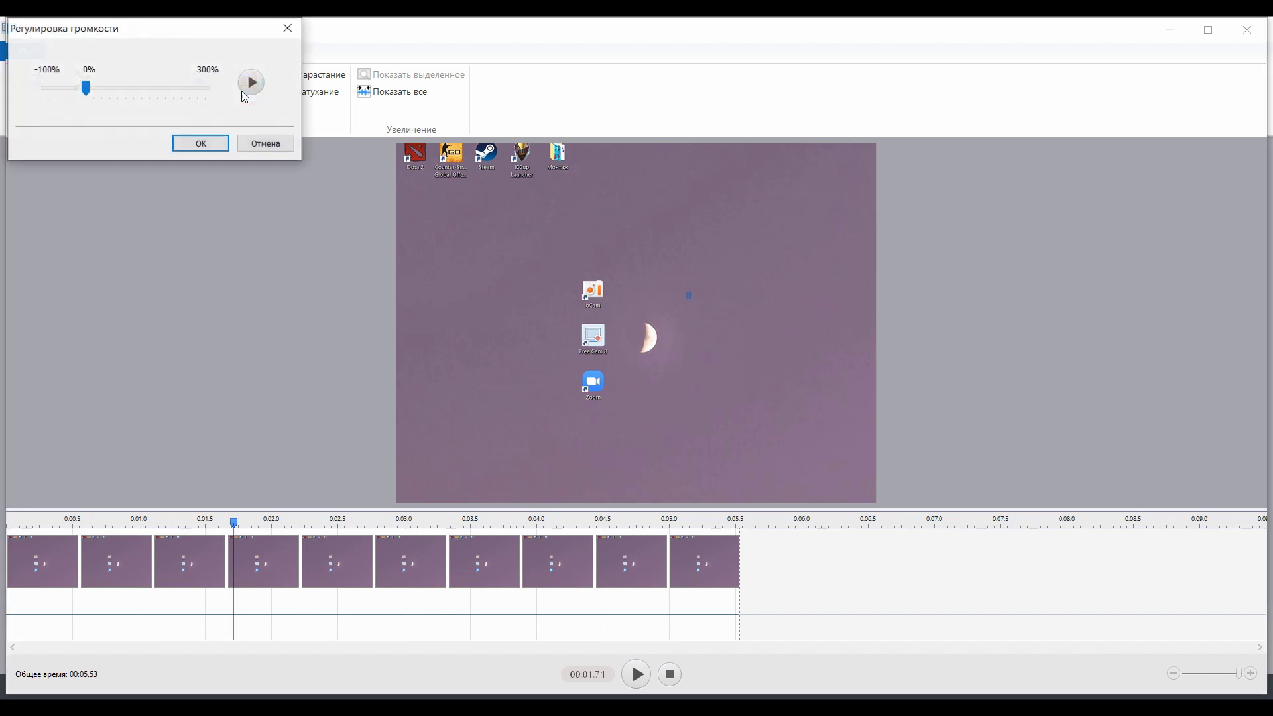
drag(197, 36, 261, 122)
drag(149, 172, 150, 202)
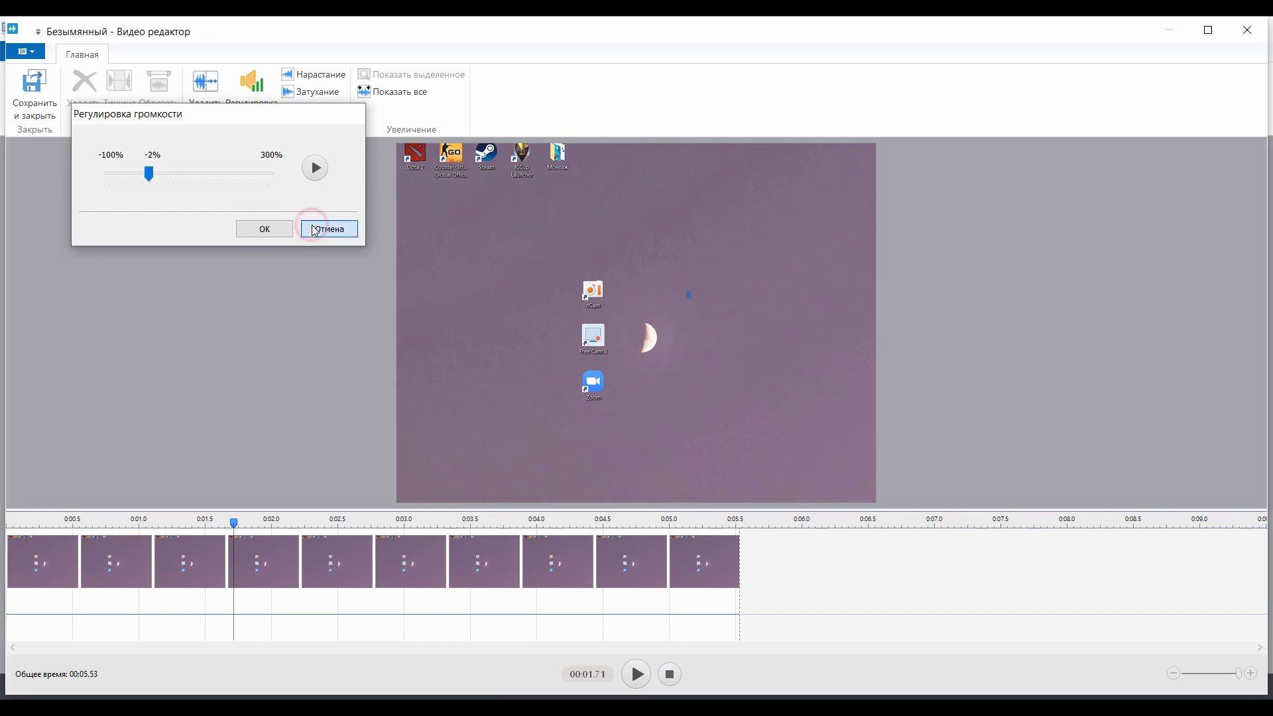
click(329, 228)
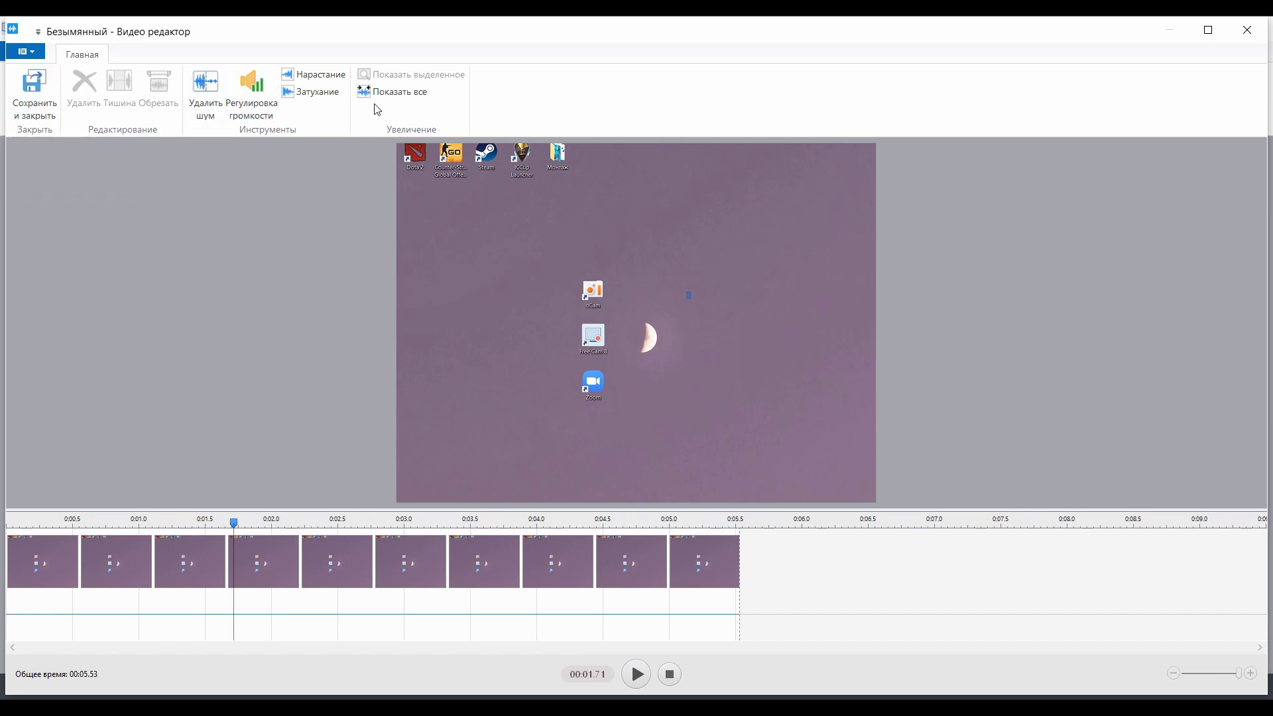
Step: Save and close the video editor, and minimize the main window to return to the desktop
click(26, 103)
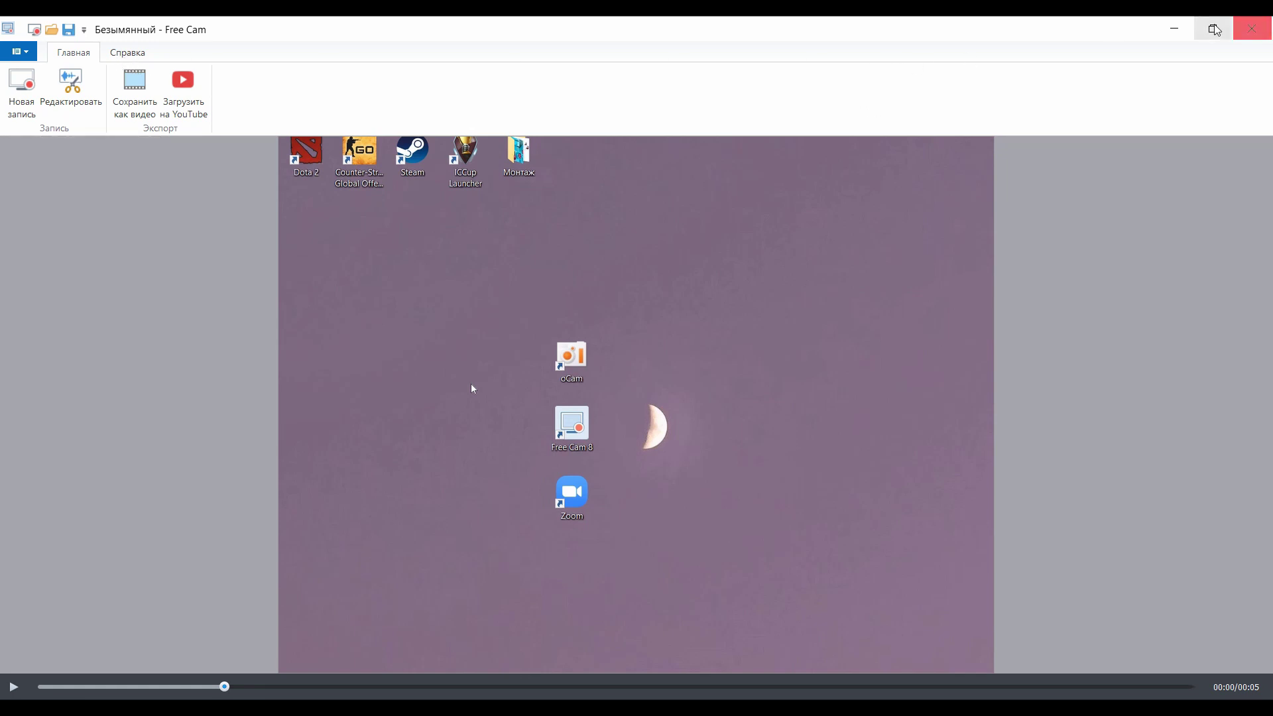
click(1174, 29)
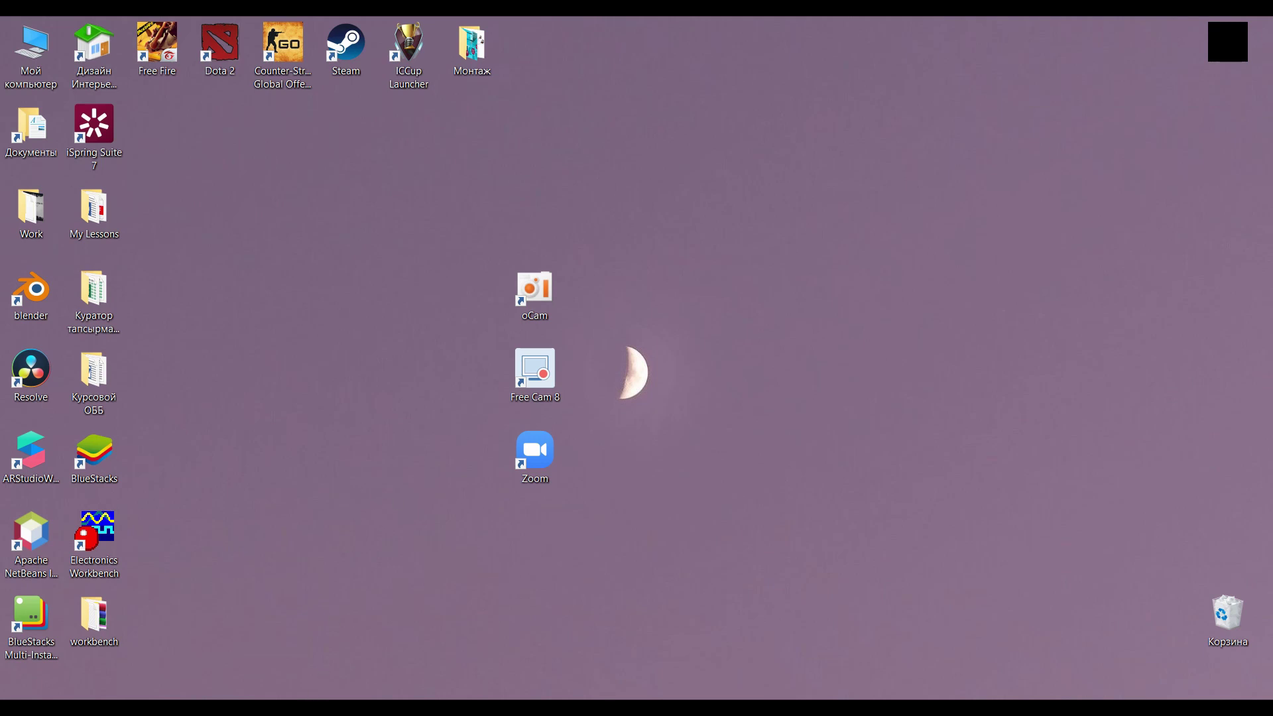
right_click(233, 380)
click(268, 427)
key(Escape)
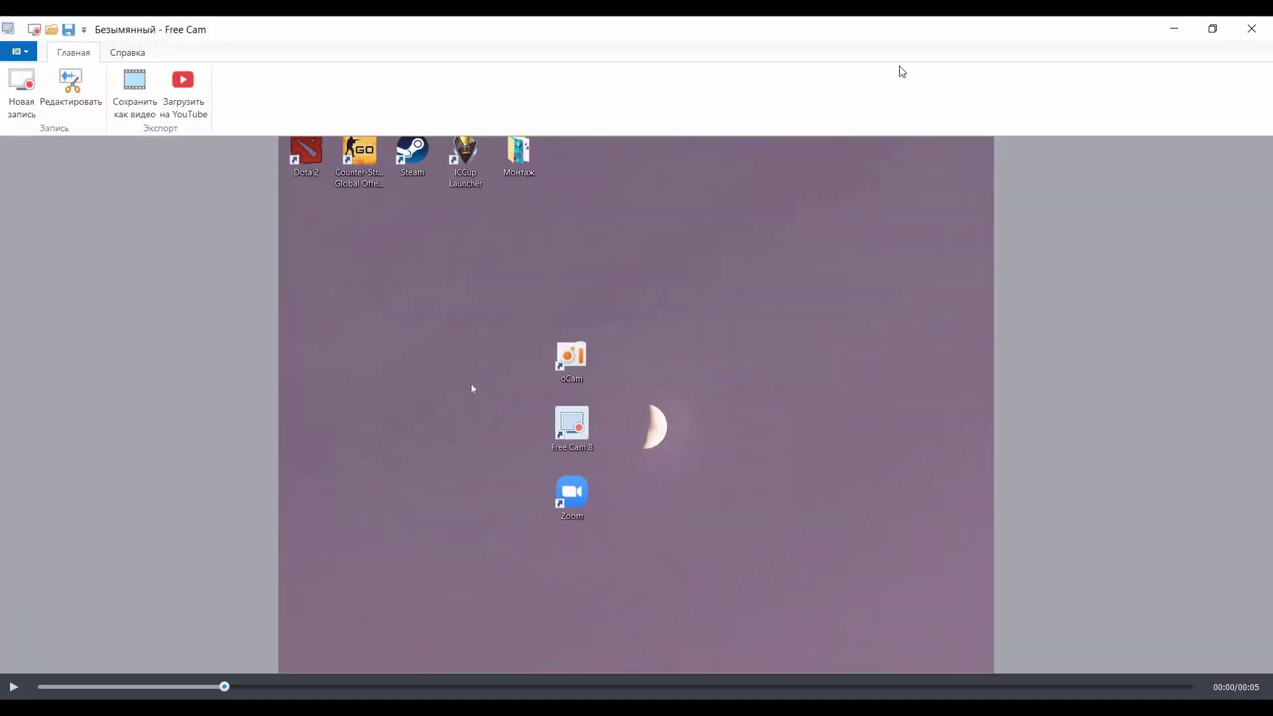
Step: Restore the Free Cam window and close it without saving the screen recording
drag(1012, 38, 781, 55)
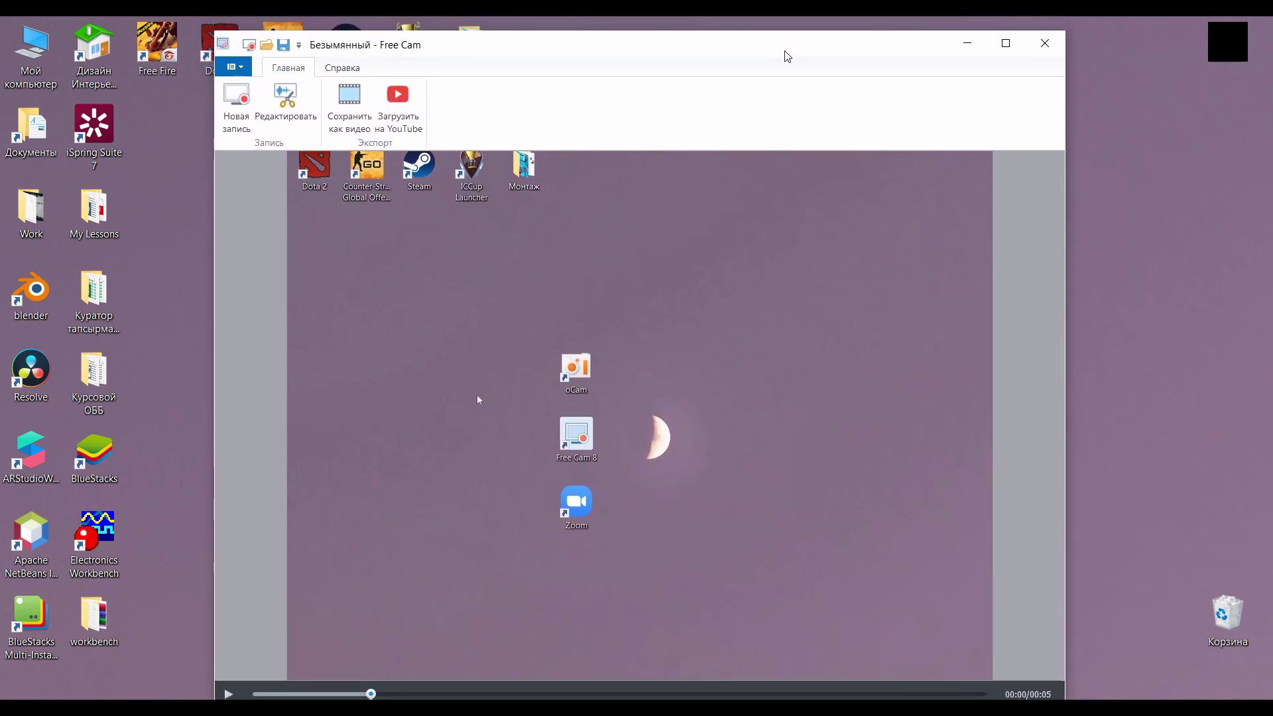
mouse_move(873, 57)
mouse_down()
mouse_move(859, 63)
mouse_move(865, 55)
mouse_up()
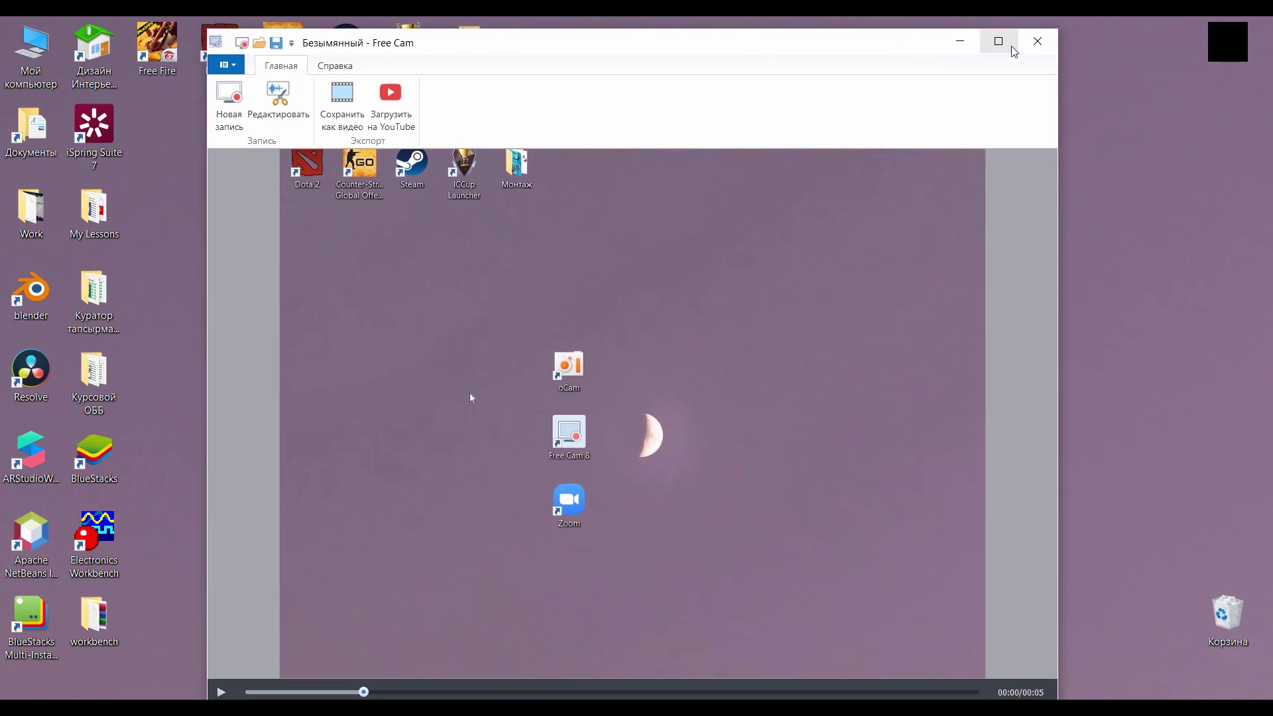
click(1037, 41)
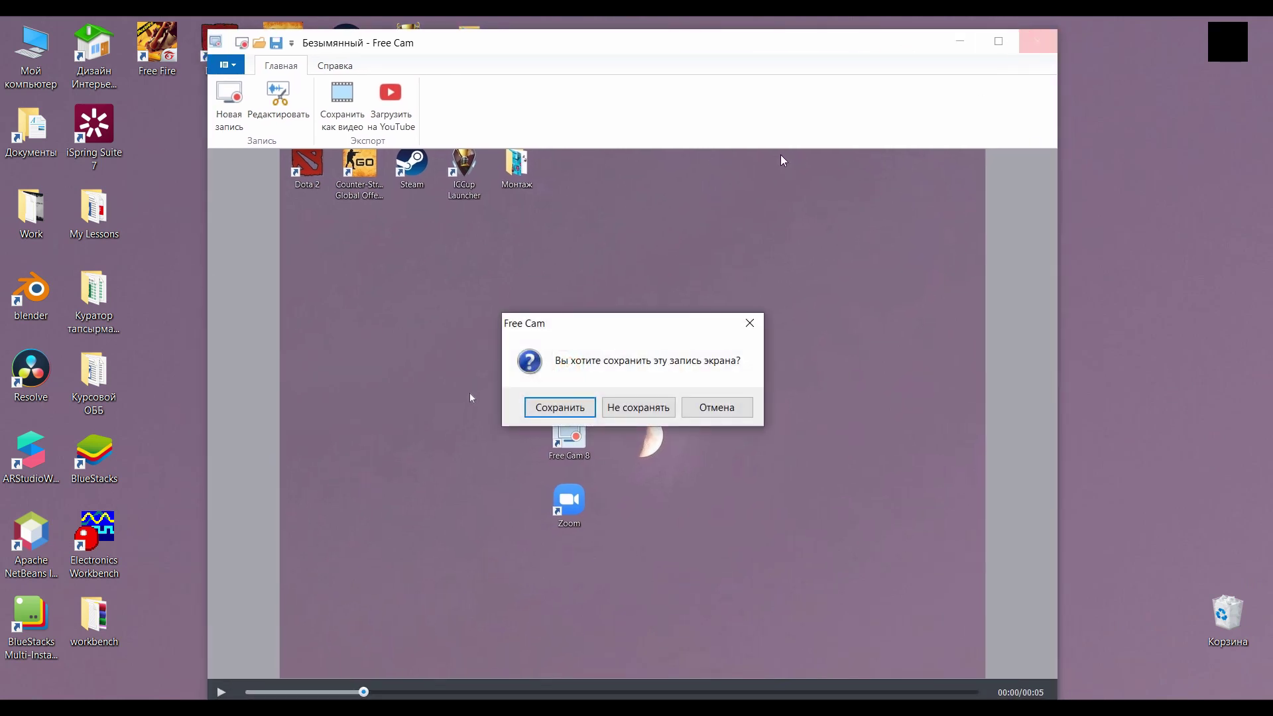
click(658, 406)
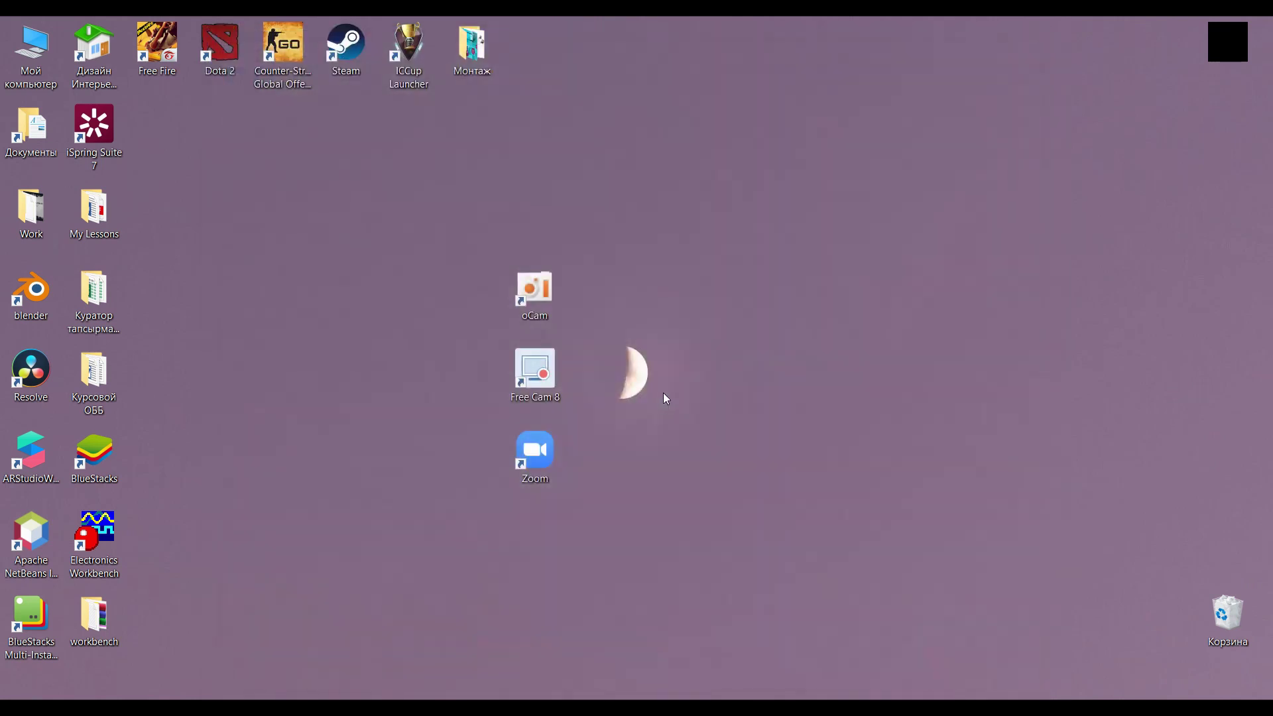
Step: Move the Zoom shortcut on the desktop into place beside the oCam shortcut
double_click(539, 456)
drag(540, 458, 478, 299)
click(723, 292)
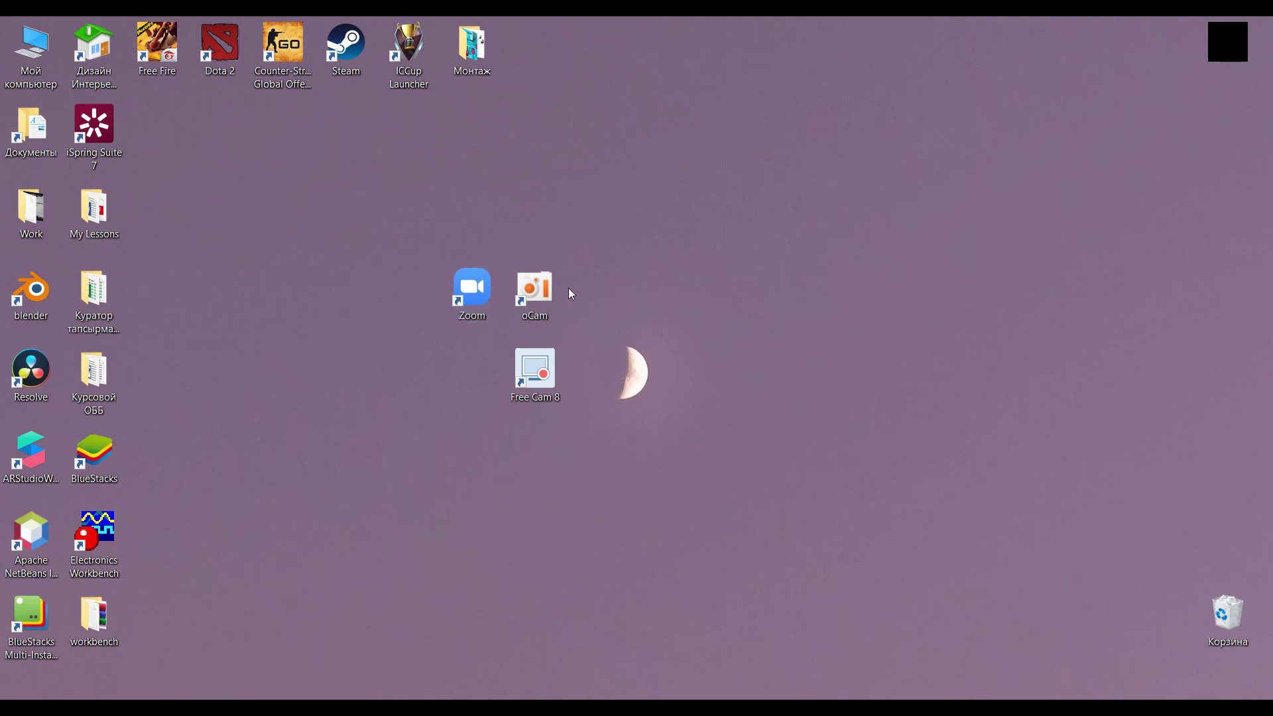
mouse_move(460, 300)
mouse_down()
mouse_move(445, 298)
mouse_move(484, 294)
mouse_up()
Step: Launch Zoom in a maximized window and start a new conference with audio connected
double_click(484, 293)
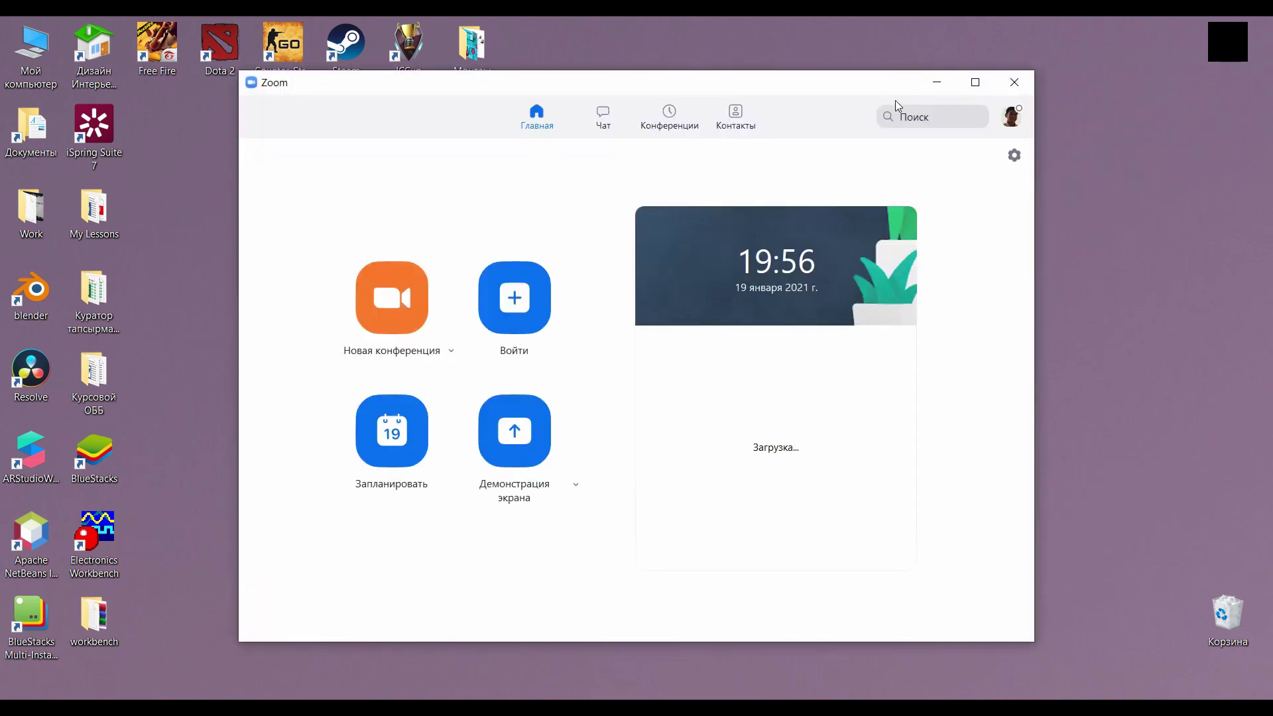
click(975, 82)
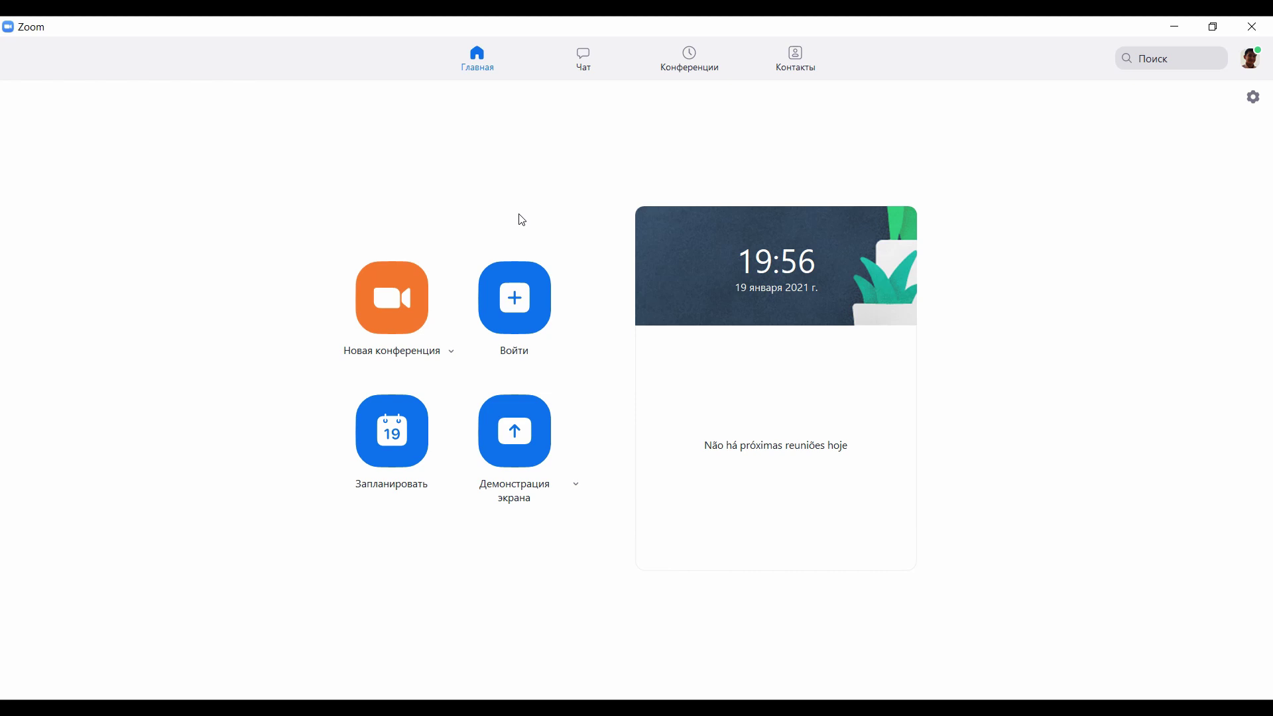
click(392, 289)
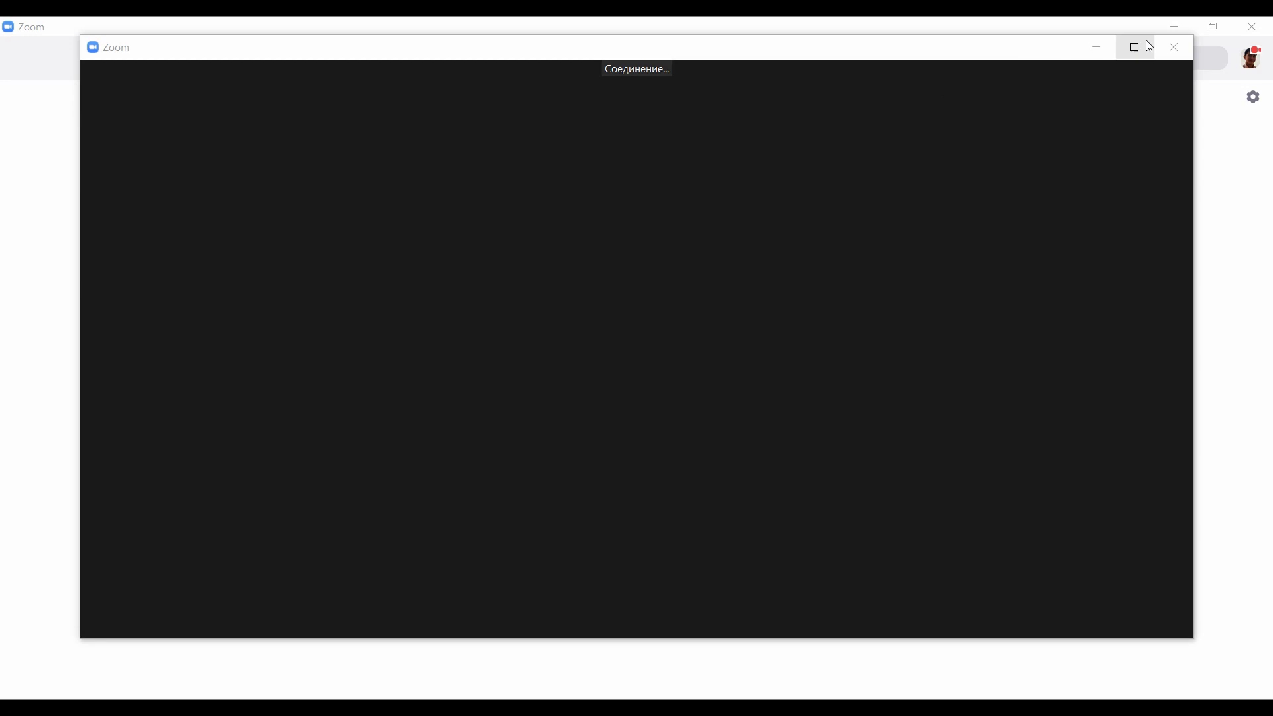
click(1148, 45)
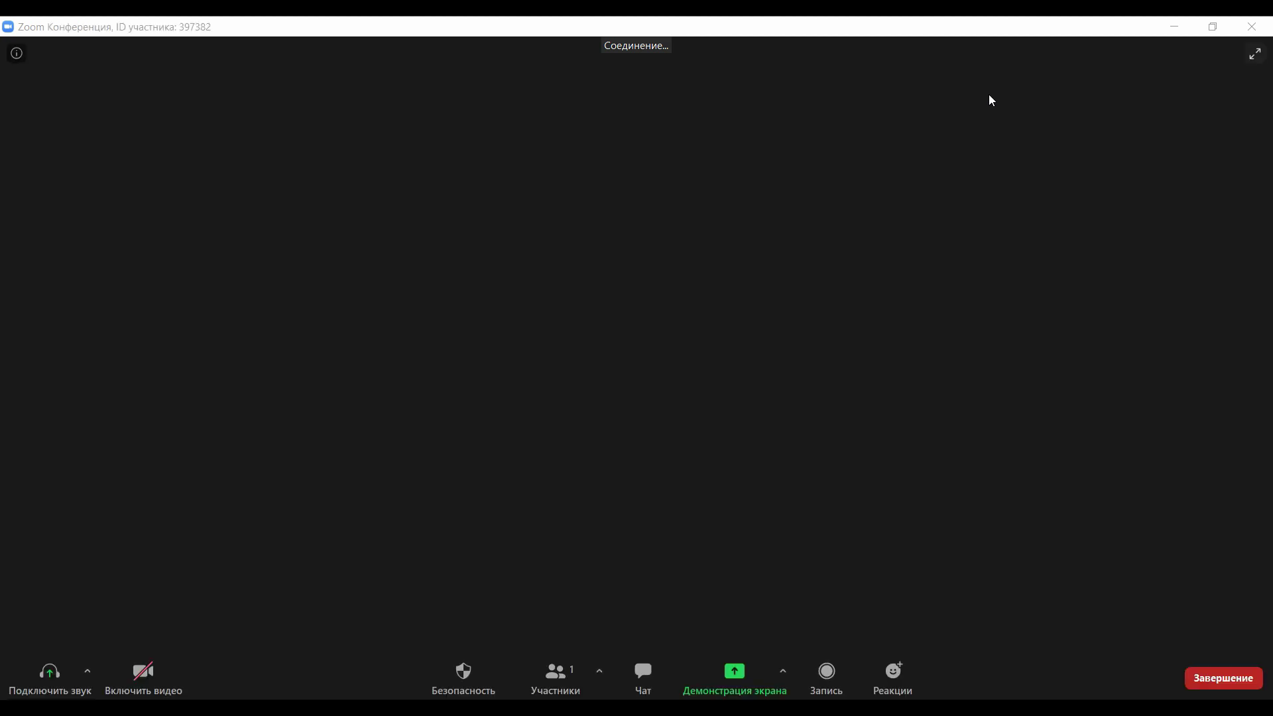
click(766, 322)
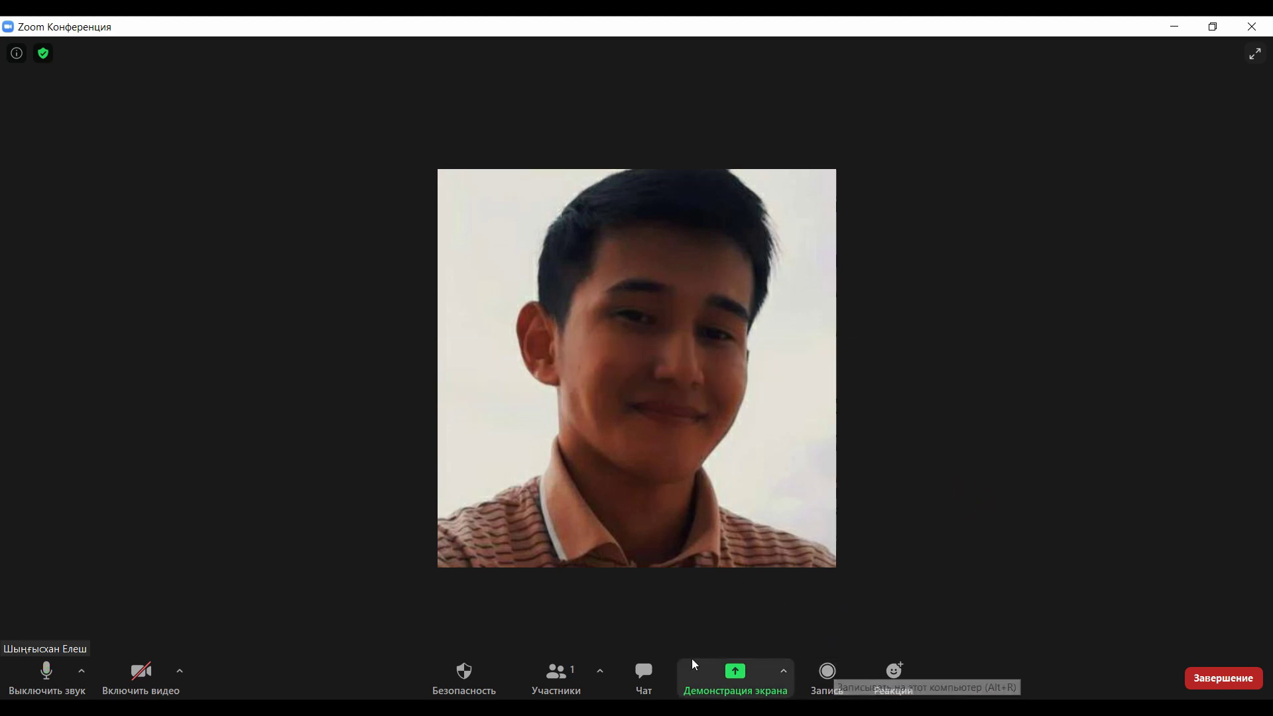
Step: Record the conference to the computer, pausing and resuming before stopping the recording, and dismiss the notice
click(832, 685)
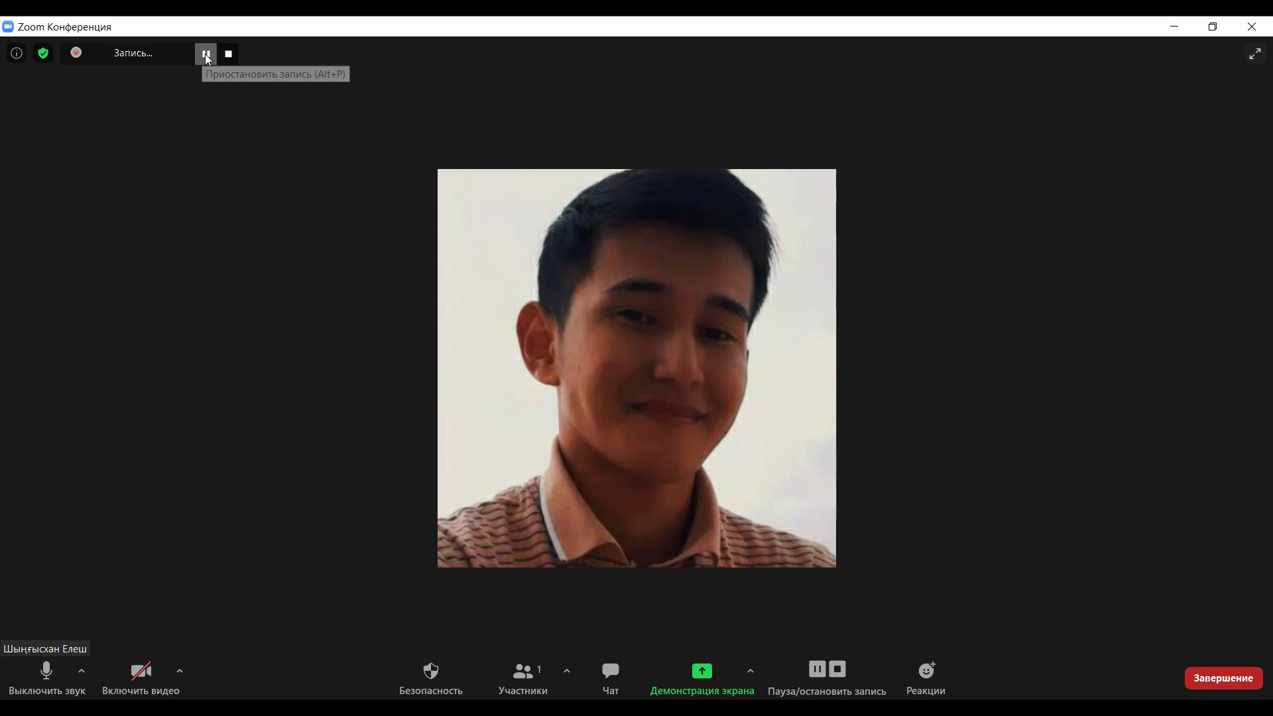
click(816, 671)
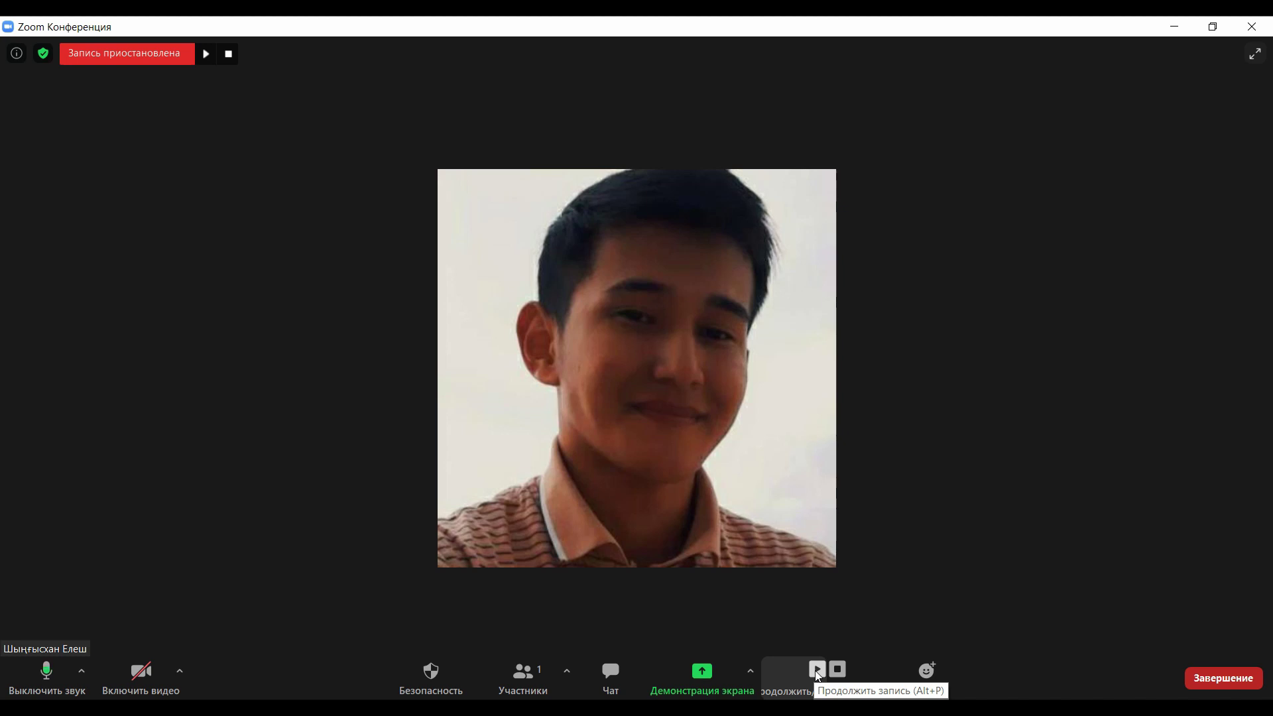
click(818, 671)
click(818, 671)
click(817, 671)
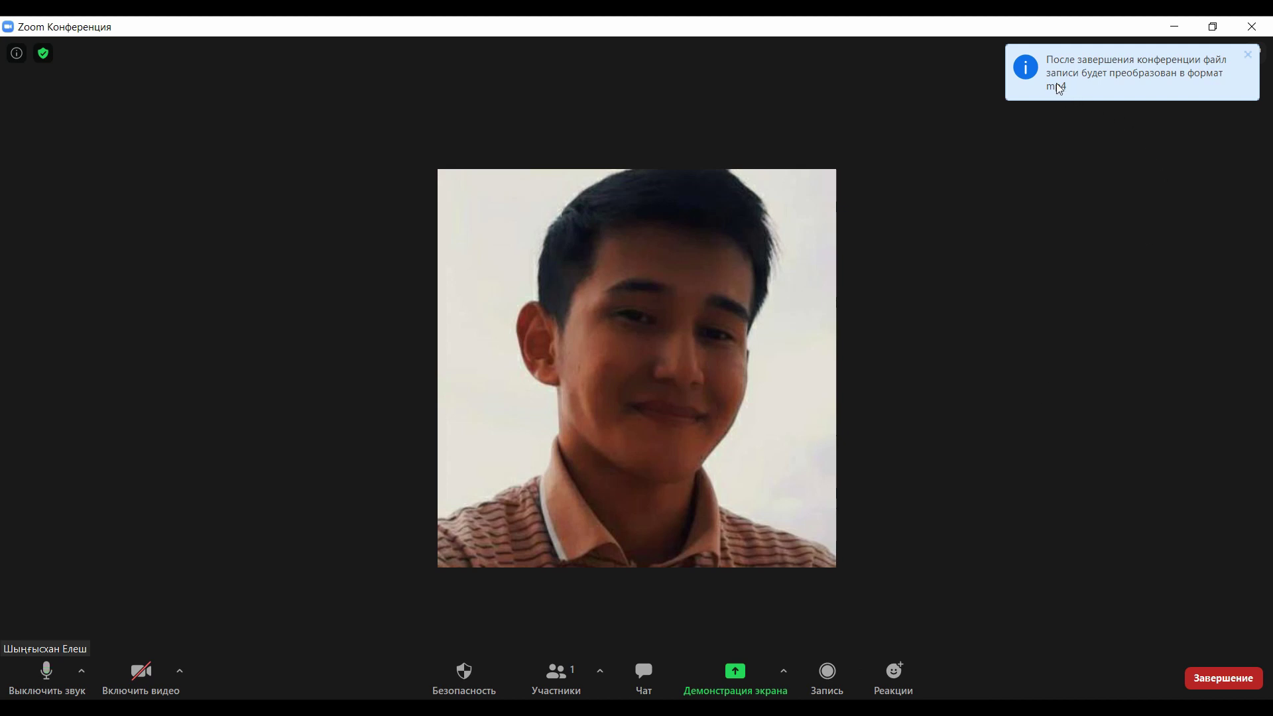
click(1247, 55)
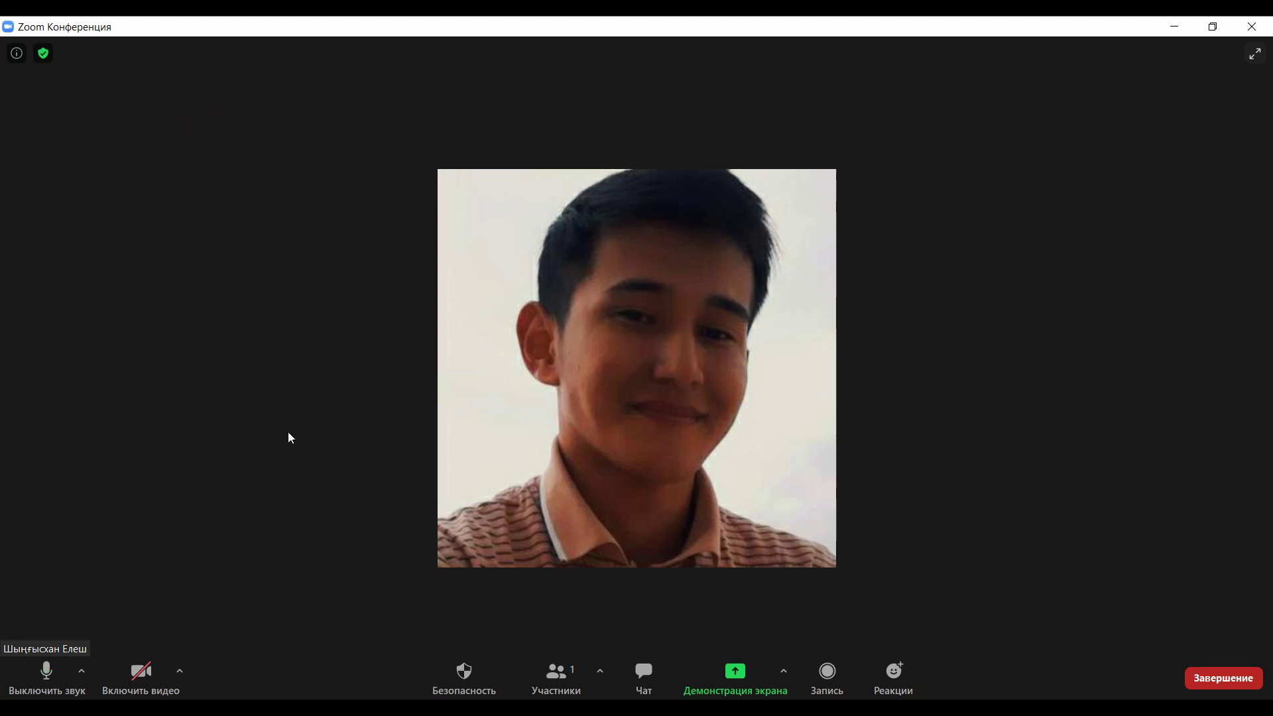
Step: Go to the recording section of the conference settings and open the local recording folder
click(179, 671)
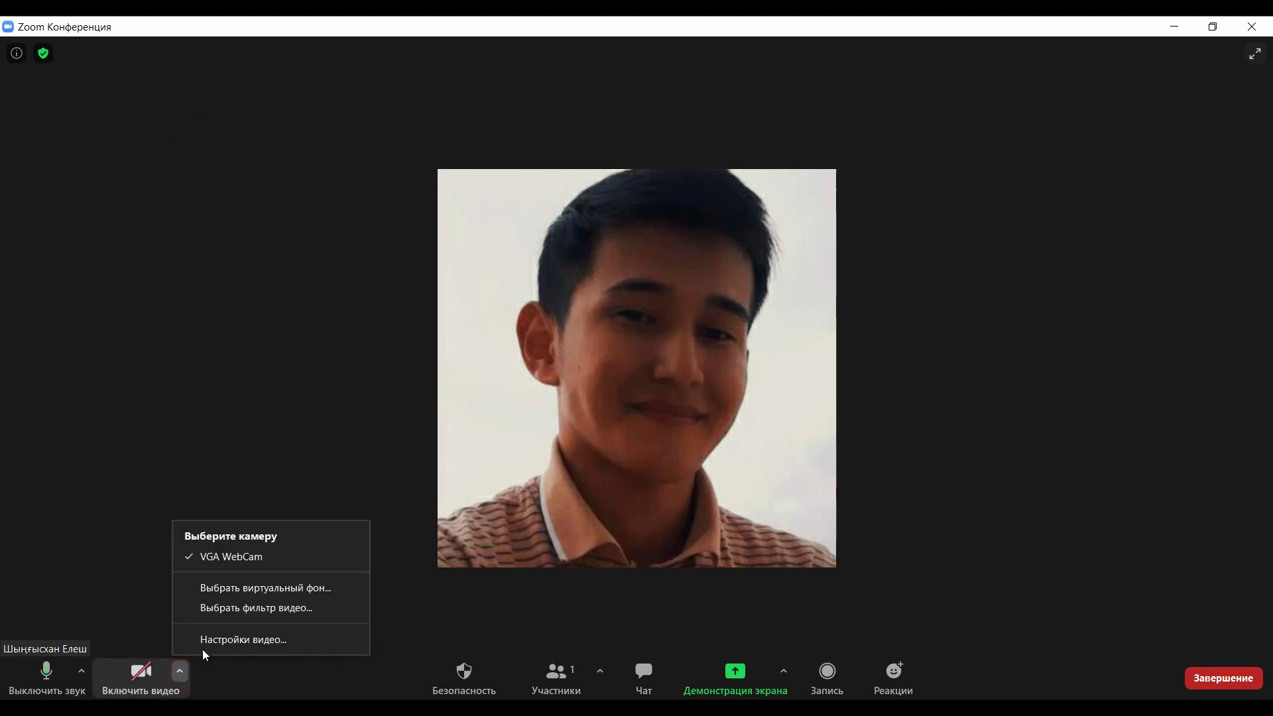
click(252, 641)
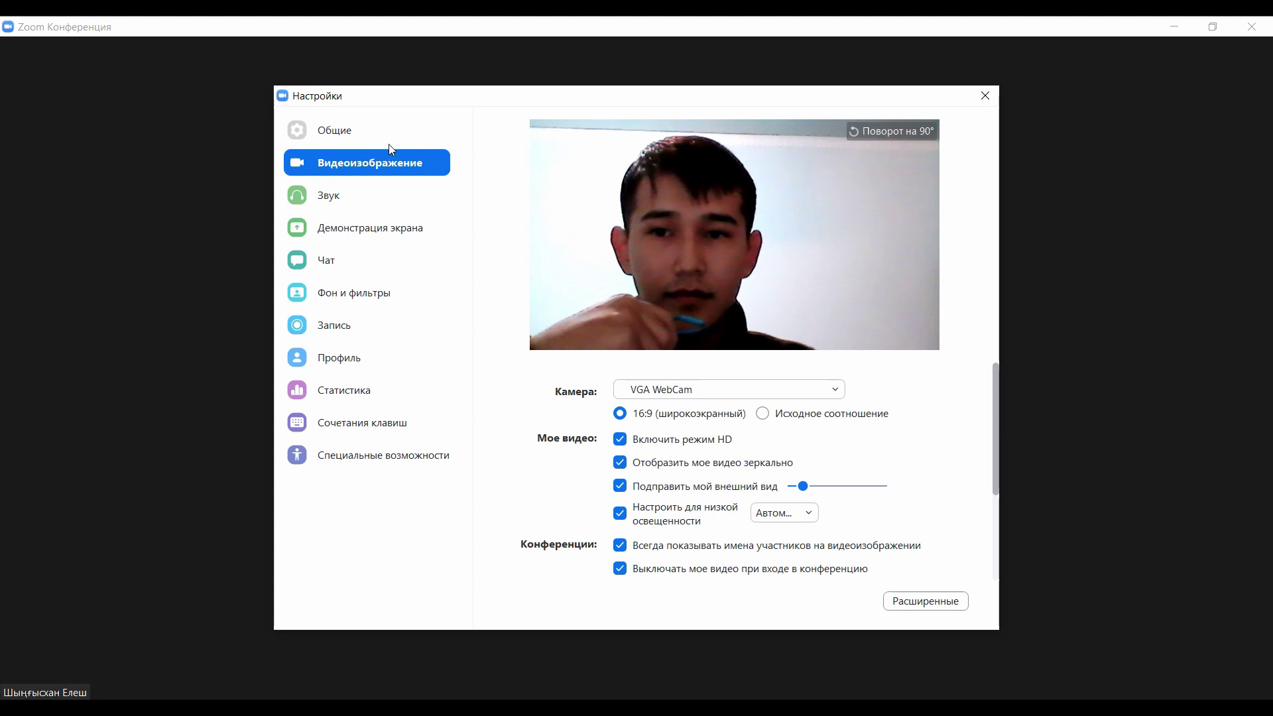
click(366, 333)
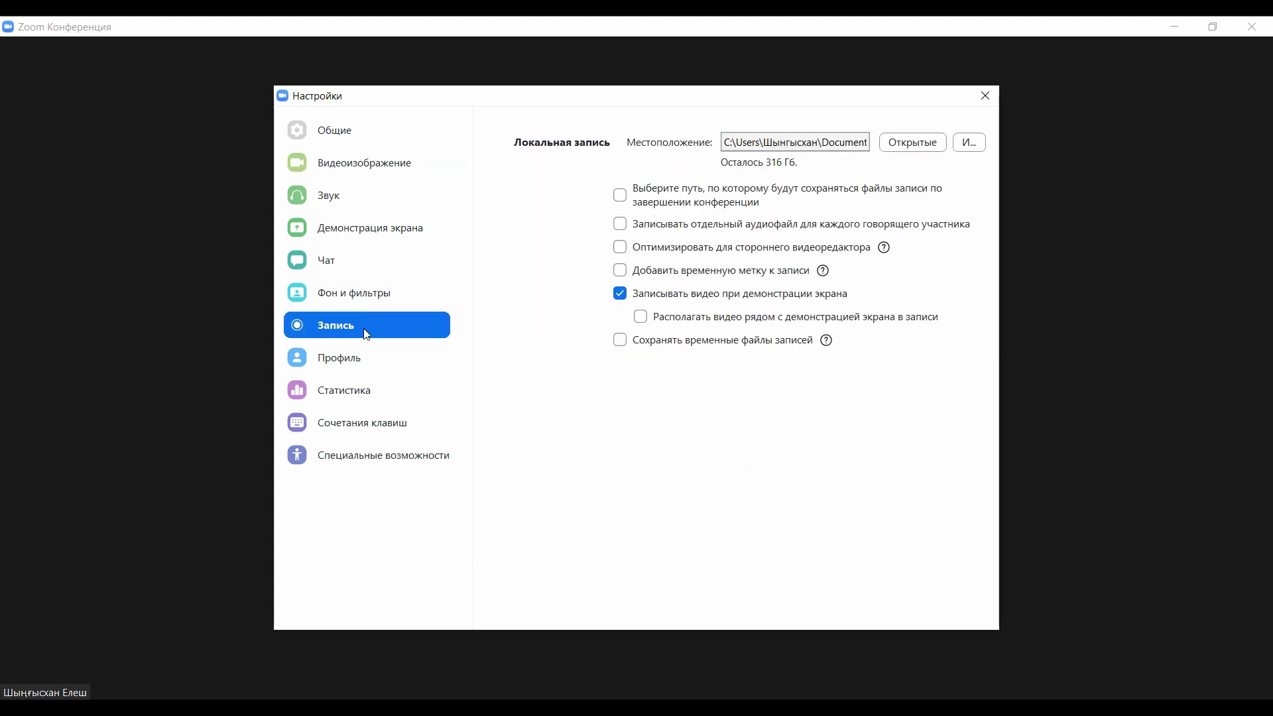
click(918, 145)
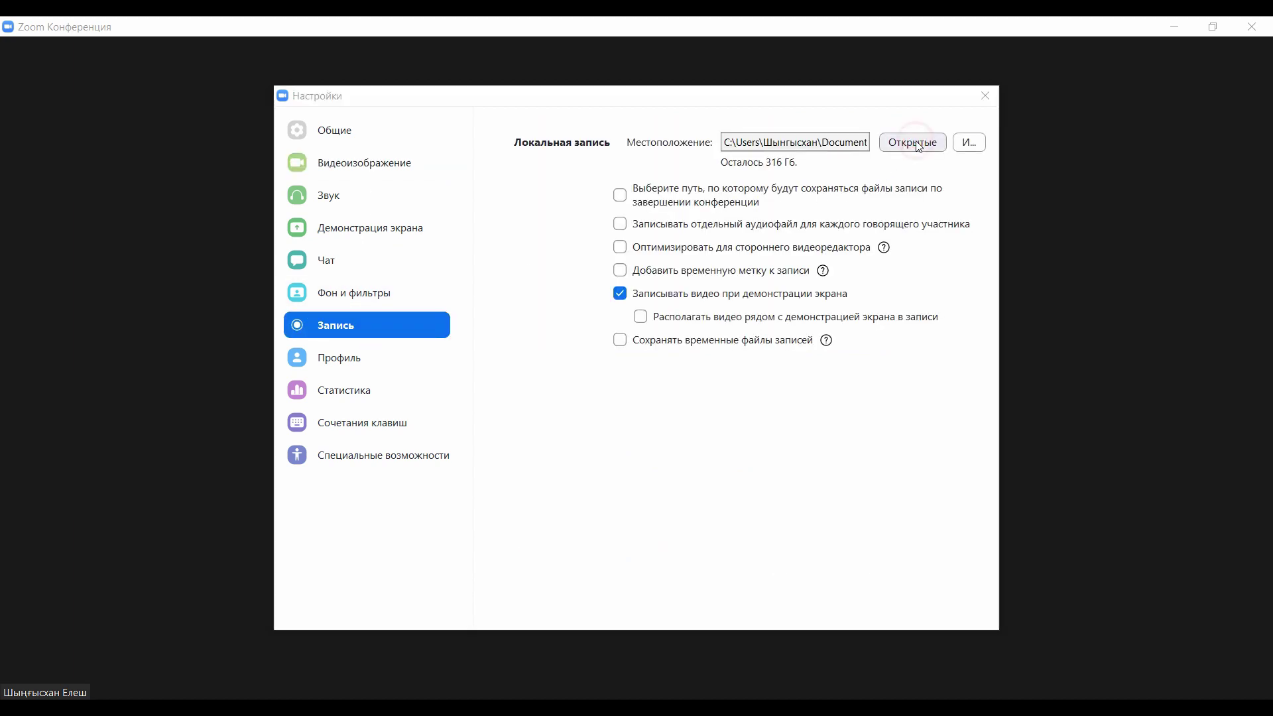
drag(882, 94, 647, 204)
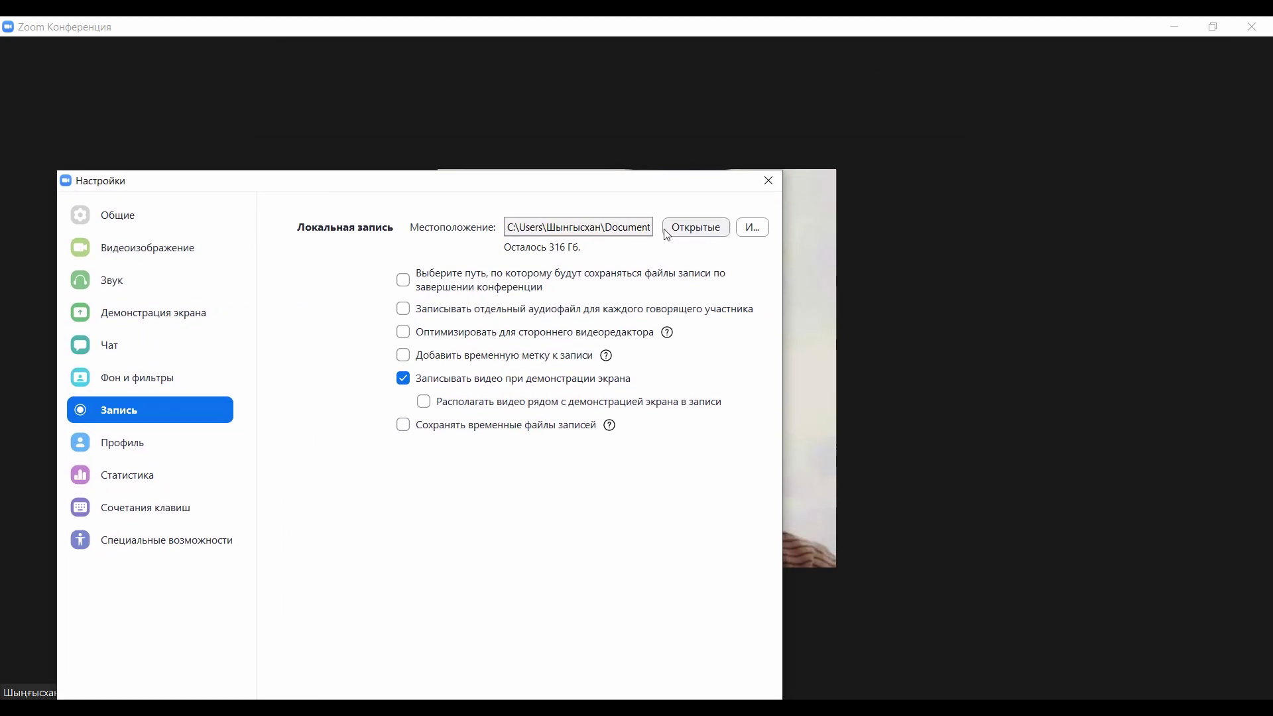
Step: Try changing the location for local recordings, and cancel without choosing another folder
click(751, 226)
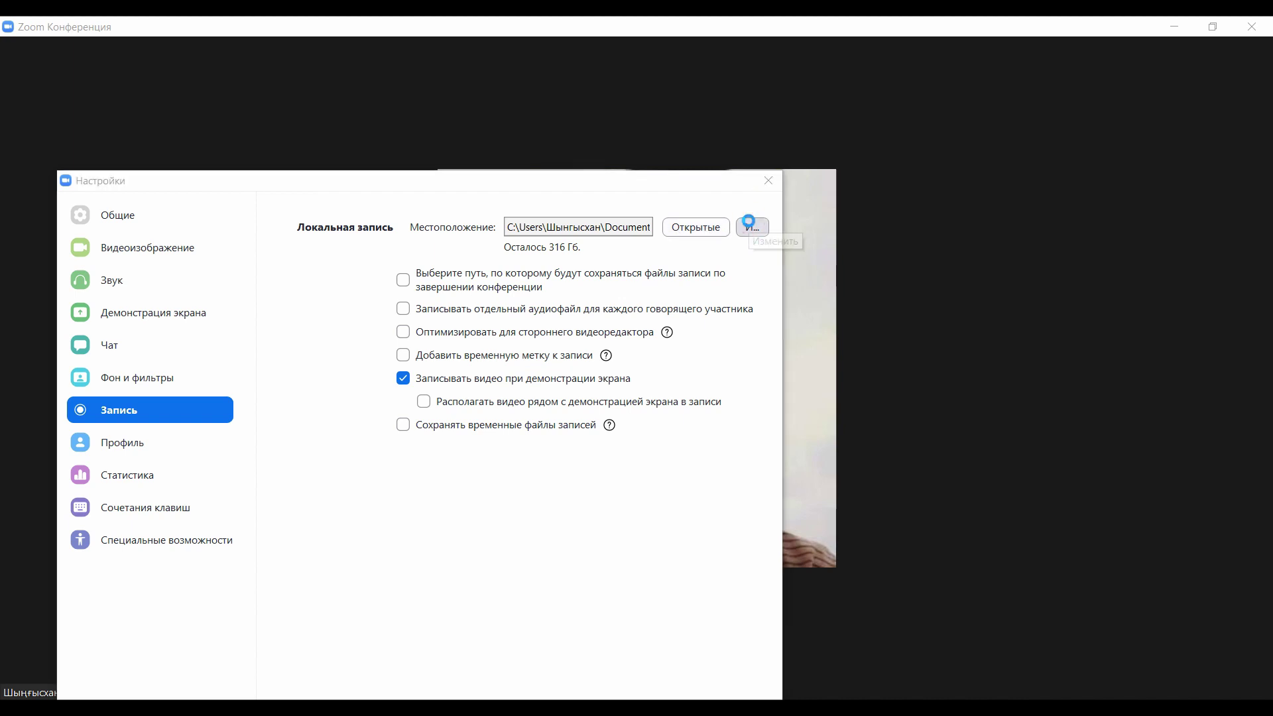
drag(681, 247, 659, 278)
click(724, 270)
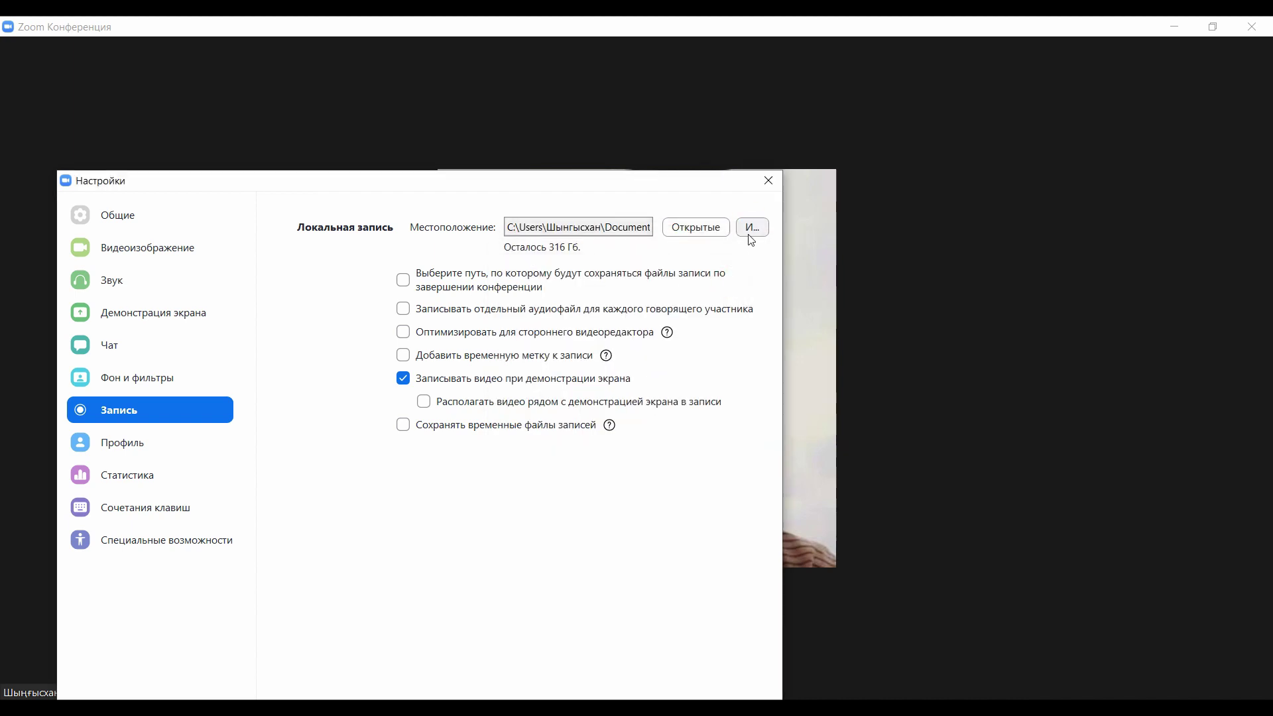
Step: Minimize the conference, close the settings, and open the conference's recording folder in the maximized Zoom documents window
drag(713, 183, 775, 171)
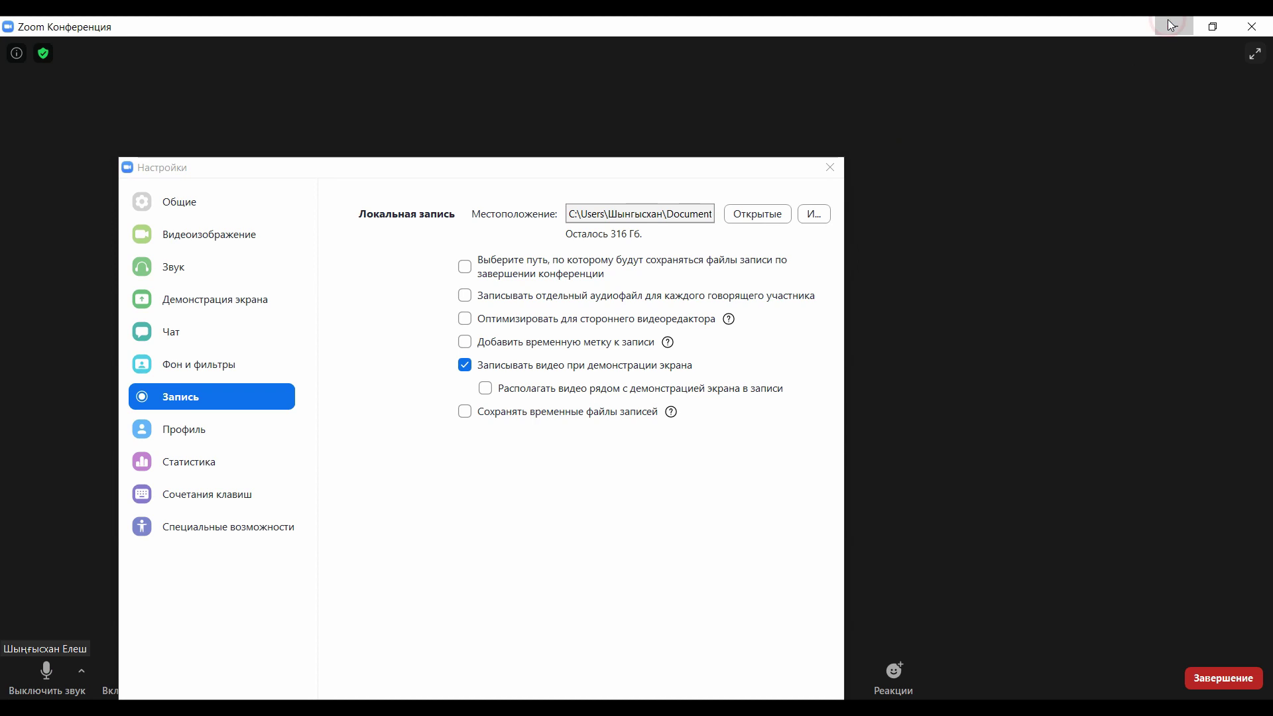
click(1172, 26)
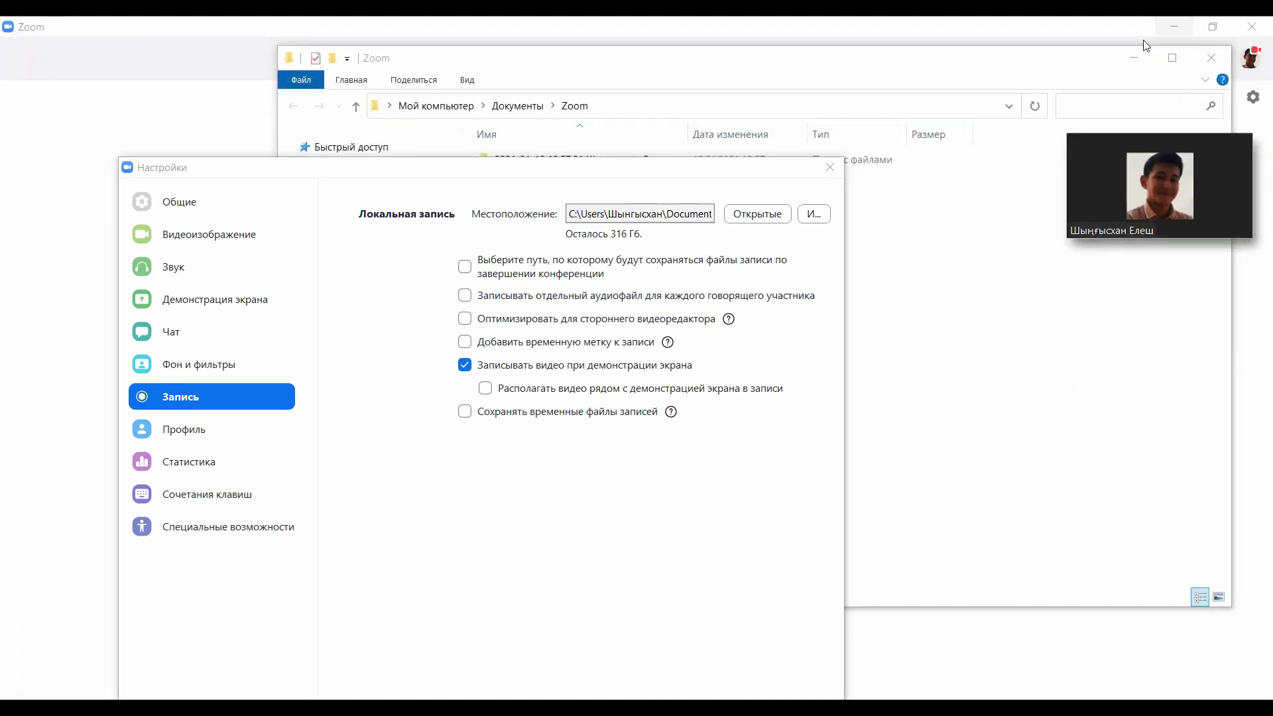
click(829, 167)
drag(882, 58, 817, 77)
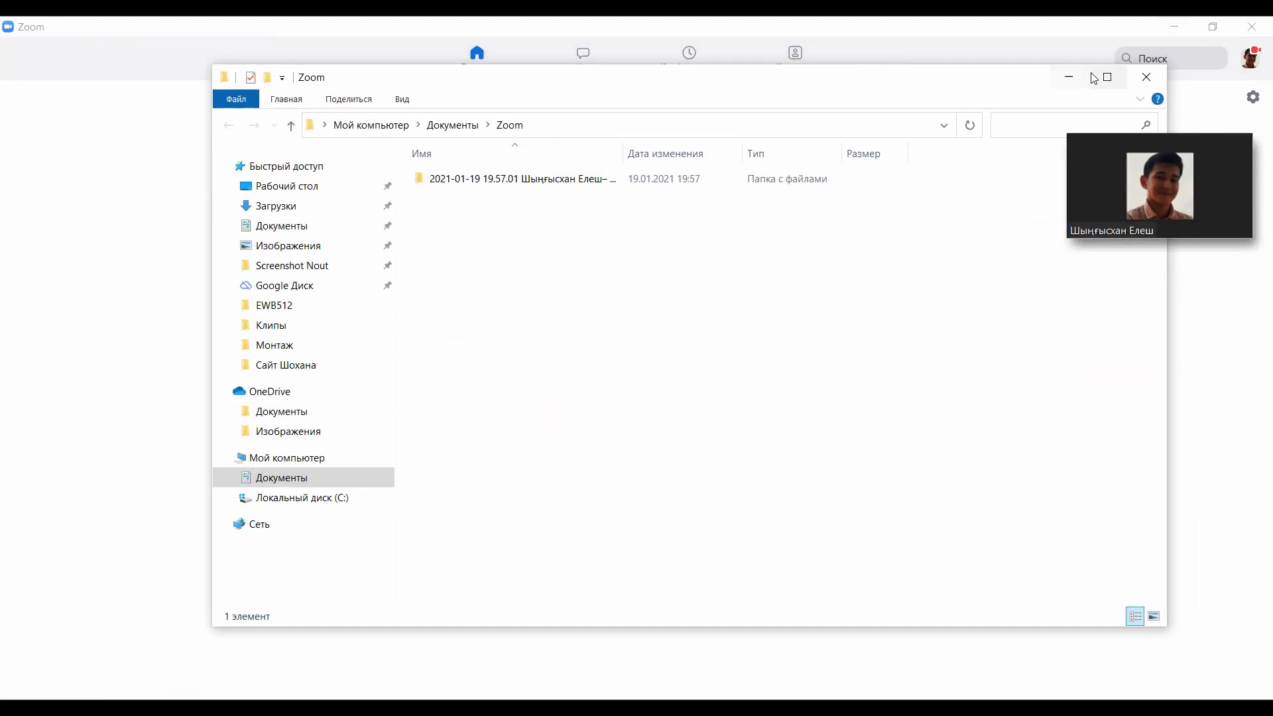
click(1107, 76)
double_click(492, 125)
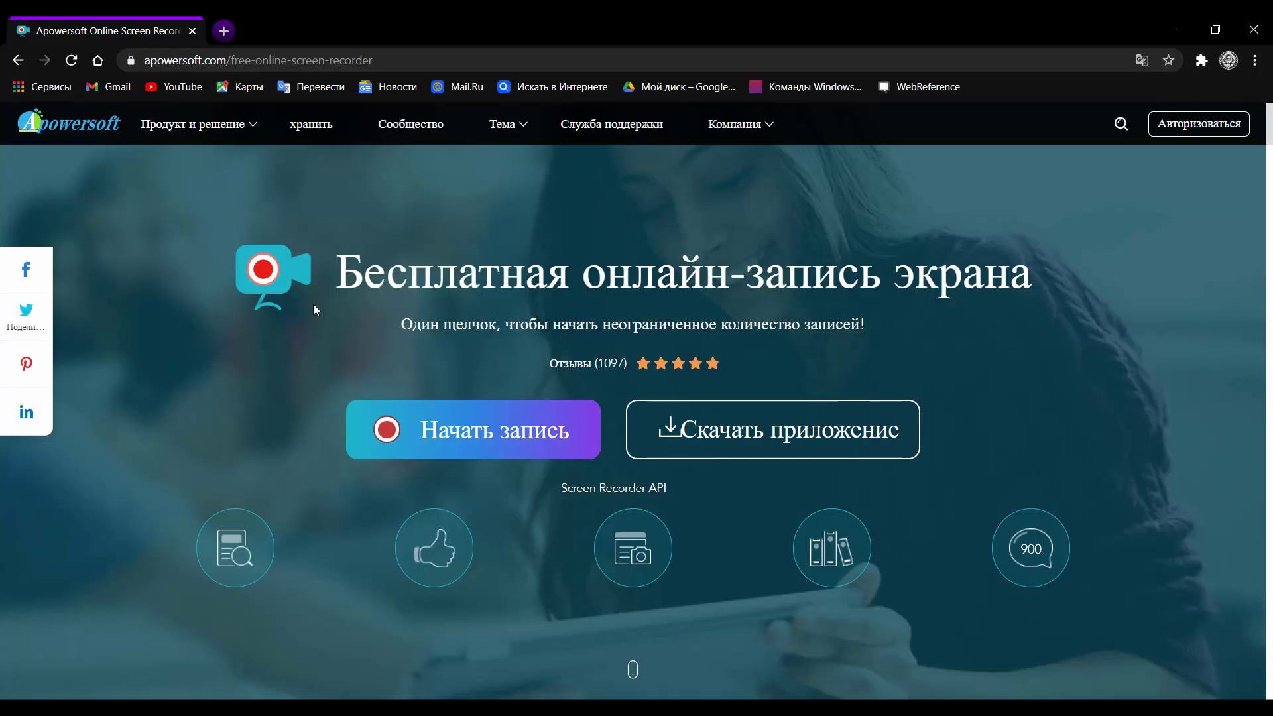
click(1180, 31)
drag(391, 174, 609, 471)
drag(455, 145, 611, 483)
key(alt+Tab)
drag(1033, 281, 311, 285)
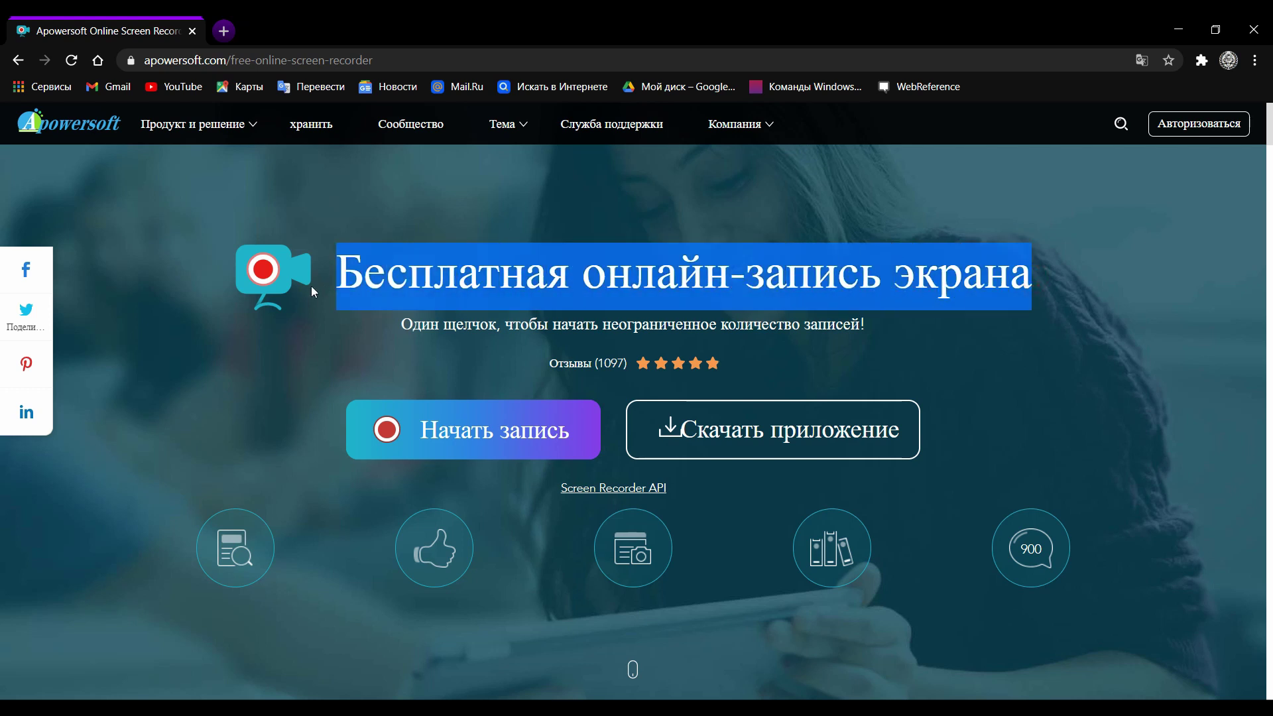
click(547, 210)
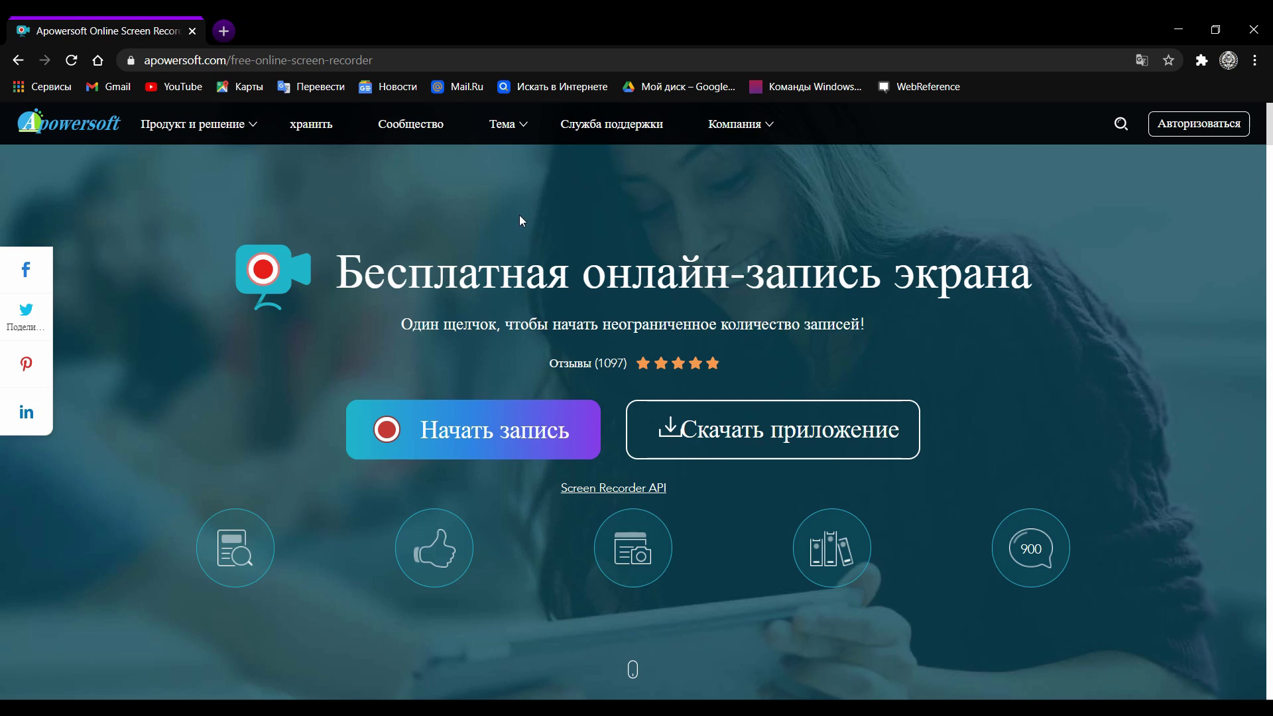
drag(342, 266, 1077, 277)
click(665, 218)
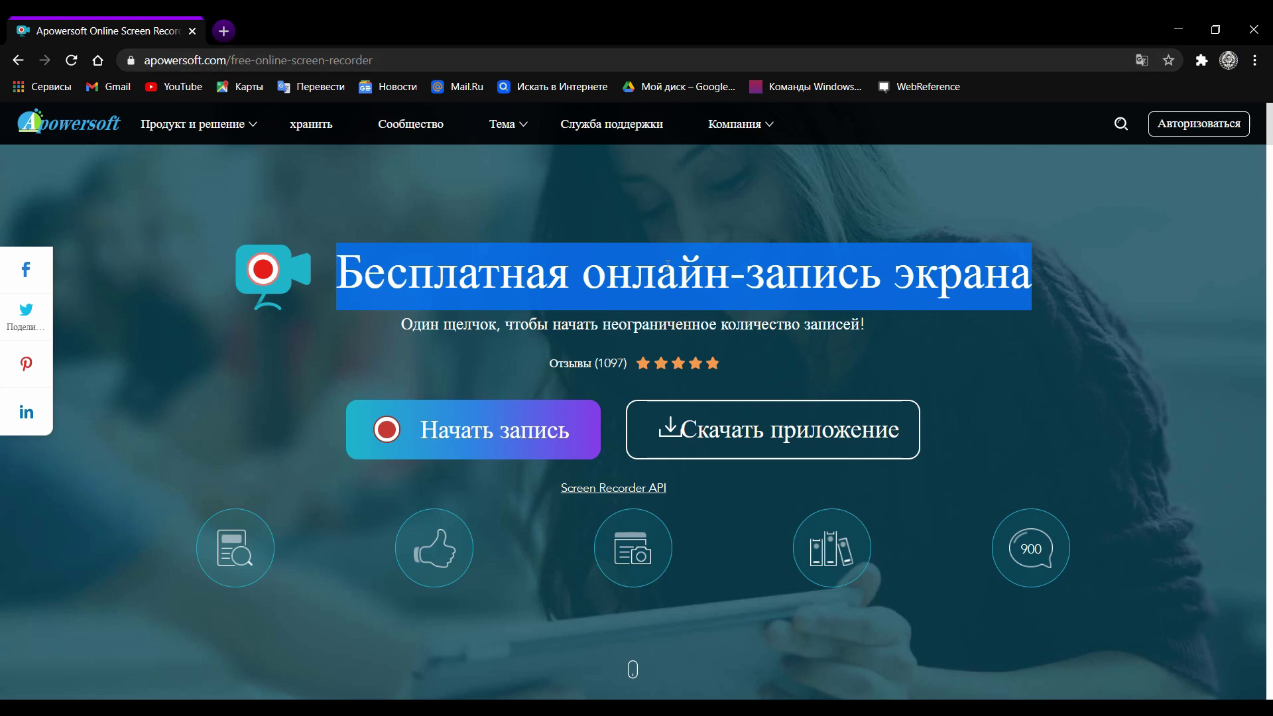
click(684, 231)
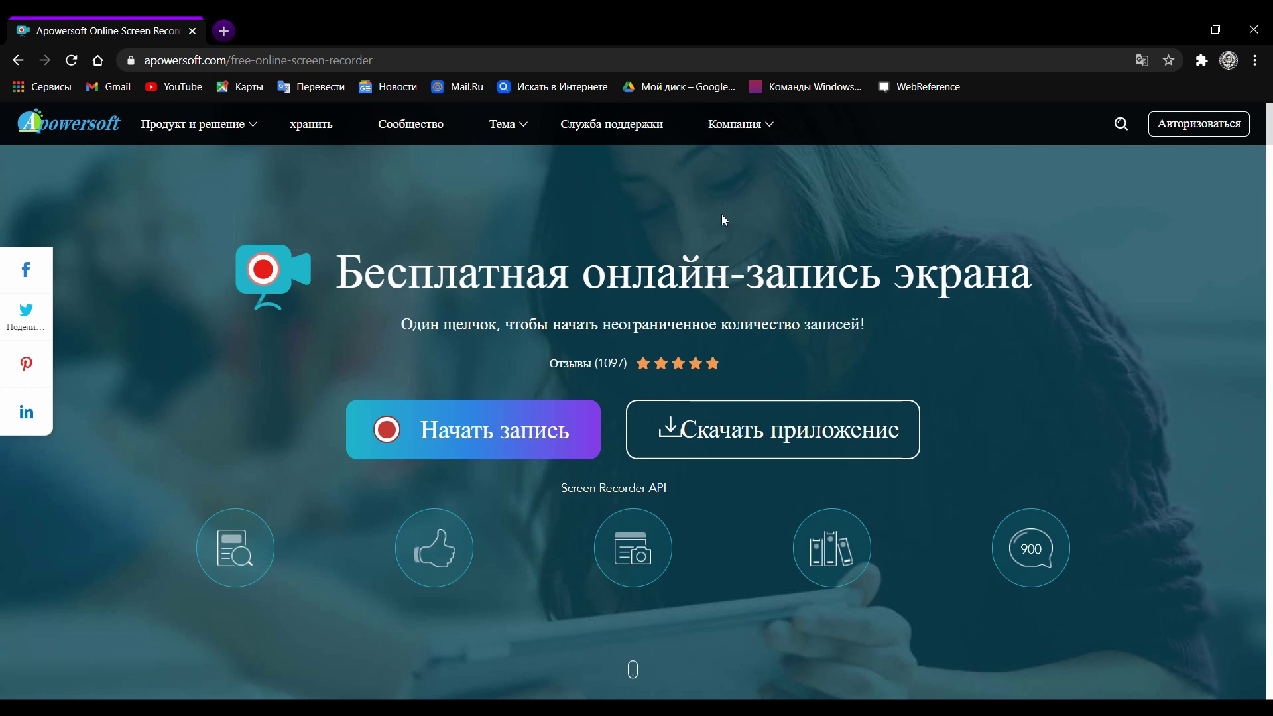
Step: Launch the online screen recorder from its web page, minimize the browser, and set the capture area to full screen
click(519, 416)
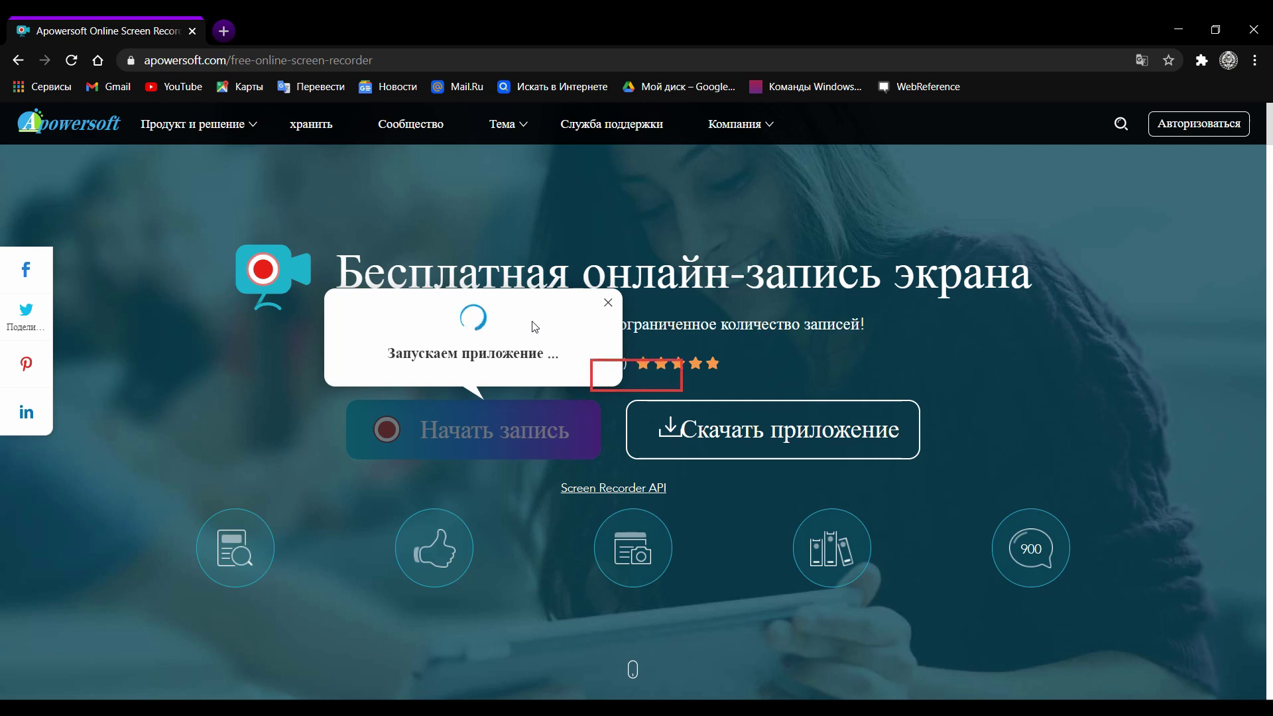
click(1178, 29)
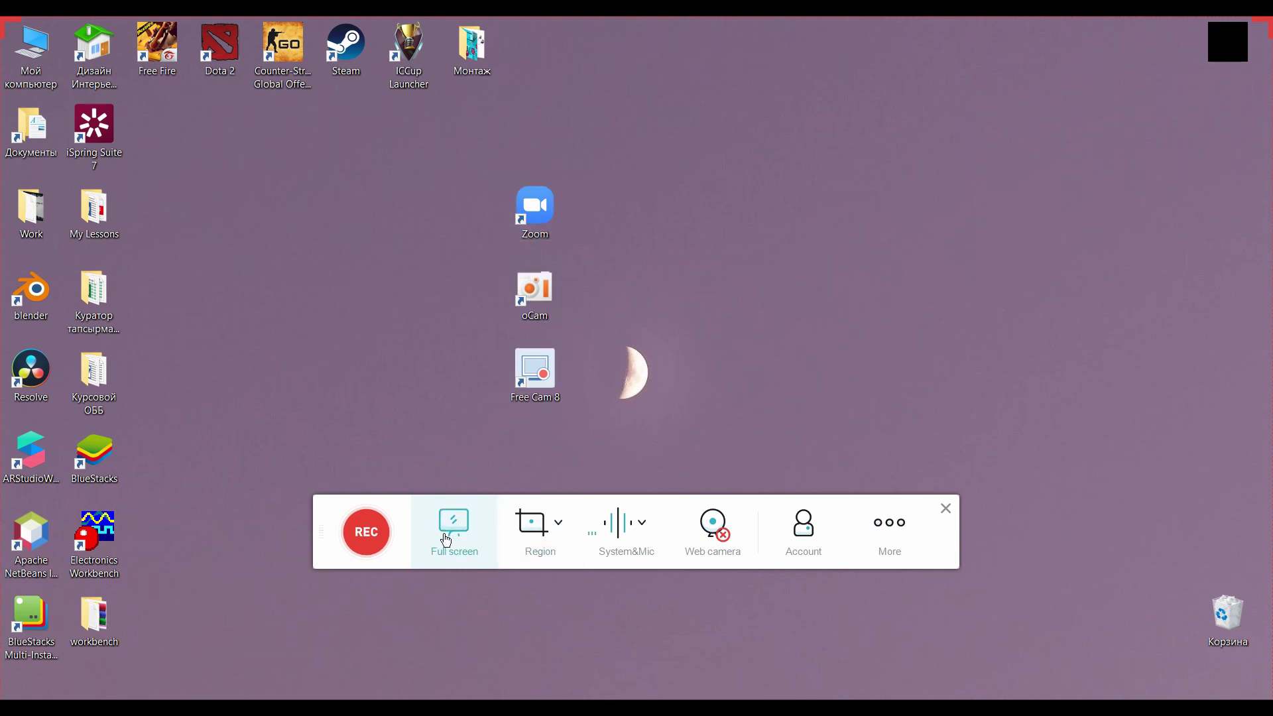
key(F9)
mouse_move(5, 20)
mouse_down()
mouse_move(233, 186)
mouse_move(327, 163)
mouse_move(276, 146)
mouse_move(239, 189)
mouse_move(4, 33)
mouse_move(3, 18)
mouse_up()
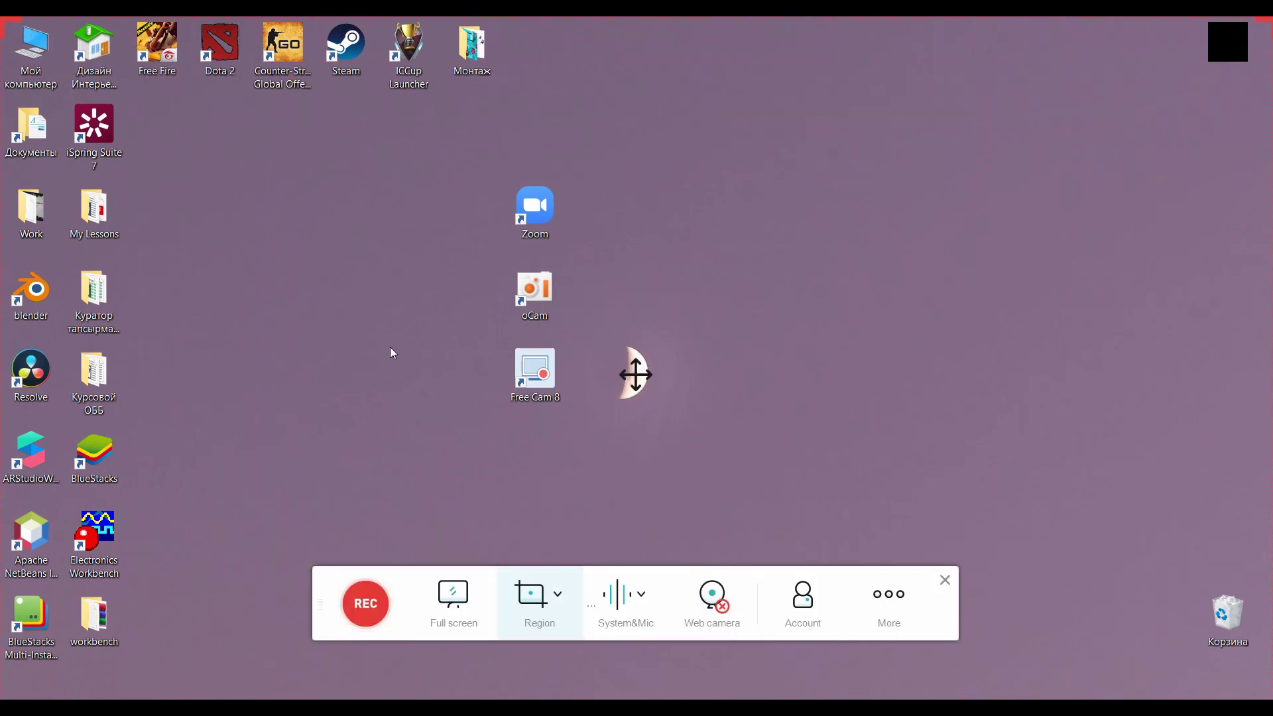
click(467, 605)
Step: Set the recording region to 480x360 and move it over the Zoom, oCam and Free Cam 8 desktop icons
click(494, 523)
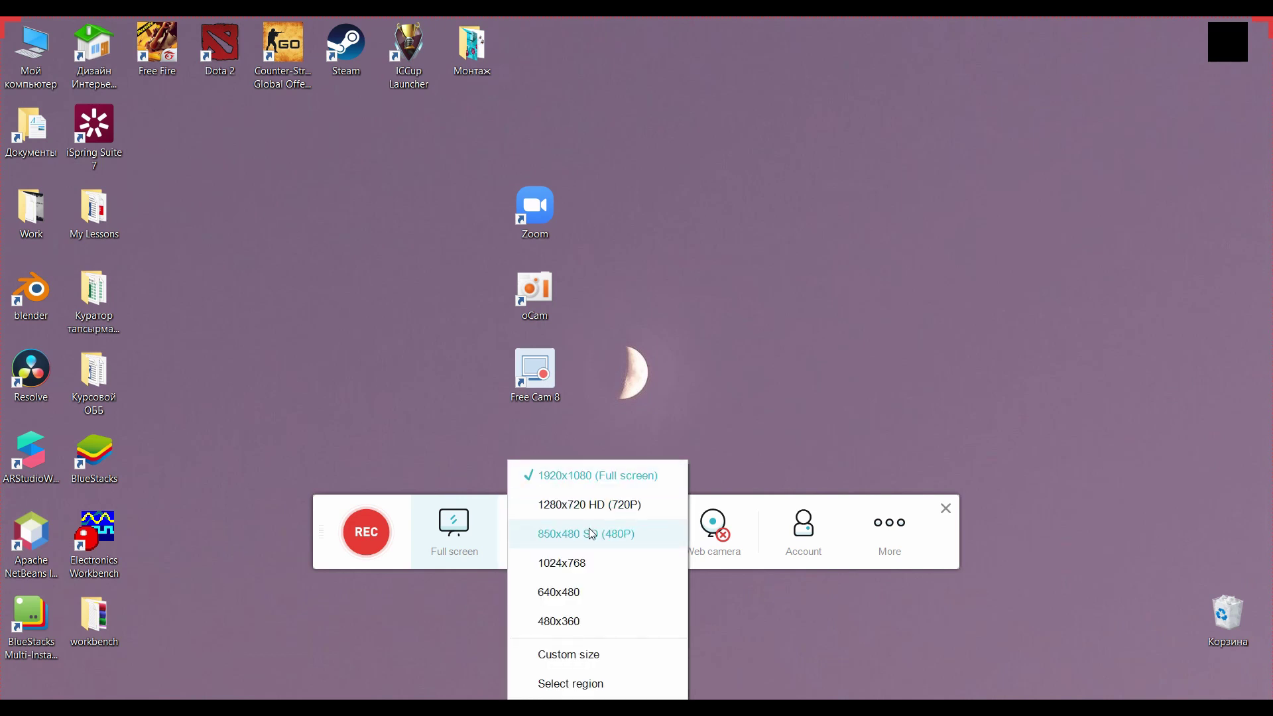
click(618, 621)
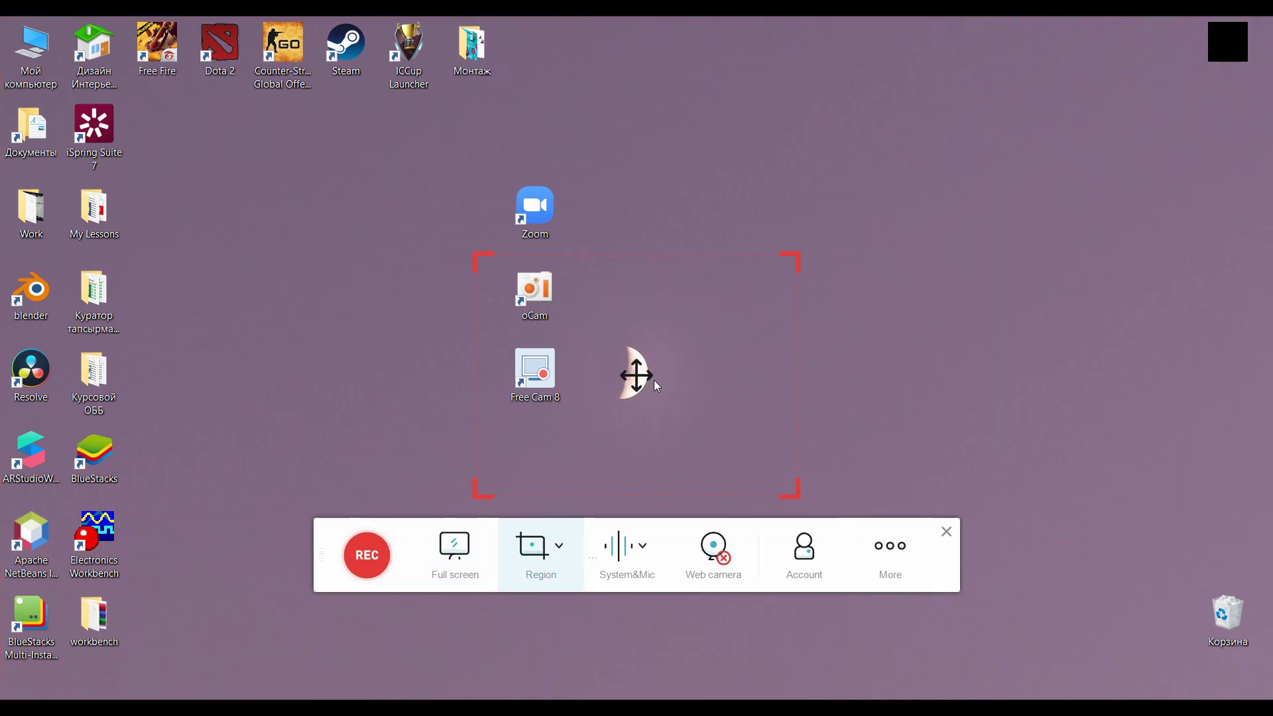
drag(658, 383, 585, 306)
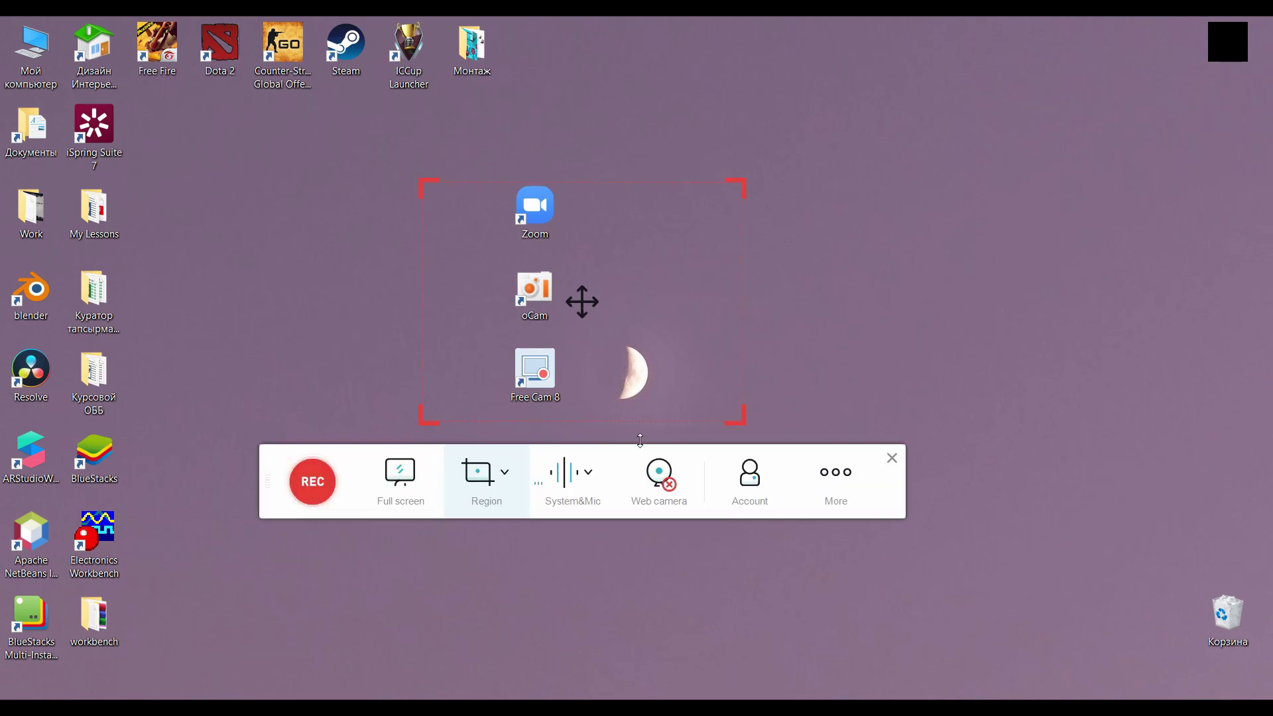
Step: Review the sound source choices without changing them, and turn the web camera overlay on and off again
click(588, 474)
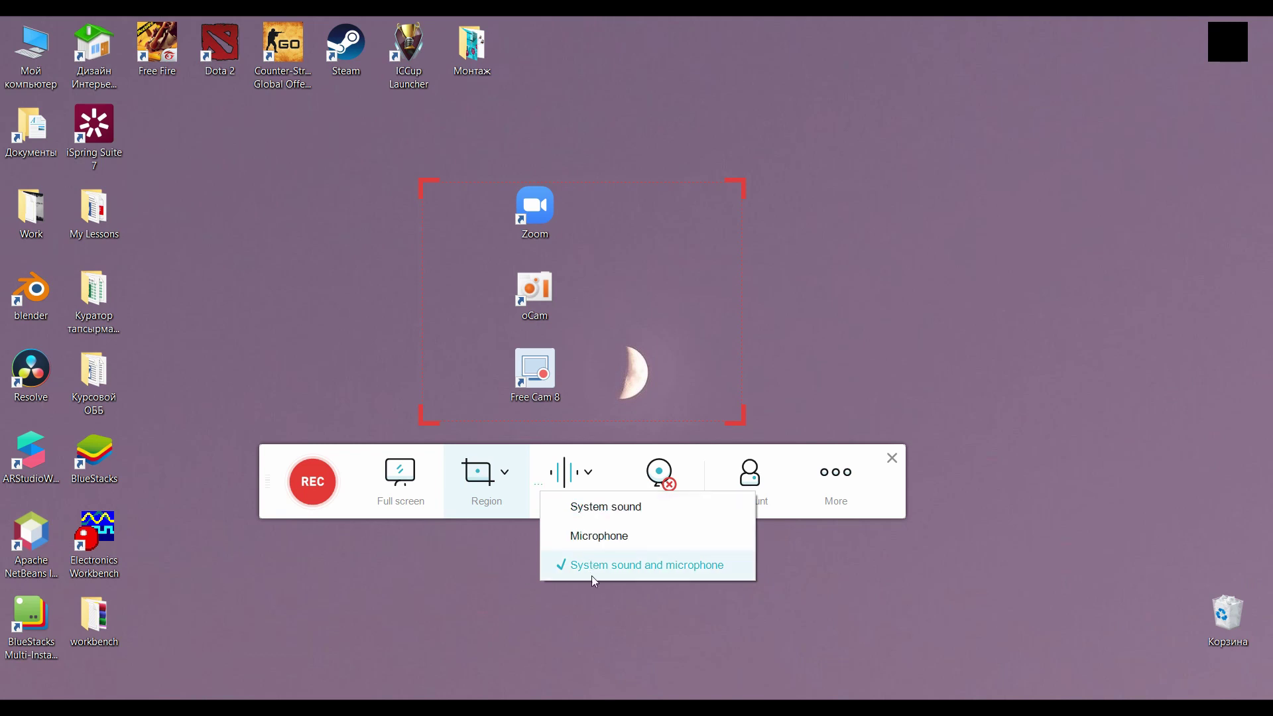
click(539, 547)
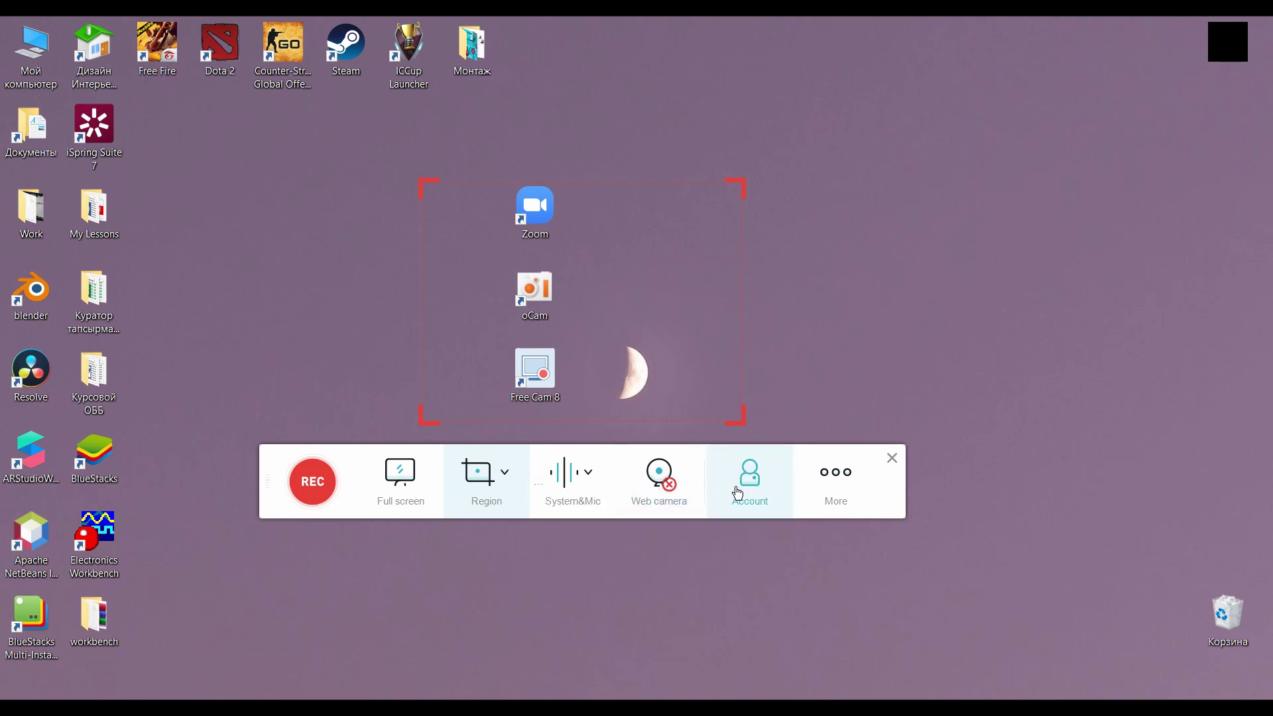
click(671, 494)
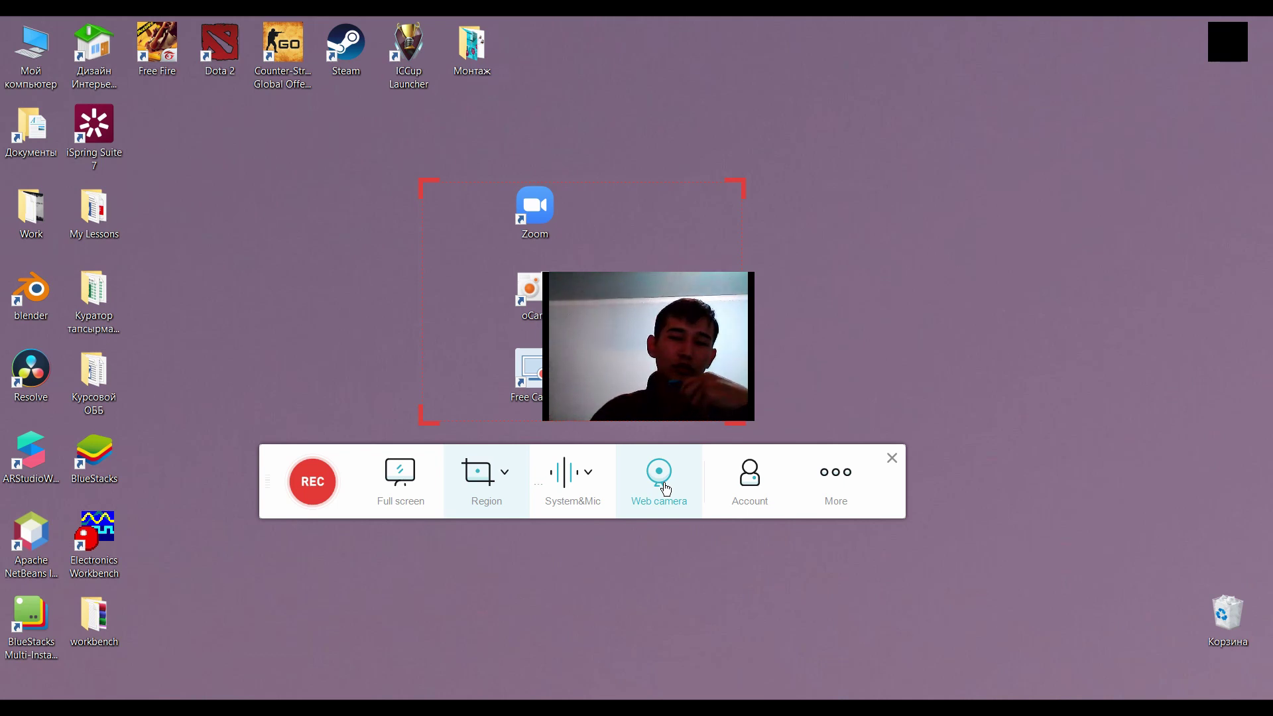
click(665, 488)
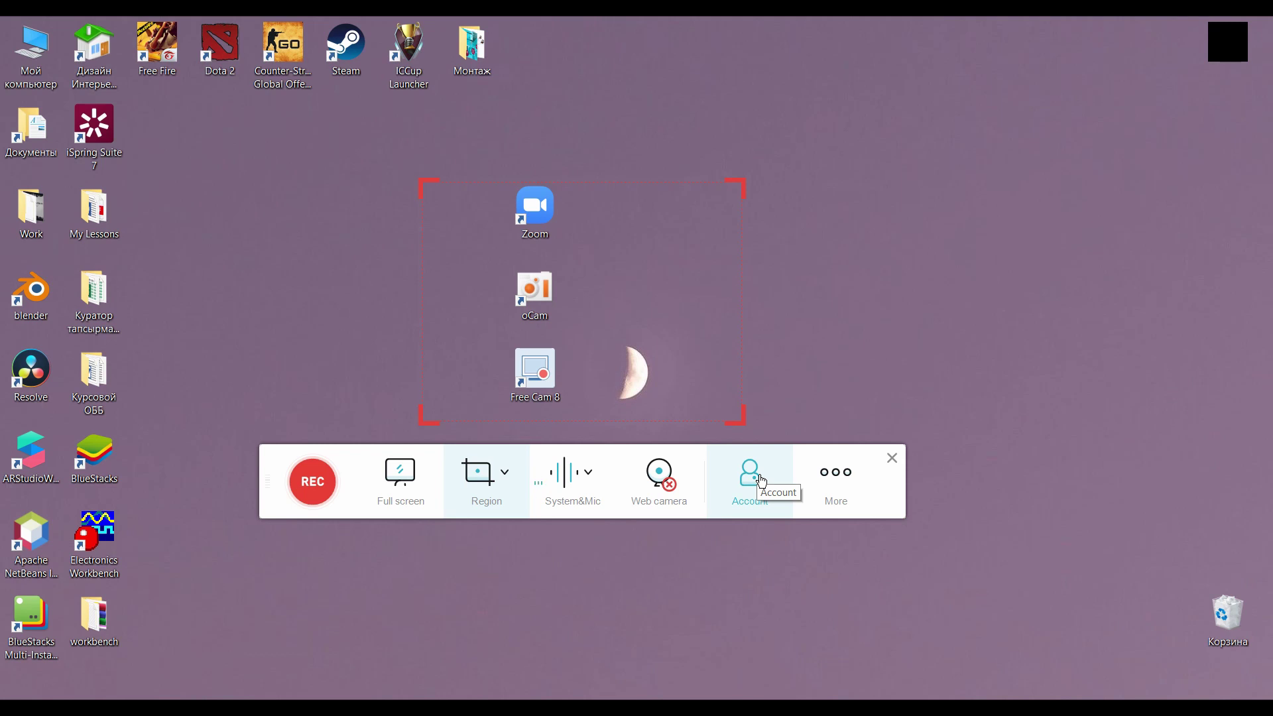
Step: Open the recorder's settings and examine the general and recording options, including the key choices for the Start recording shortcut
click(833, 484)
click(844, 509)
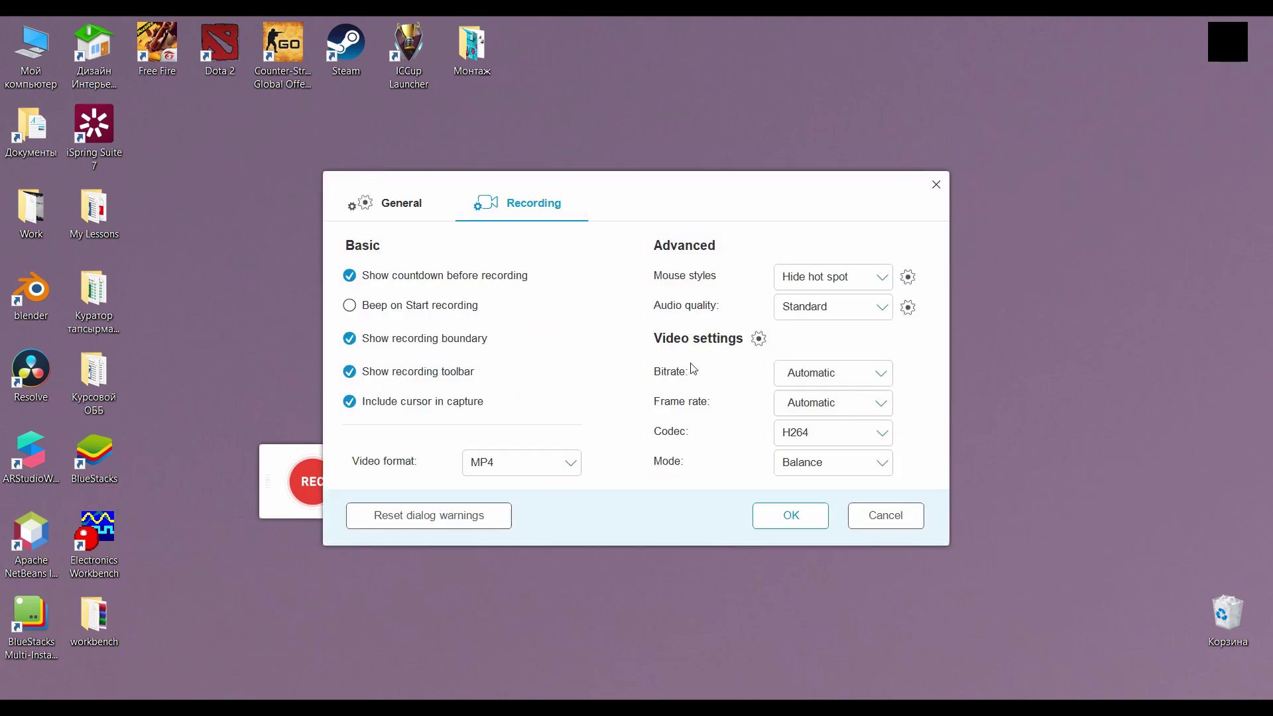
click(390, 201)
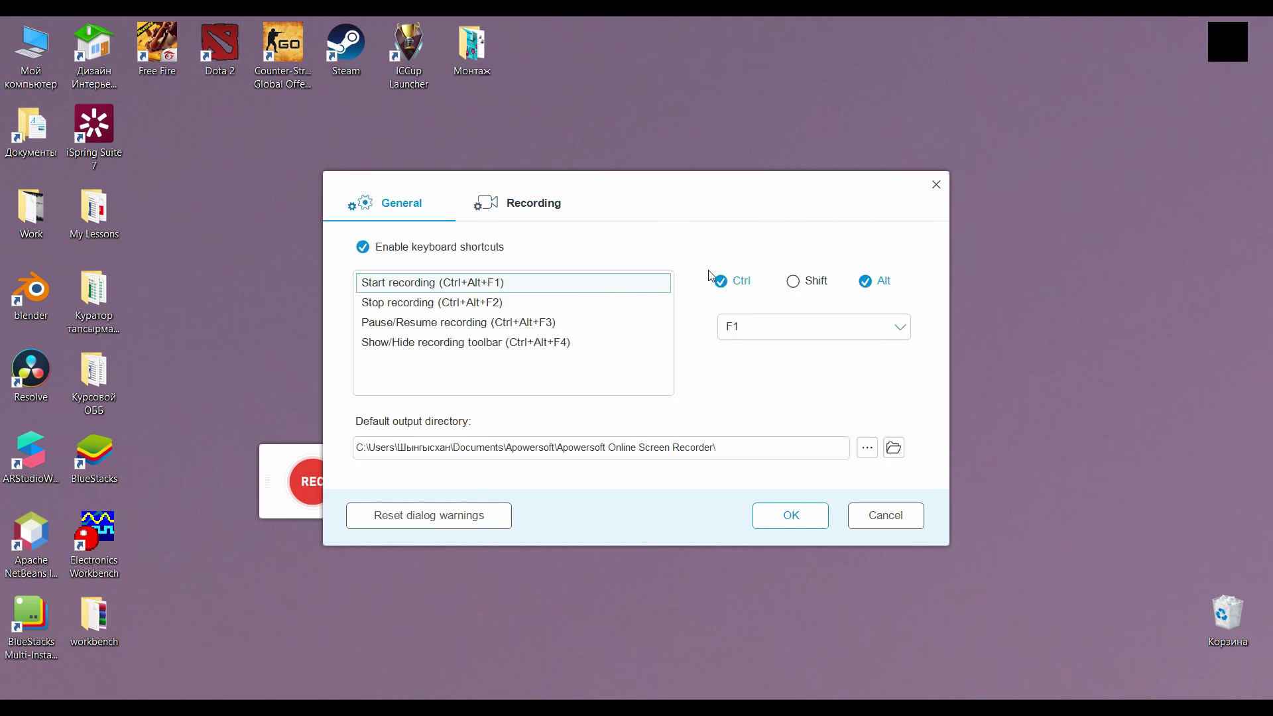
click(521, 203)
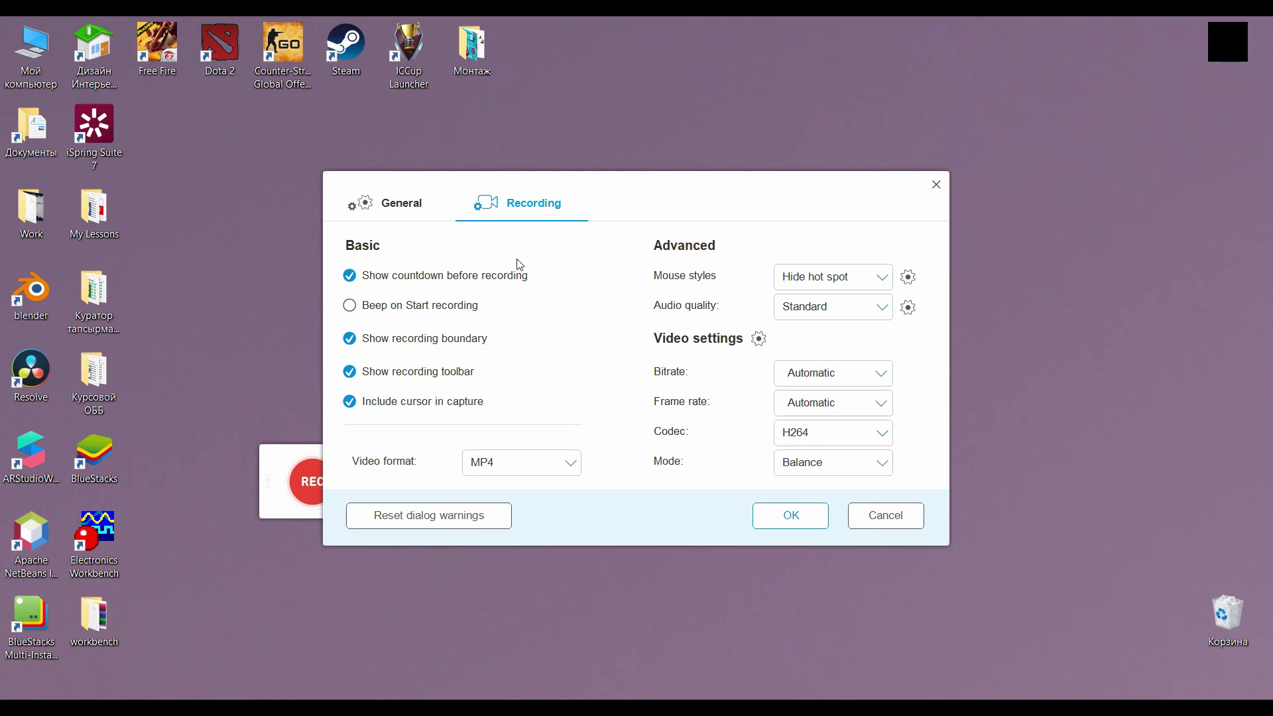
click(443, 211)
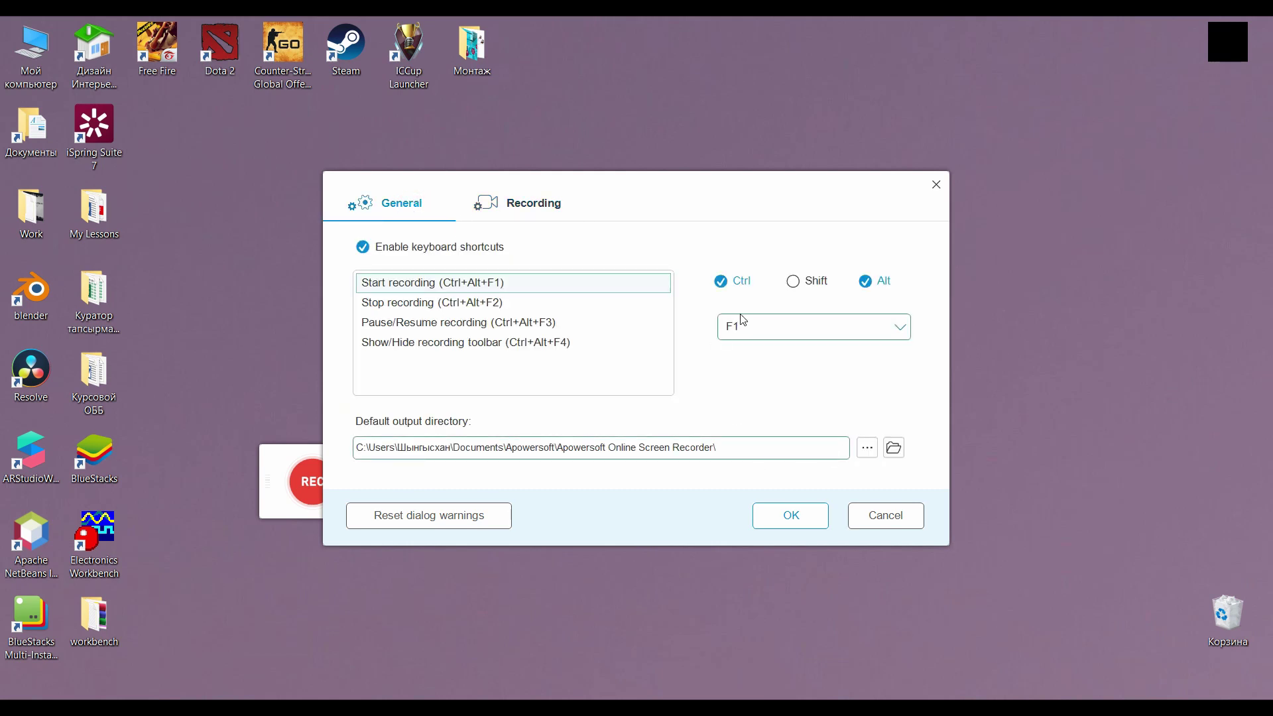
click(900, 326)
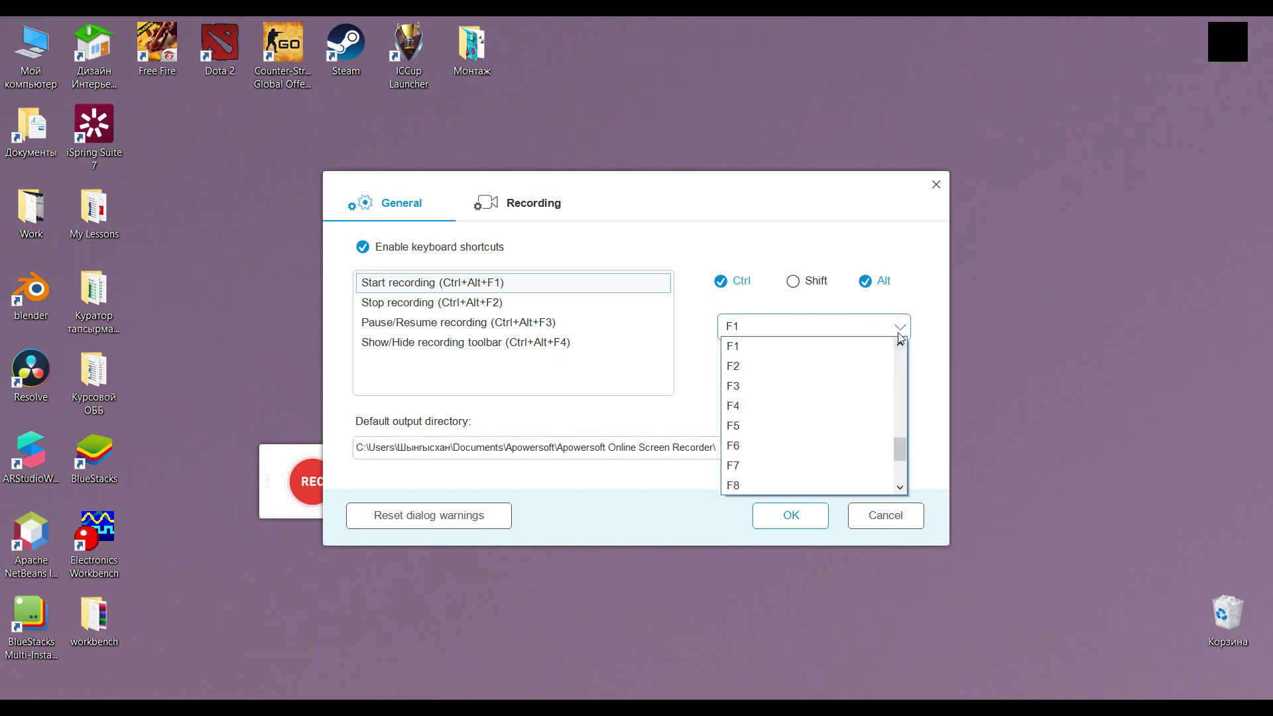
click(875, 326)
Step: Look through the available video formats in the recording settings, keep MP4, and confirm the settings
click(531, 203)
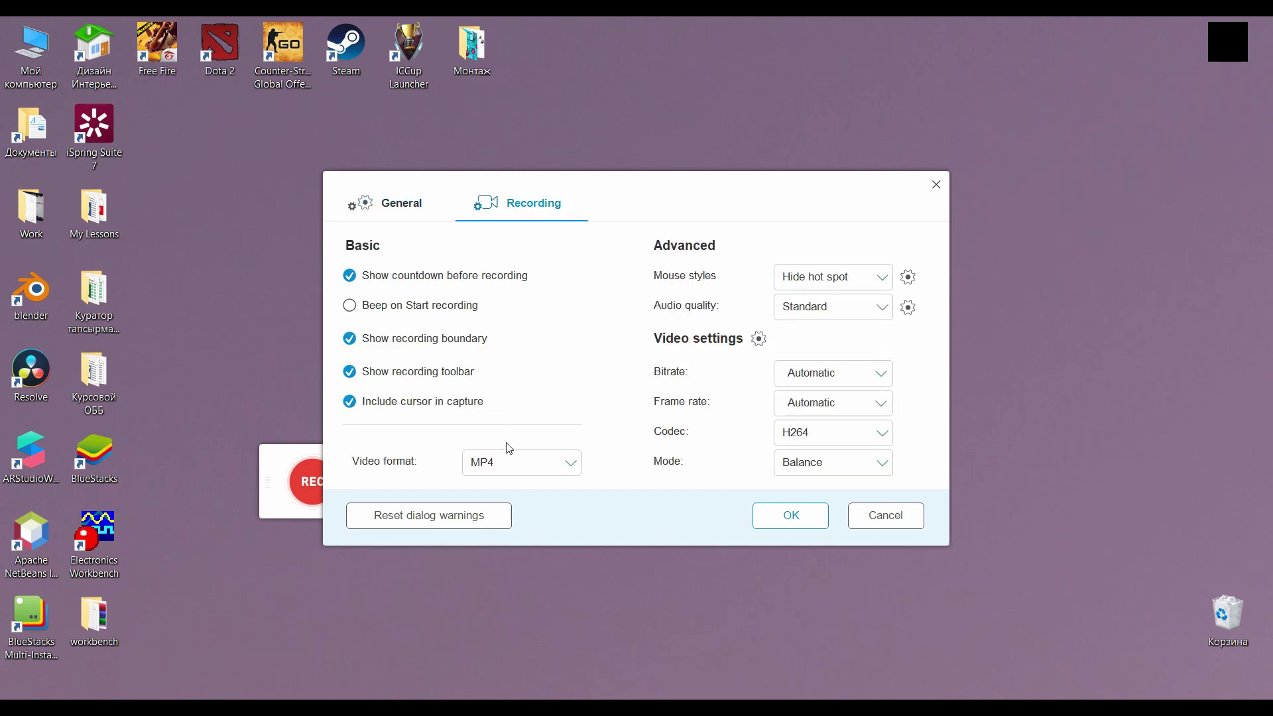
click(537, 463)
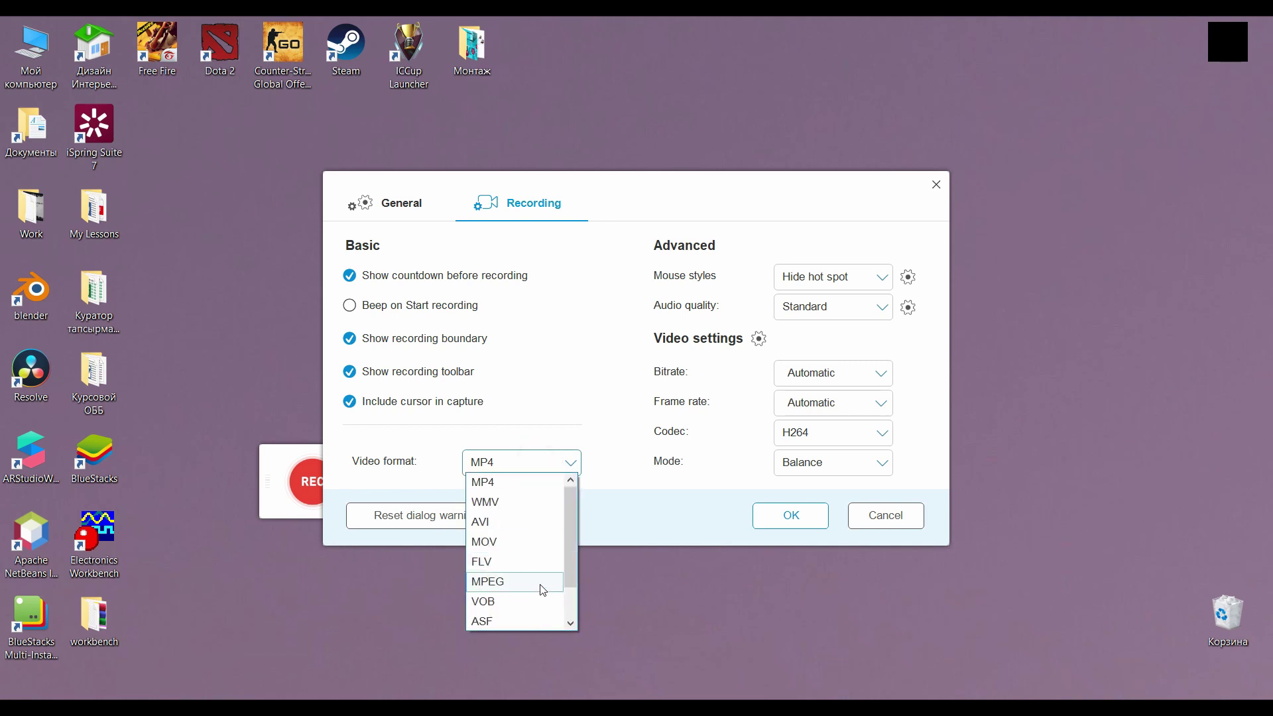
click(570, 552)
mouse_move(574, 562)
mouse_down()
mouse_move(574, 587)
mouse_move(574, 560)
mouse_up()
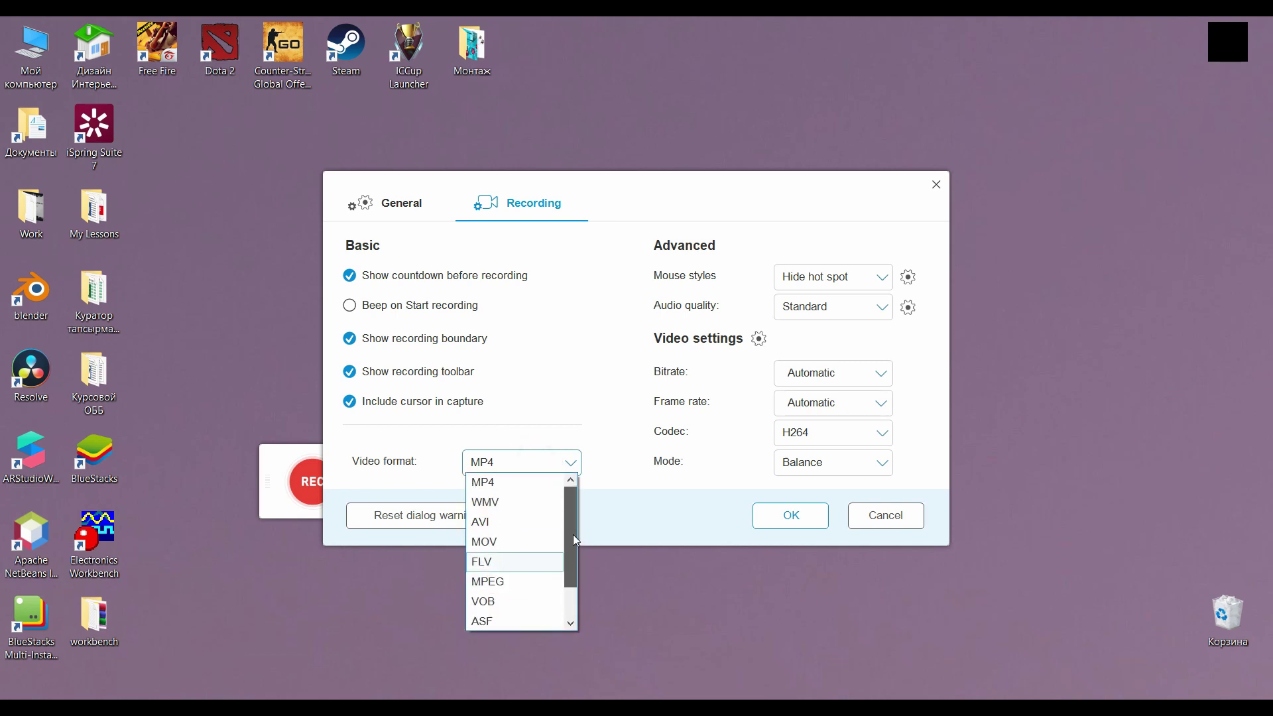
click(571, 462)
click(571, 462)
click(571, 462)
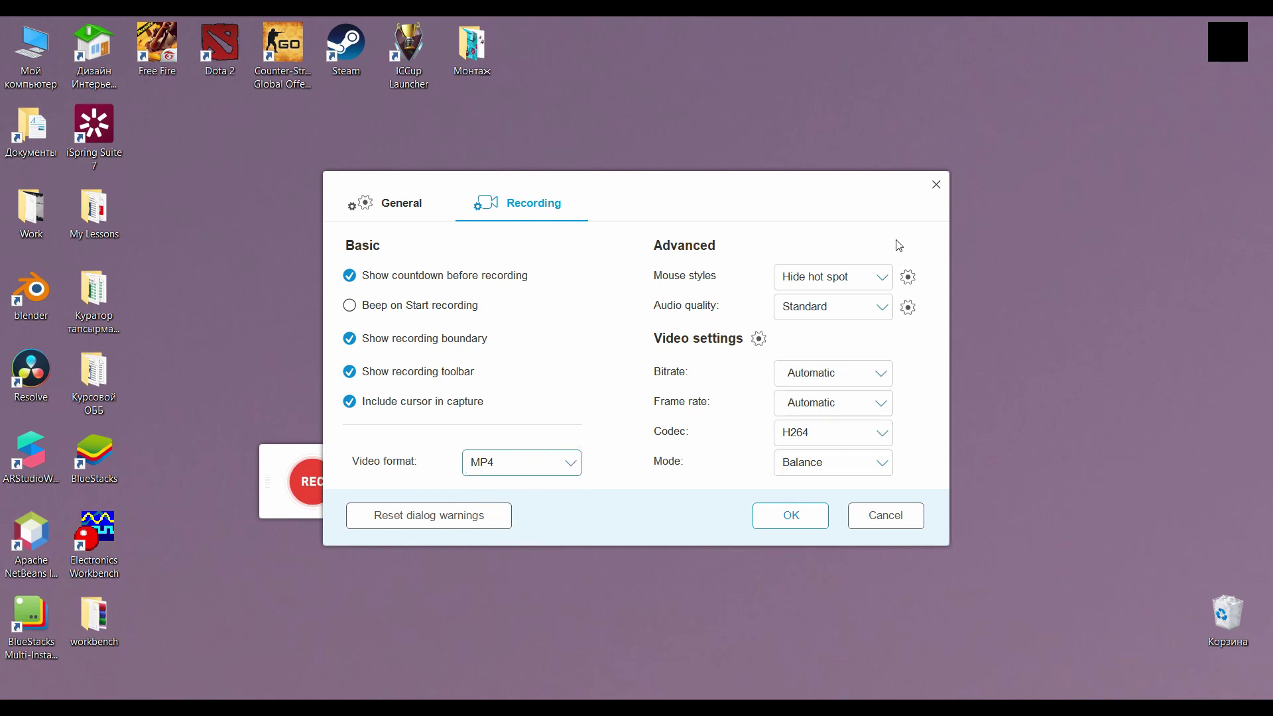
click(773, 517)
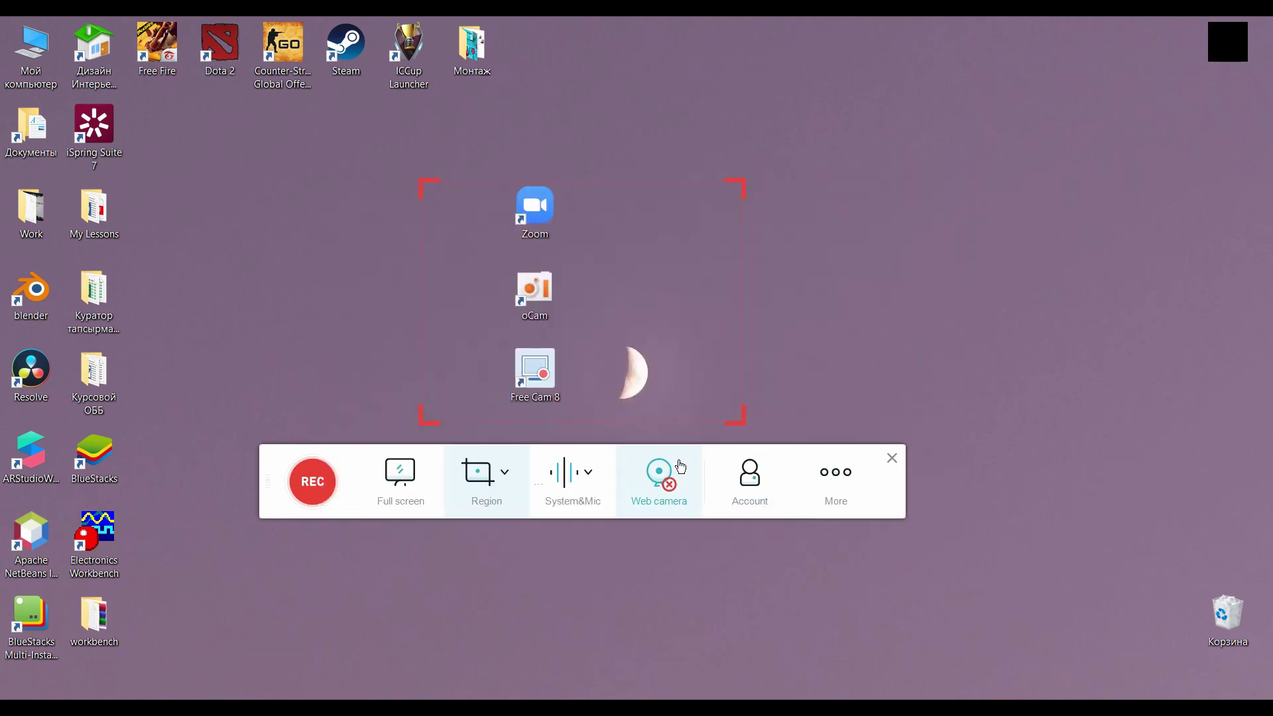
Step: Start recording the selected region and refresh the desktop twice while it records
click(311, 482)
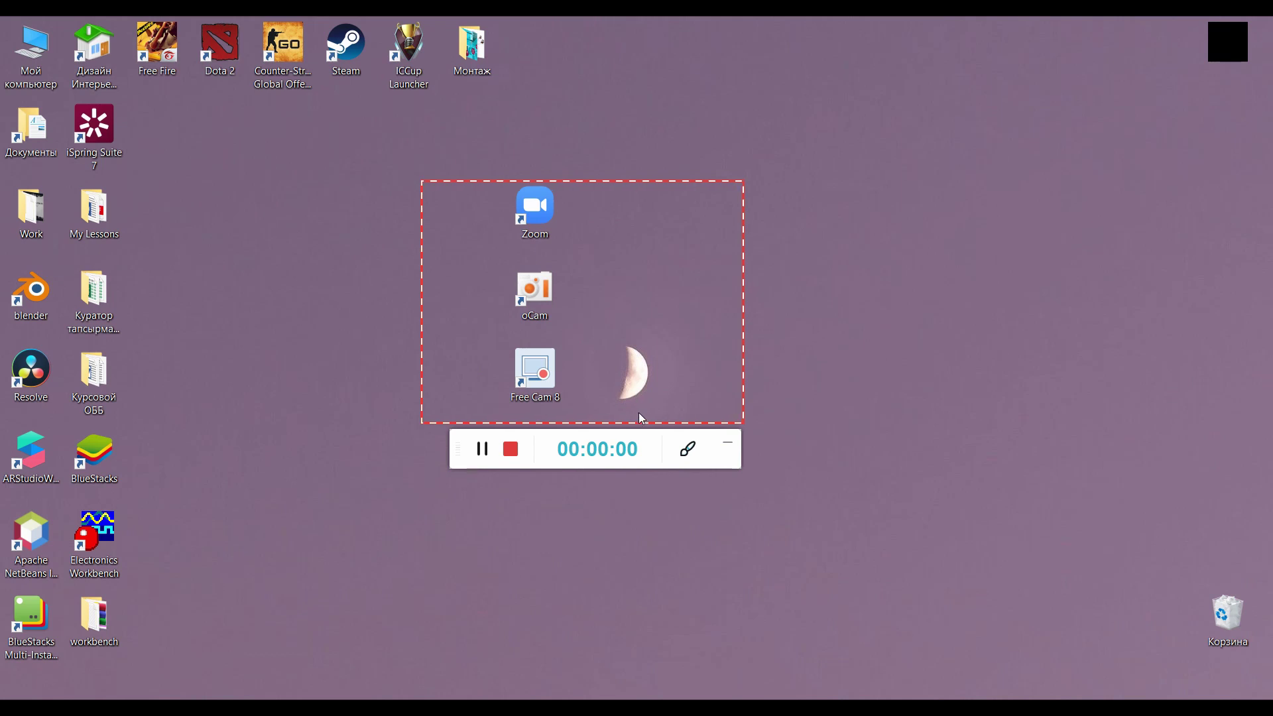
right_click(576, 214)
click(602, 262)
right_click(596, 212)
click(626, 261)
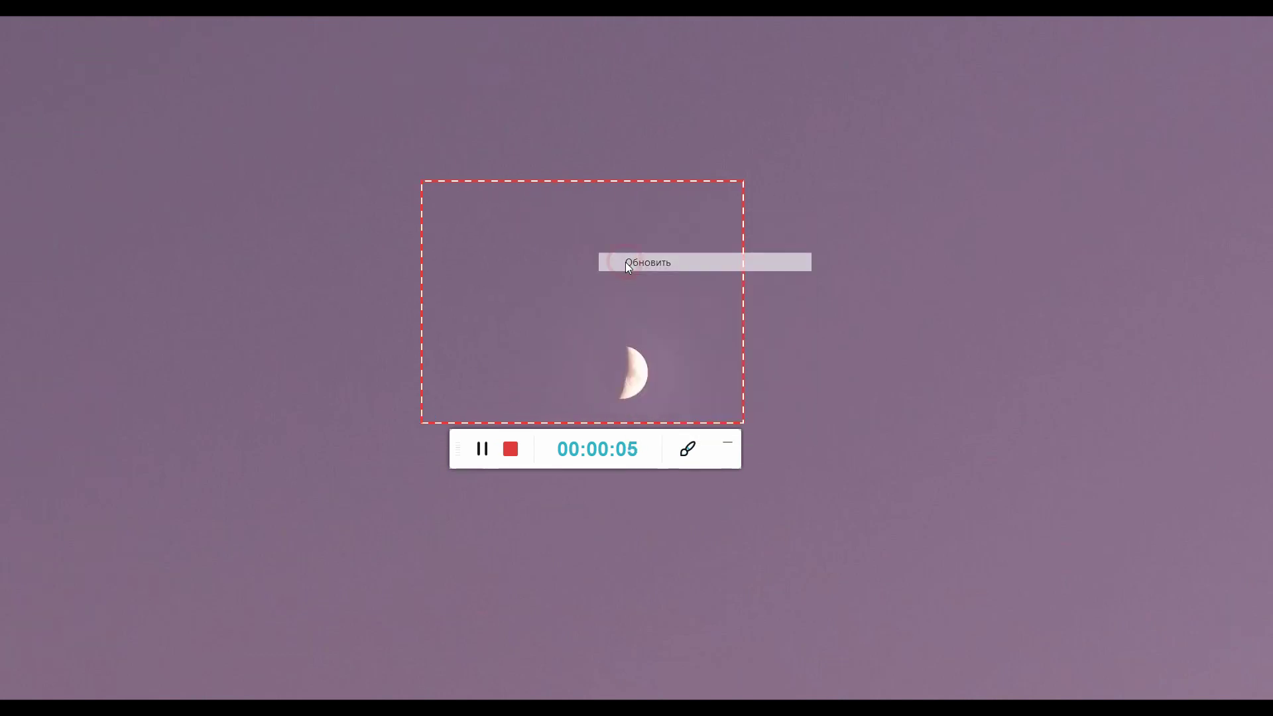
Step: Open the drawing tools, view the color dialog without choosing, and draw a red rectangle, lines and an arrow inside the recorded region
click(688, 448)
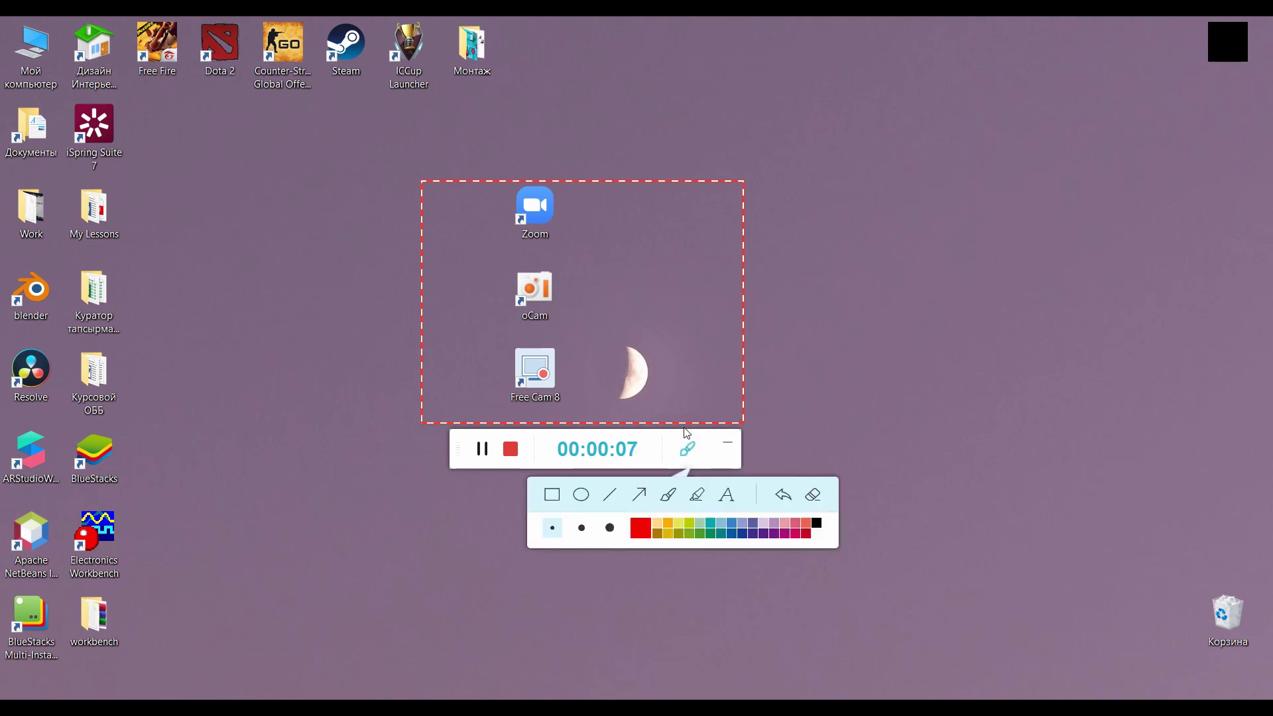
click(688, 448)
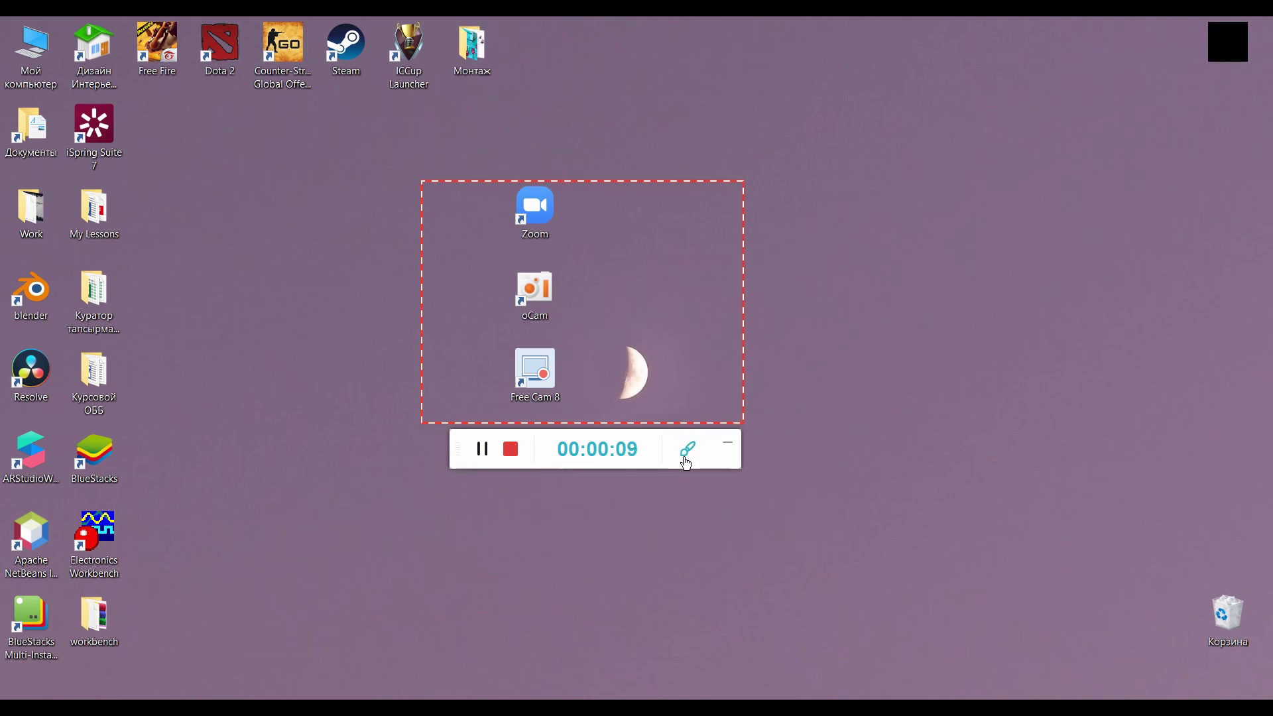
click(686, 454)
click(640, 528)
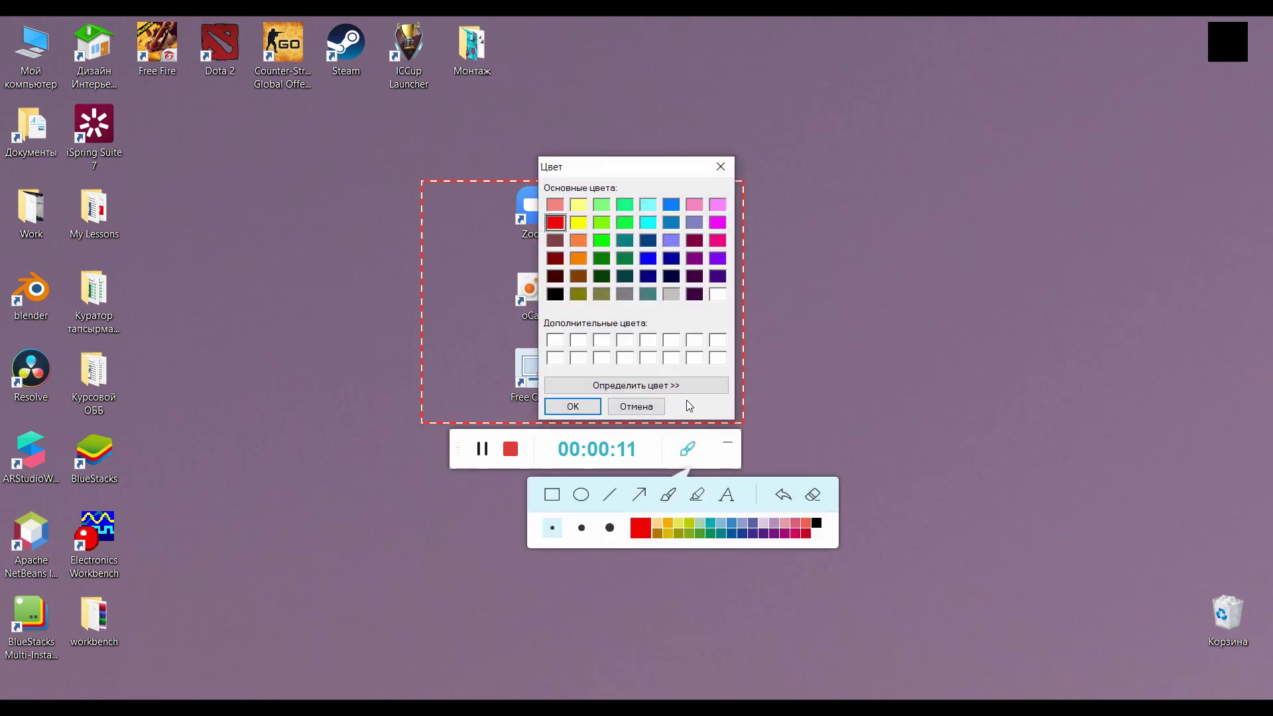
drag(625, 178, 617, 217)
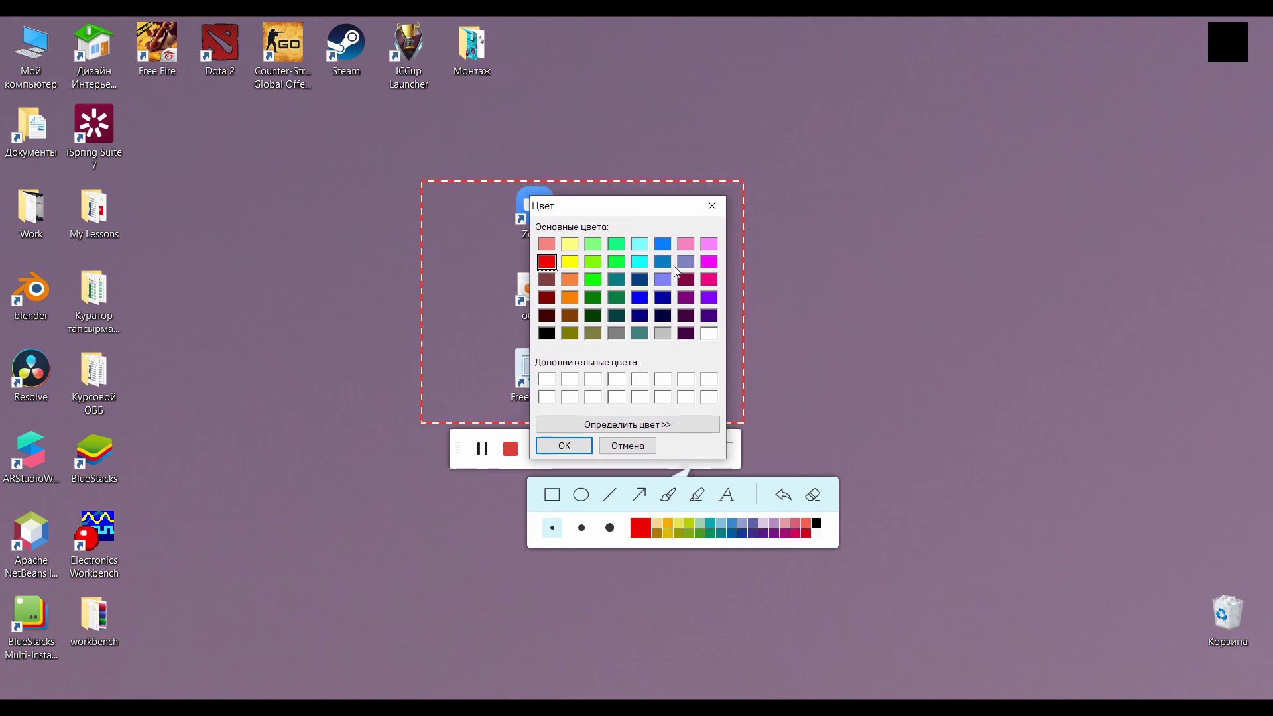
click(712, 206)
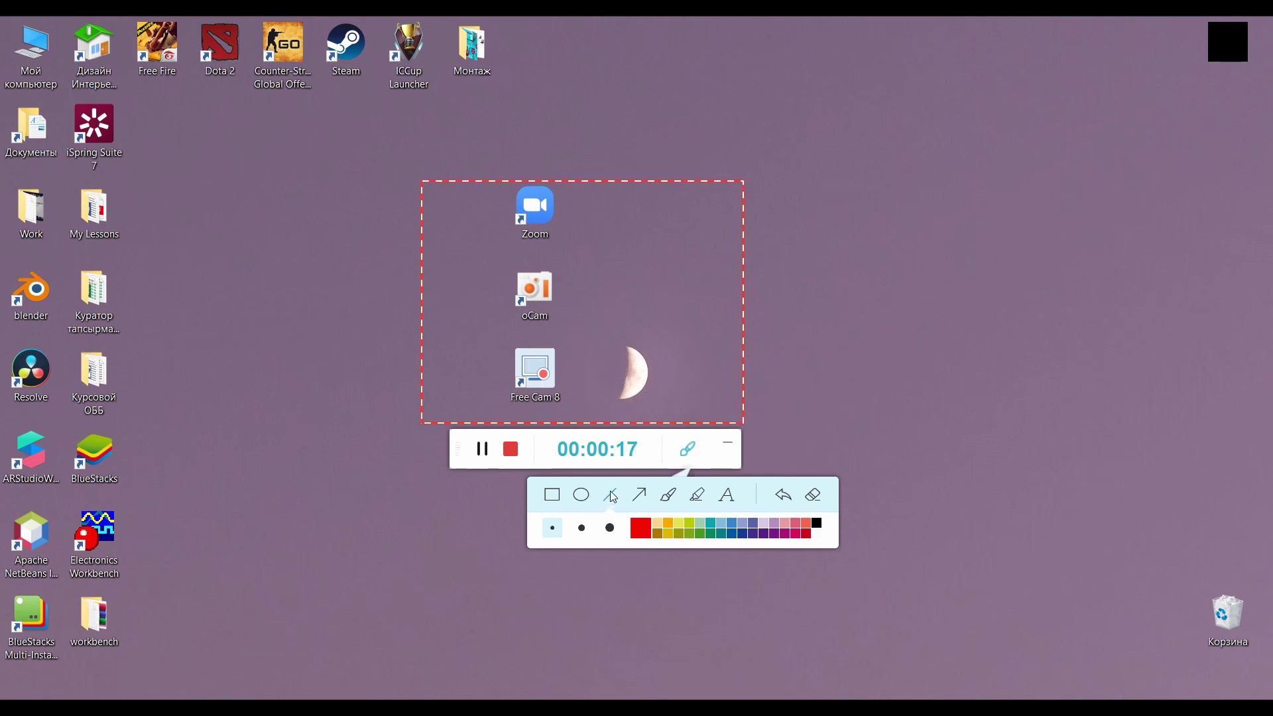
drag(633, 304, 666, 315)
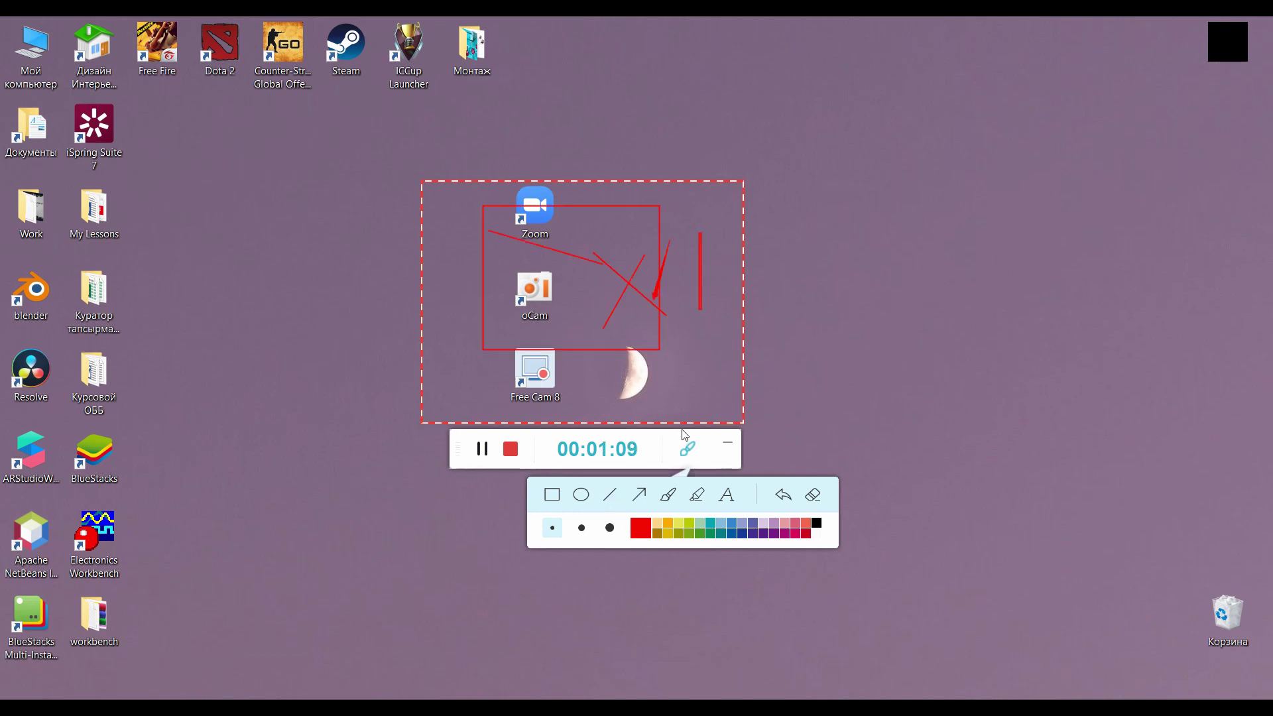
Step: Choose orange as the drawing color, dismiss the color dialog, and shift the red rectangle slightly to the right
click(667, 523)
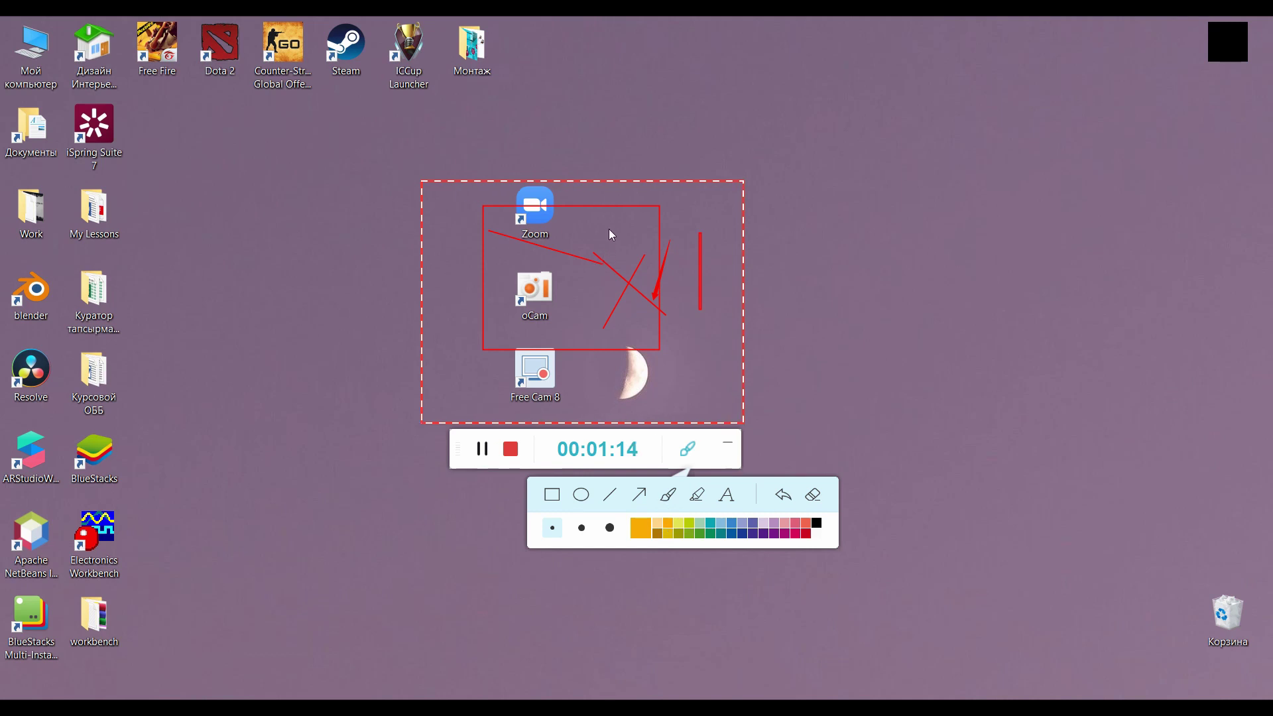
click(640, 528)
click(721, 166)
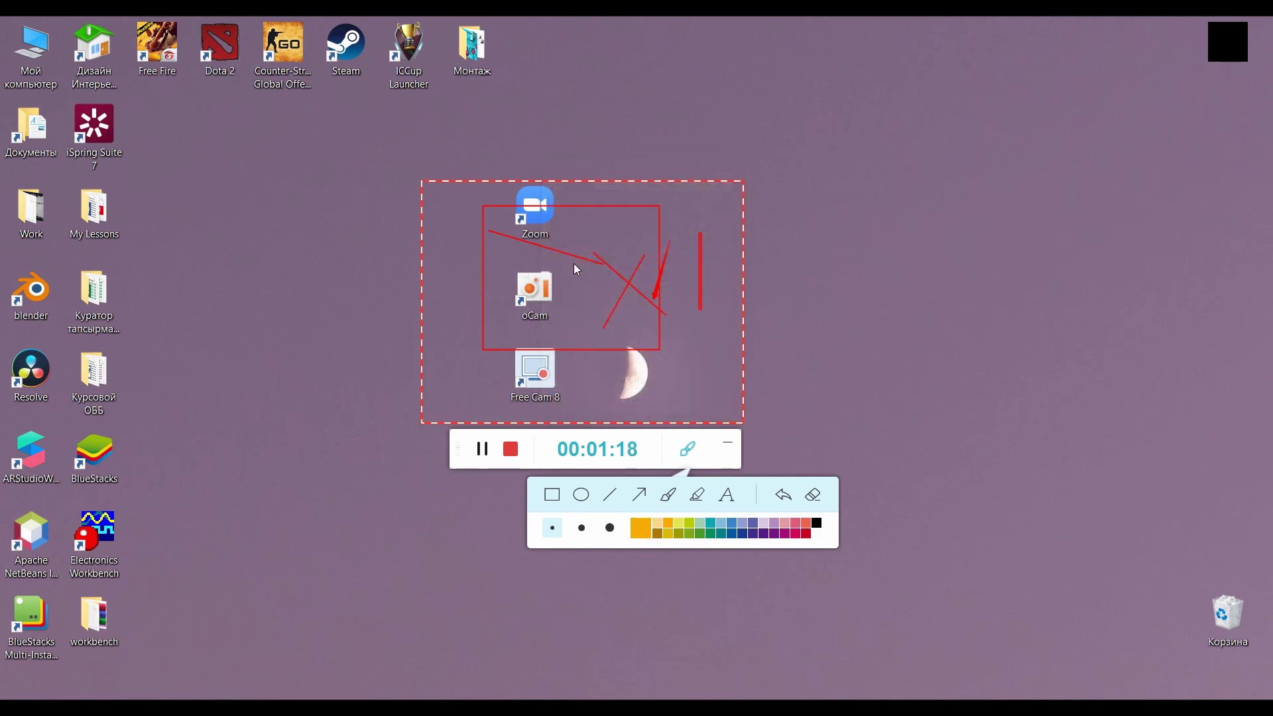
mouse_move(602, 209)
mouse_down()
mouse_move(563, 197)
mouse_move(562, 181)
mouse_move(633, 210)
mouse_up()
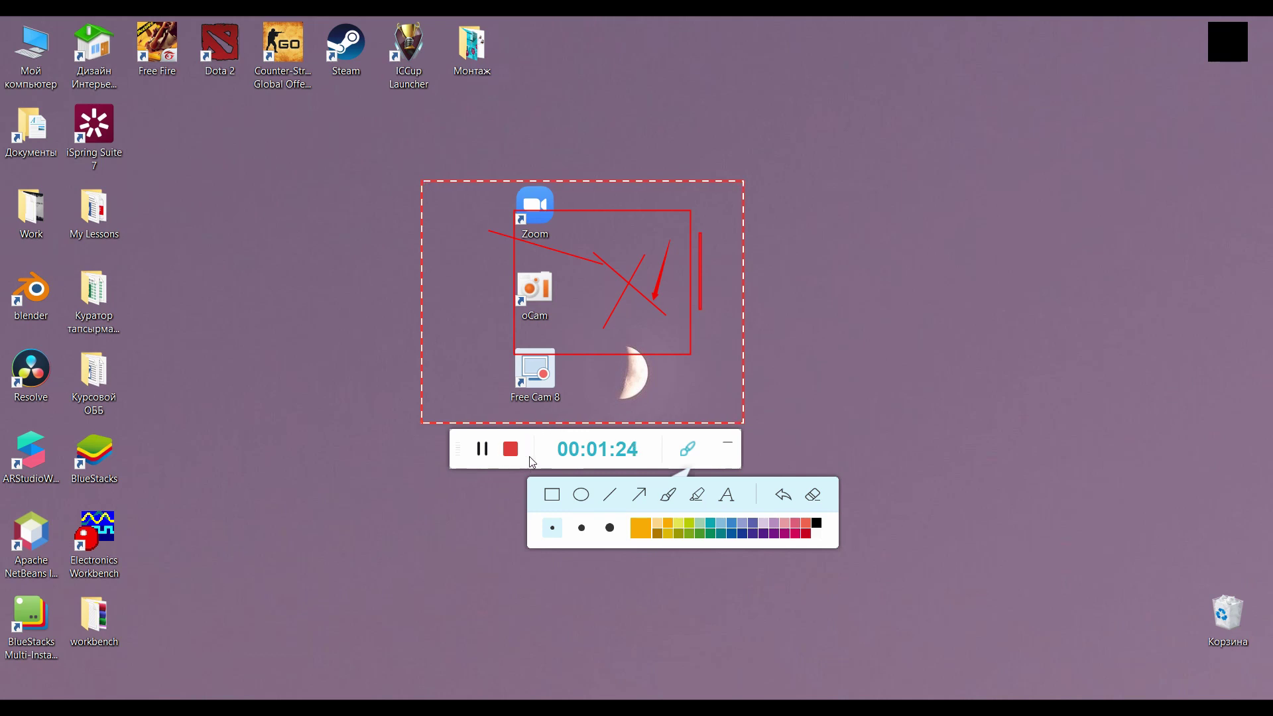
Step: Pause the region recording, resume it, and stop it to finish the capture
click(483, 450)
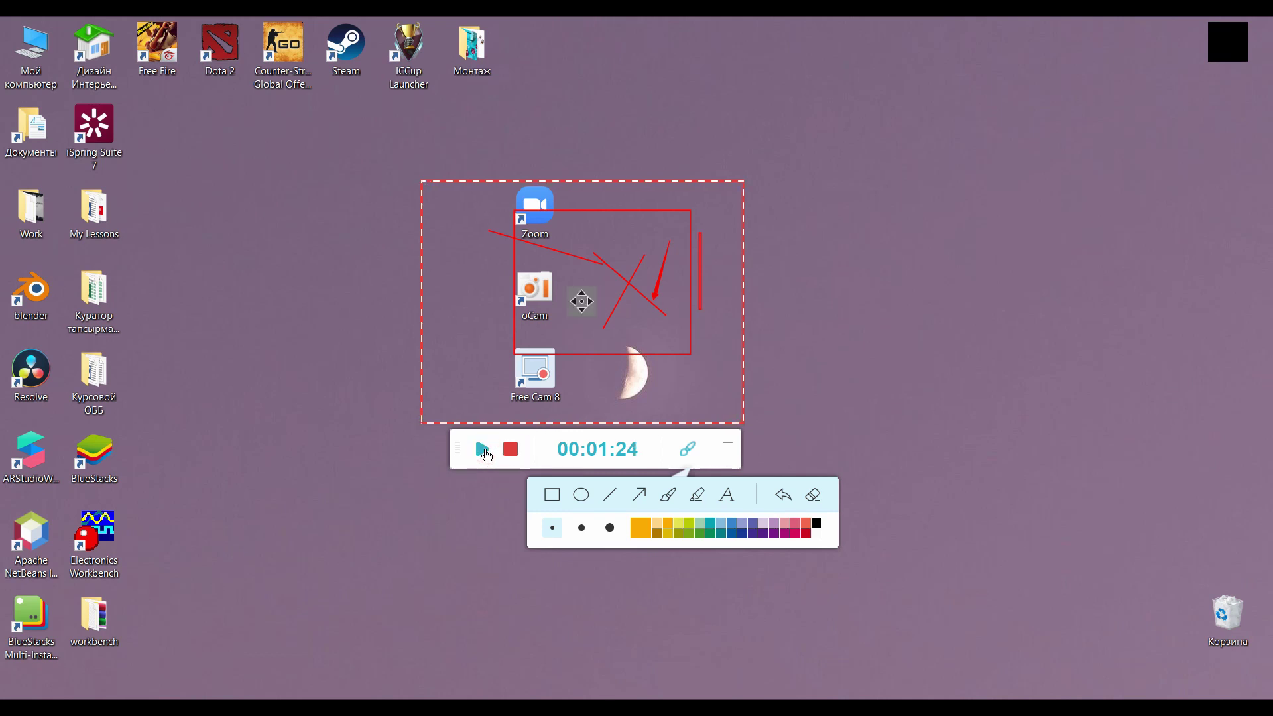
click(483, 451)
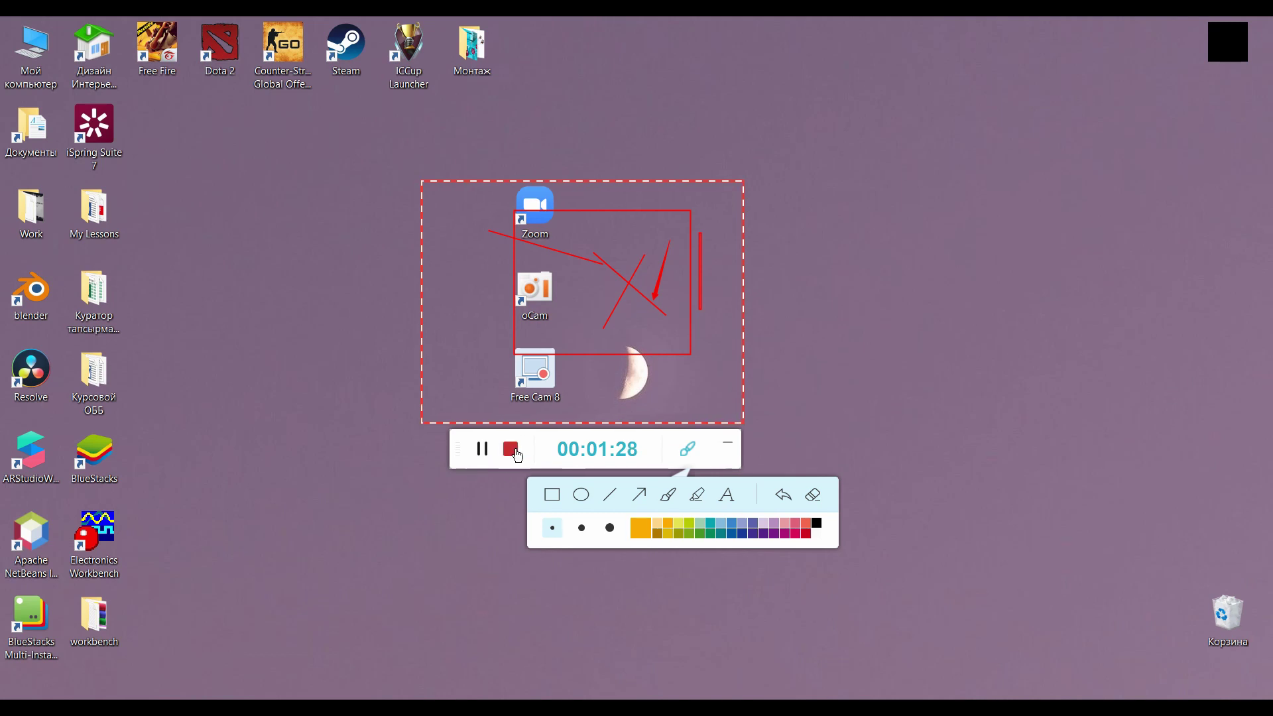
click(510, 450)
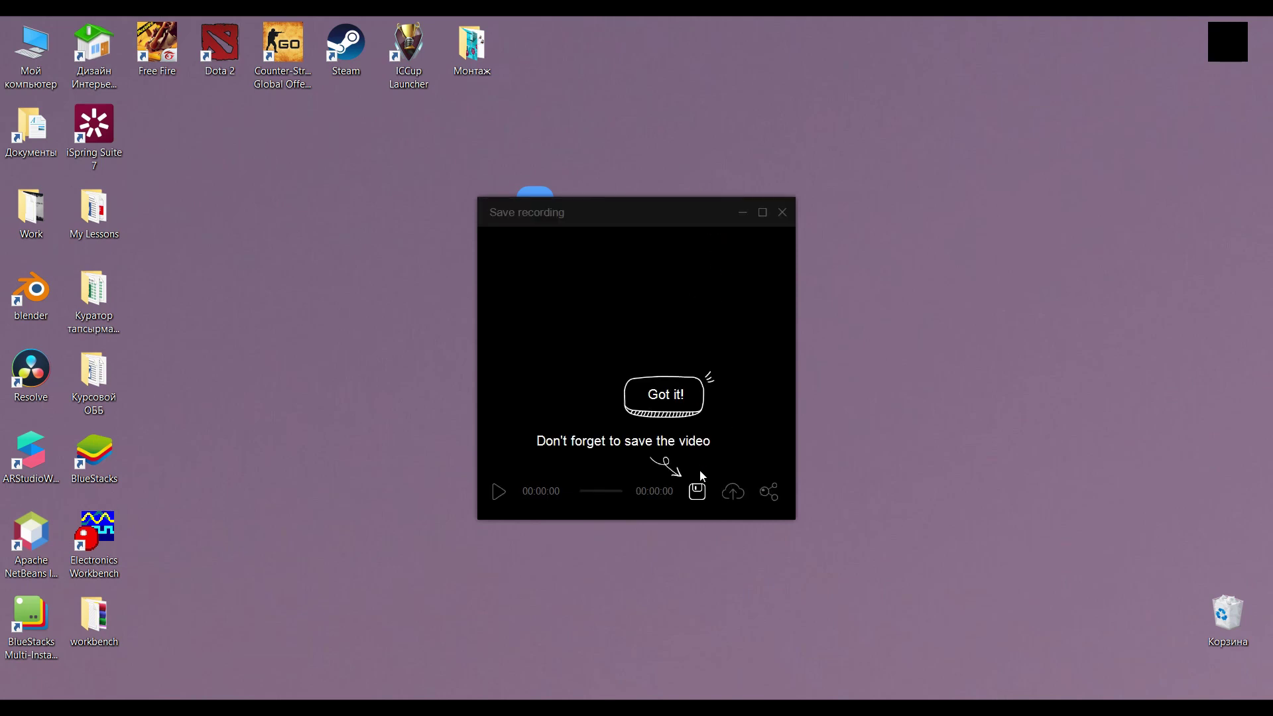
Step: Dismiss the tips in the save preview and trim the recording's start point to about 40 seconds
click(701, 495)
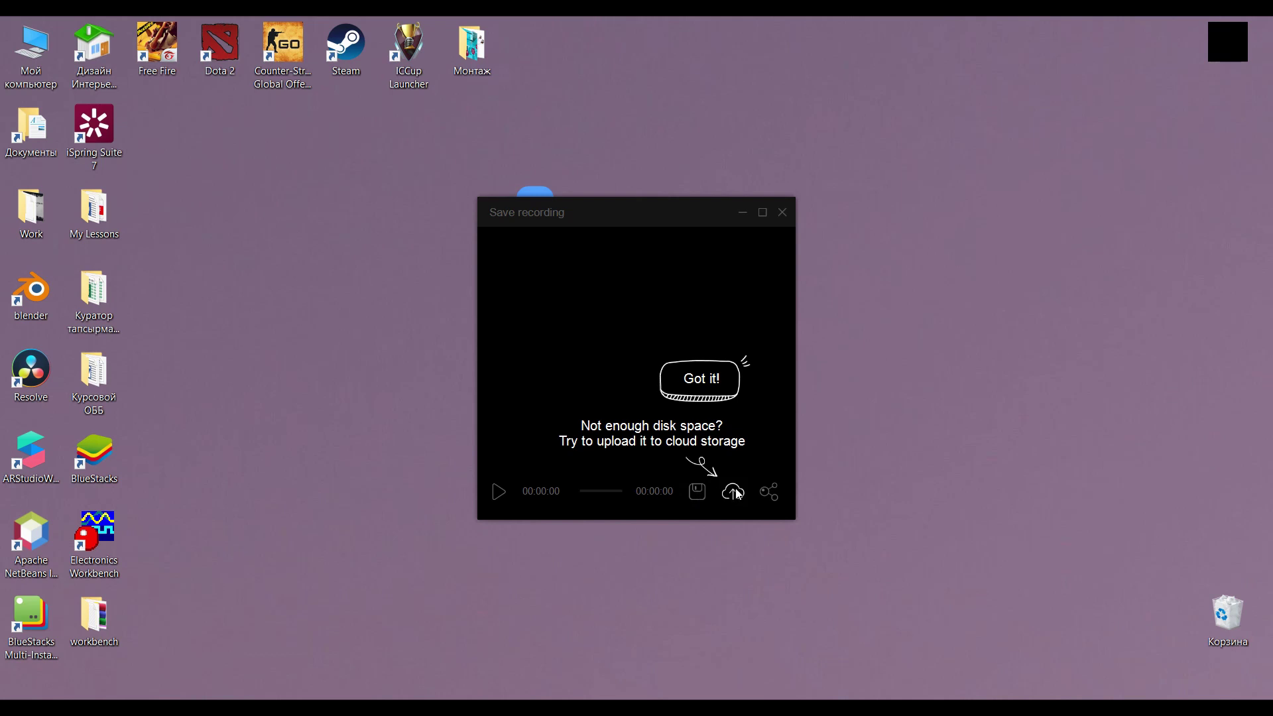
click(716, 377)
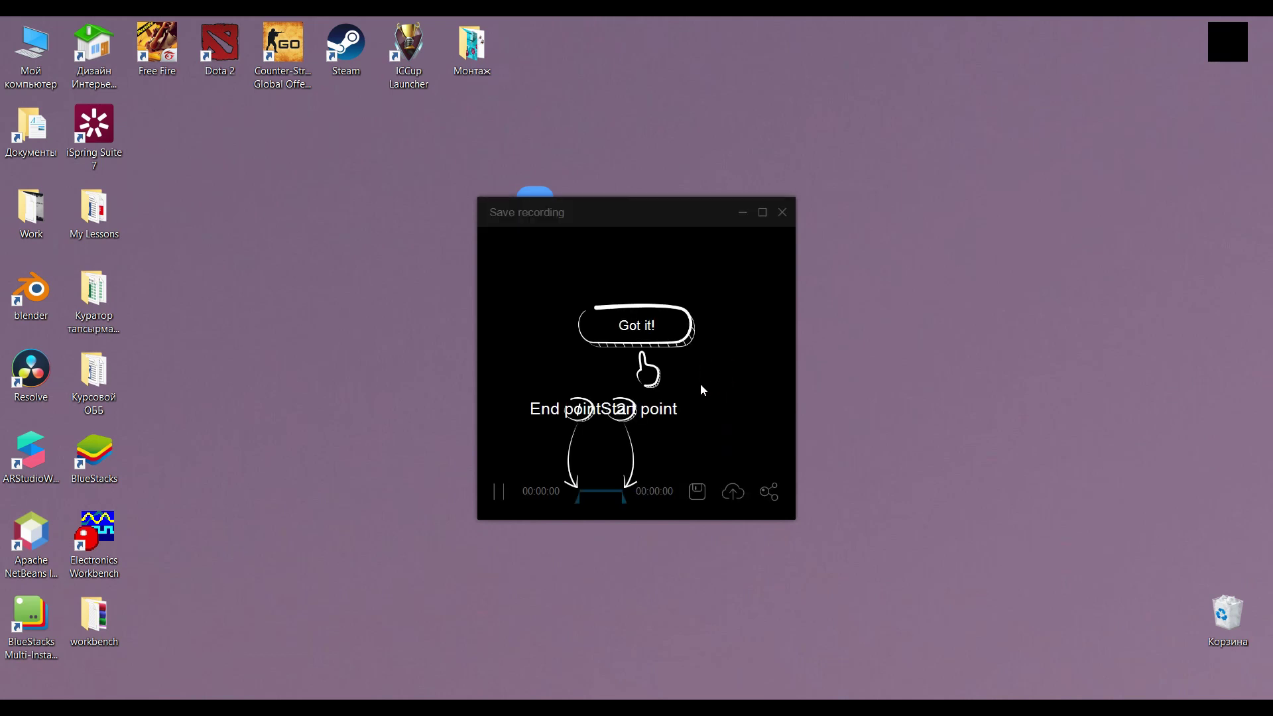
click(653, 342)
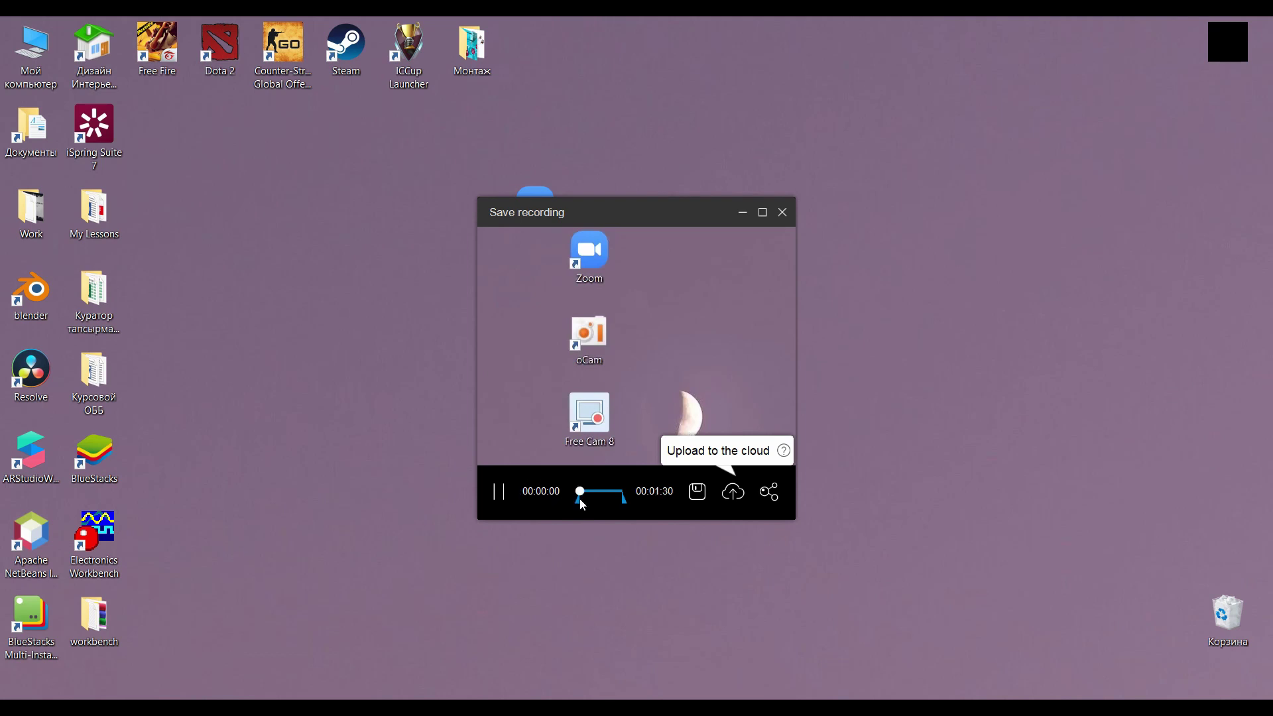
drag(578, 498, 599, 498)
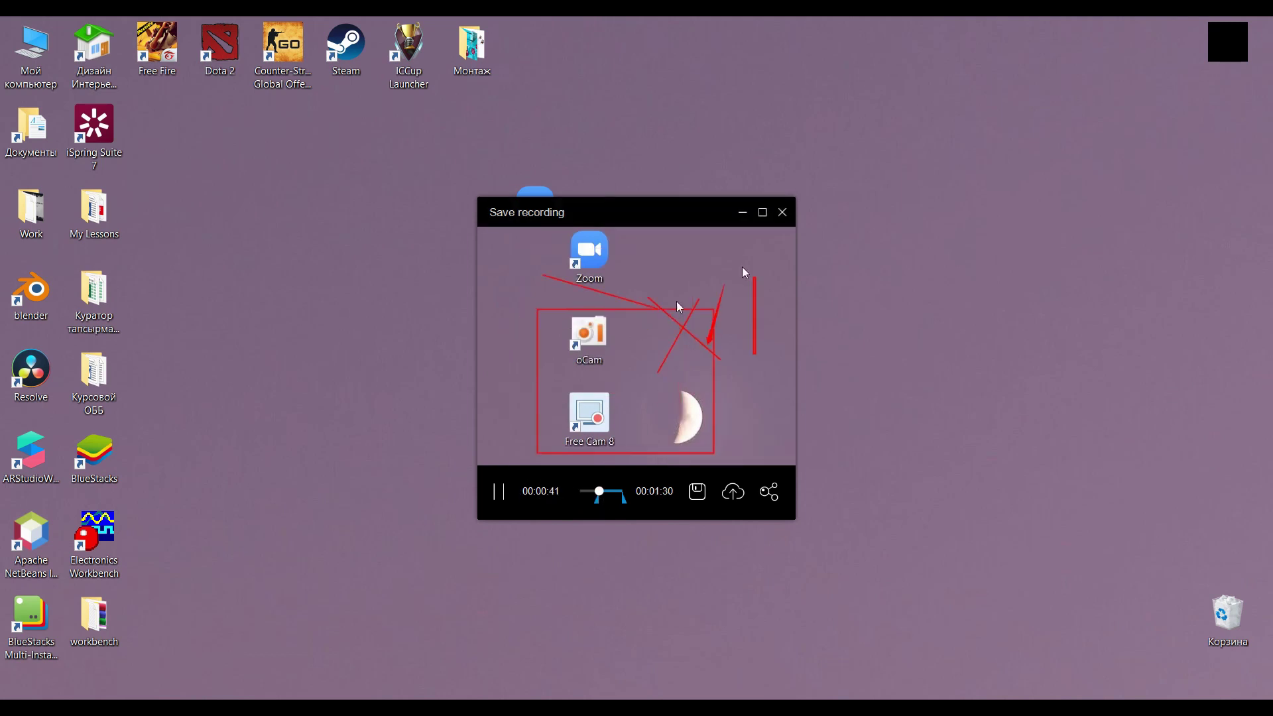
Step: Save the trimmed recording as a video file and move the completion dialog higher on the desktop
click(698, 491)
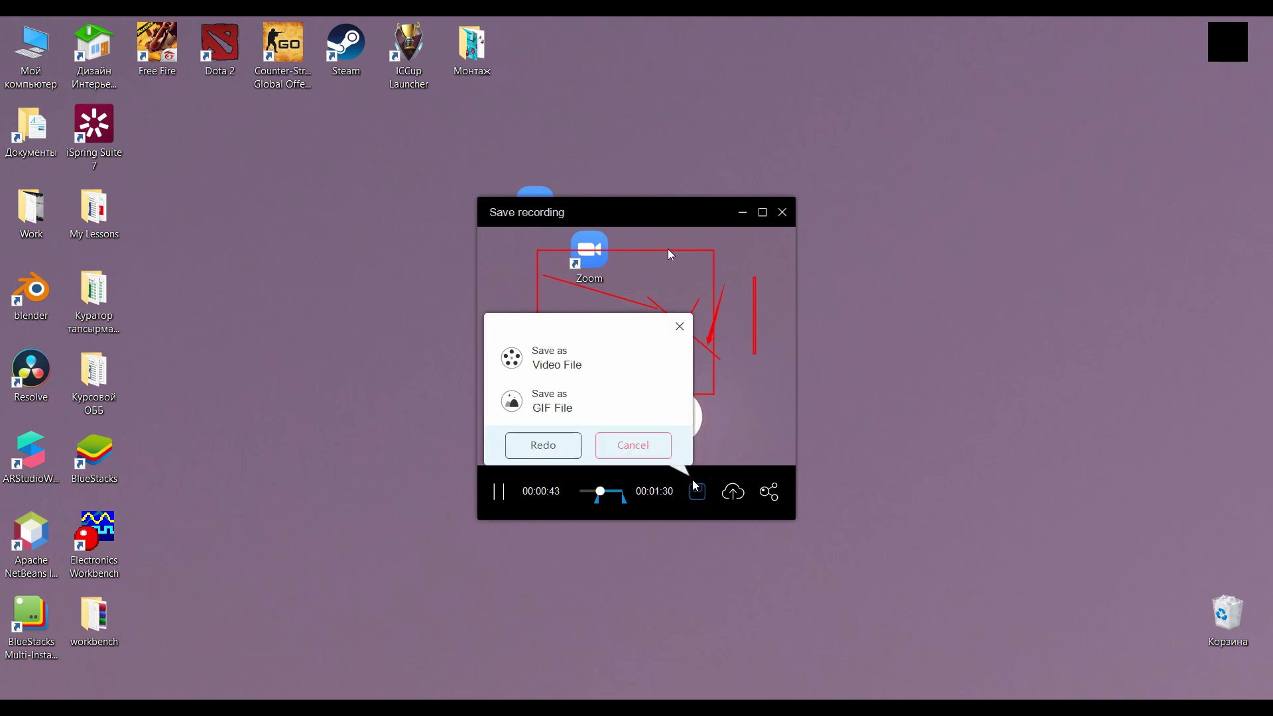
click(585, 364)
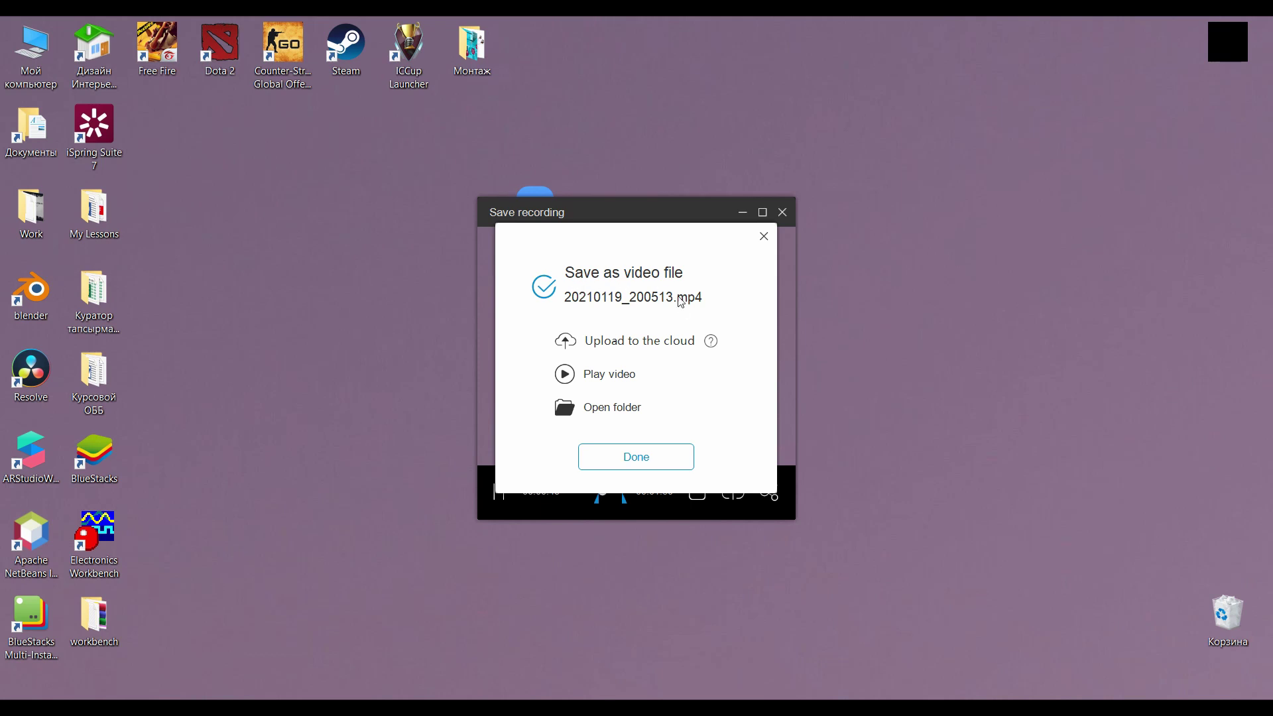
drag(683, 248, 699, 119)
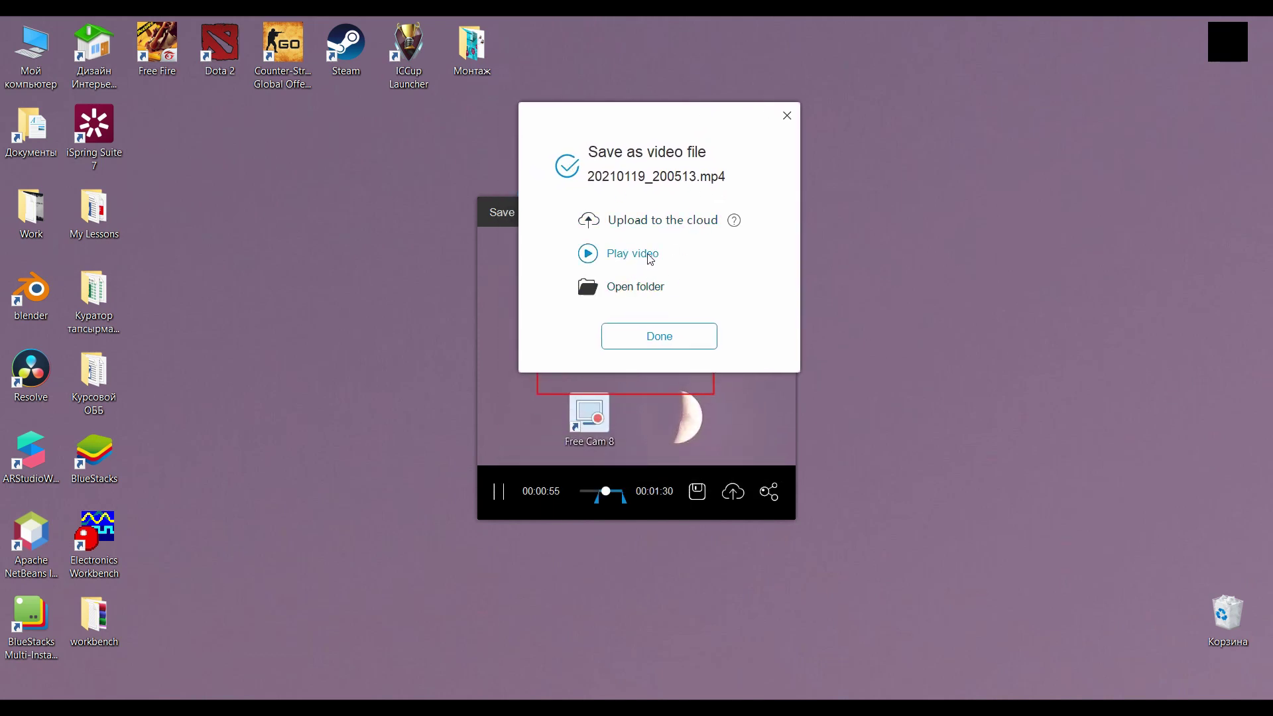
Step: Open the folder containing the saved MP4 recording, look at it, and close it
click(635, 286)
drag(498, 312, 443, 204)
click(624, 201)
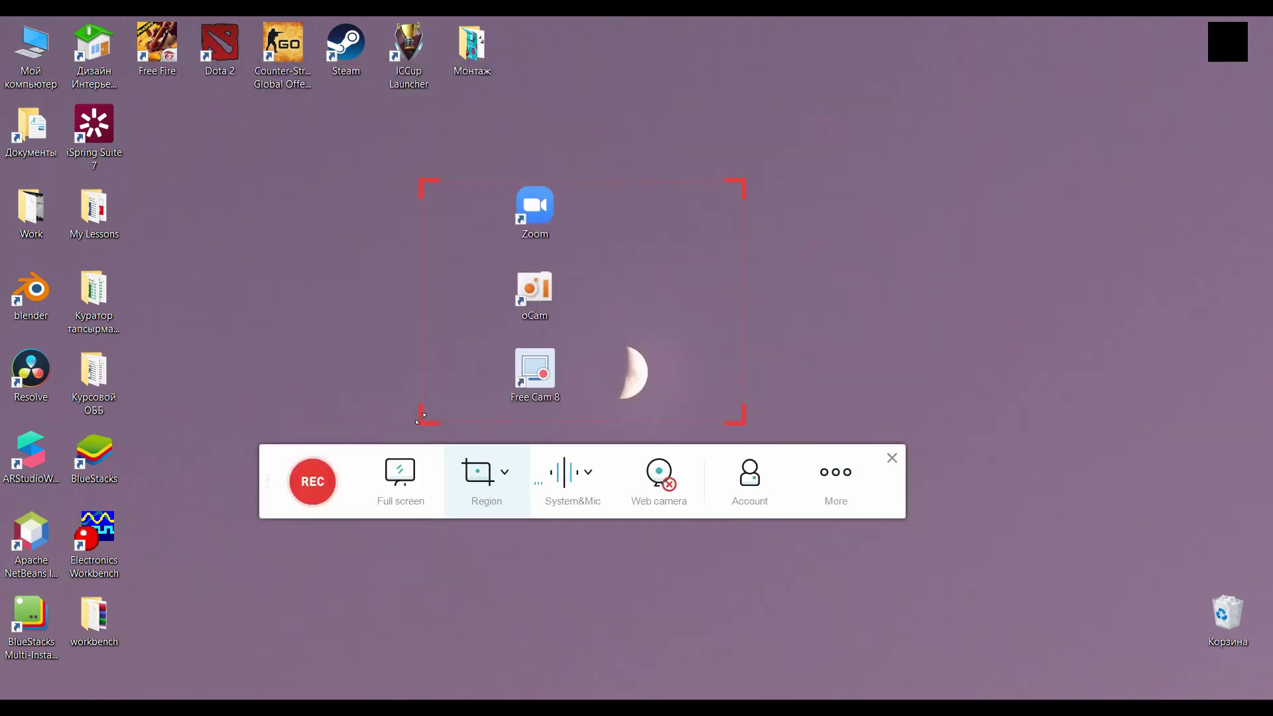
Step: Reposition the recording region beside the Zoom, oCam and Free Cam 8 shortcuts, and close the online recorder
drag(568, 324, 337, 522)
drag(349, 468, 330, 284)
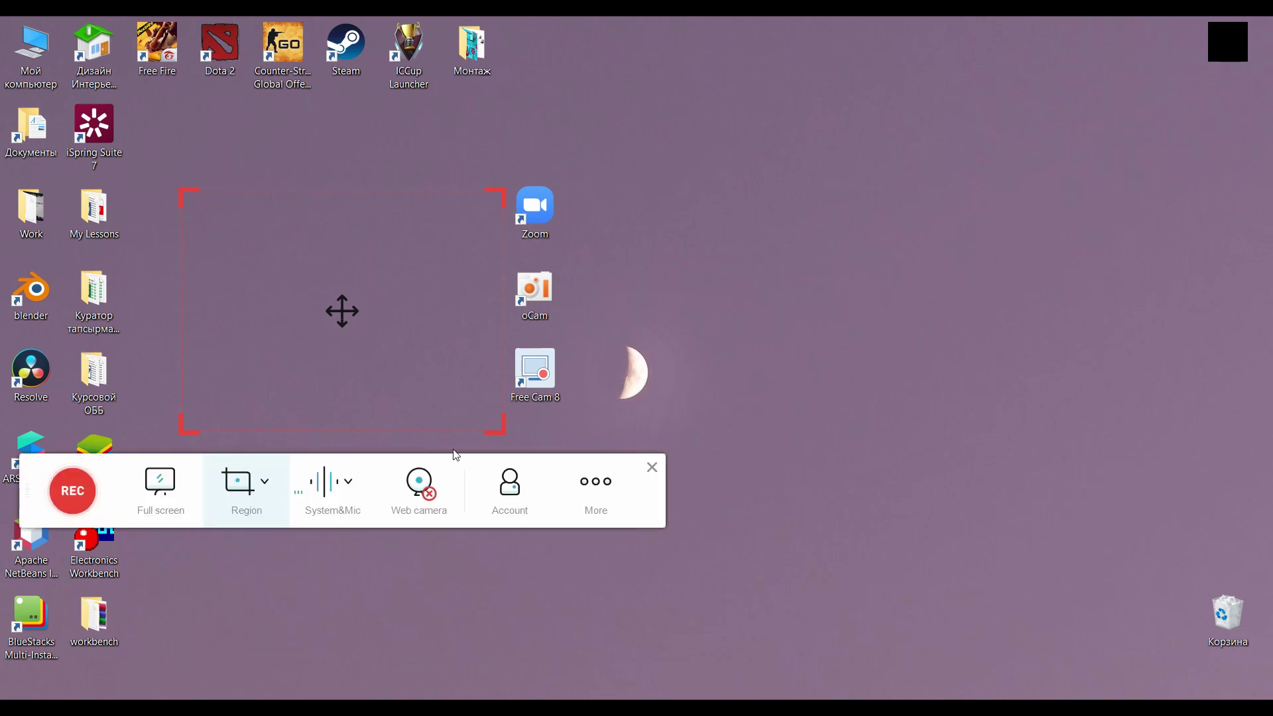
click(653, 467)
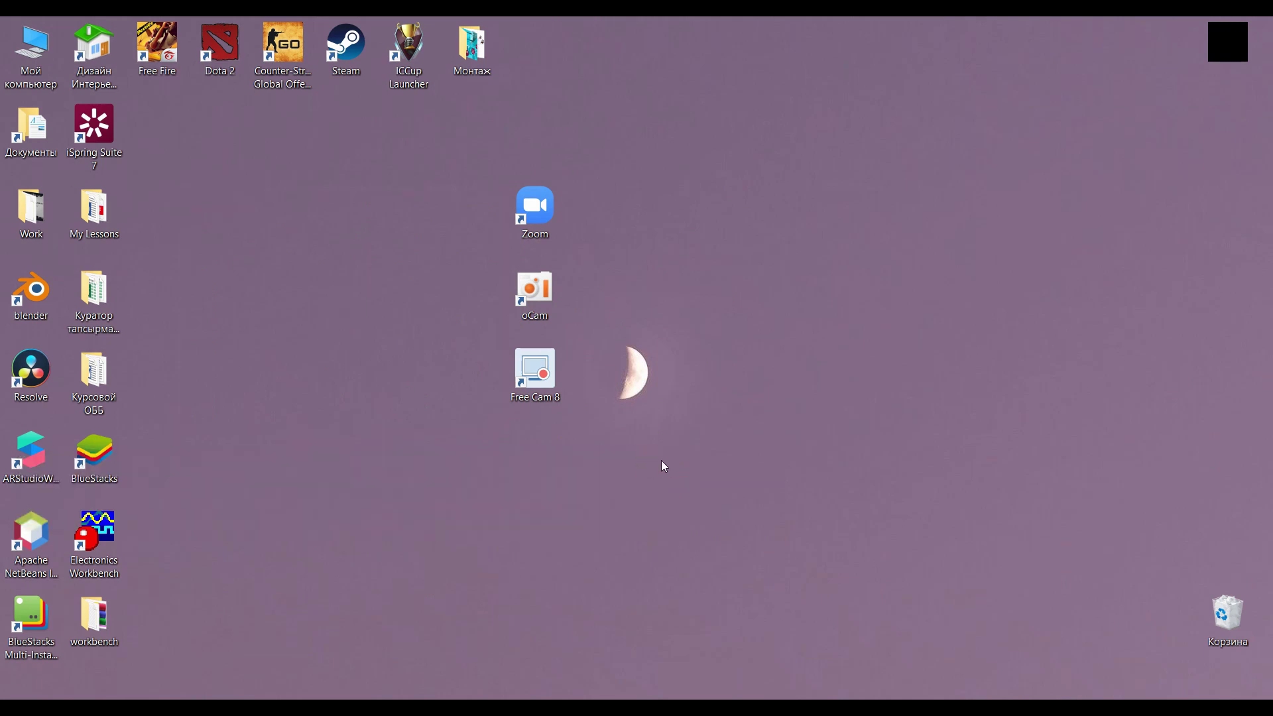